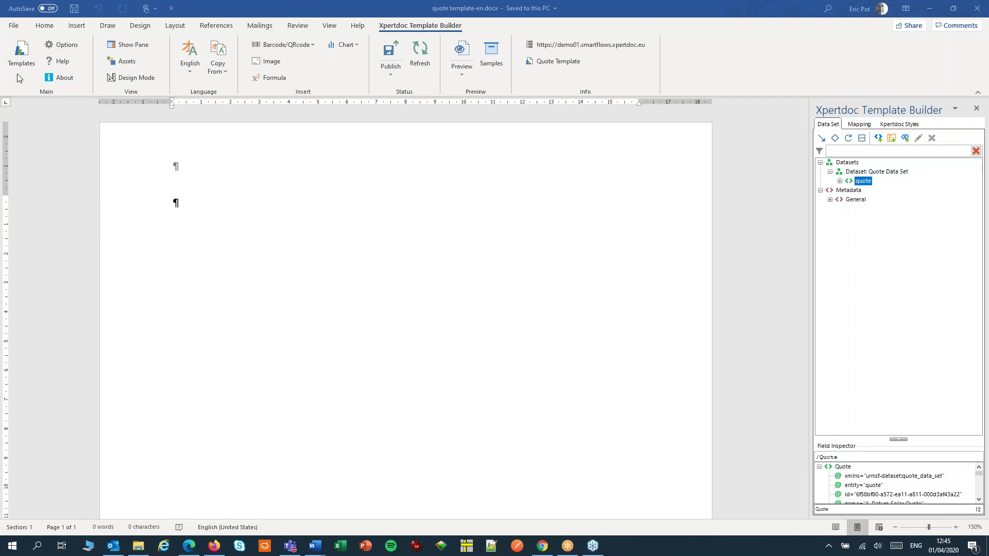
# - Open the New Quote Template from the server and skip the first-time setup choices
pyautogui.click(22, 55)
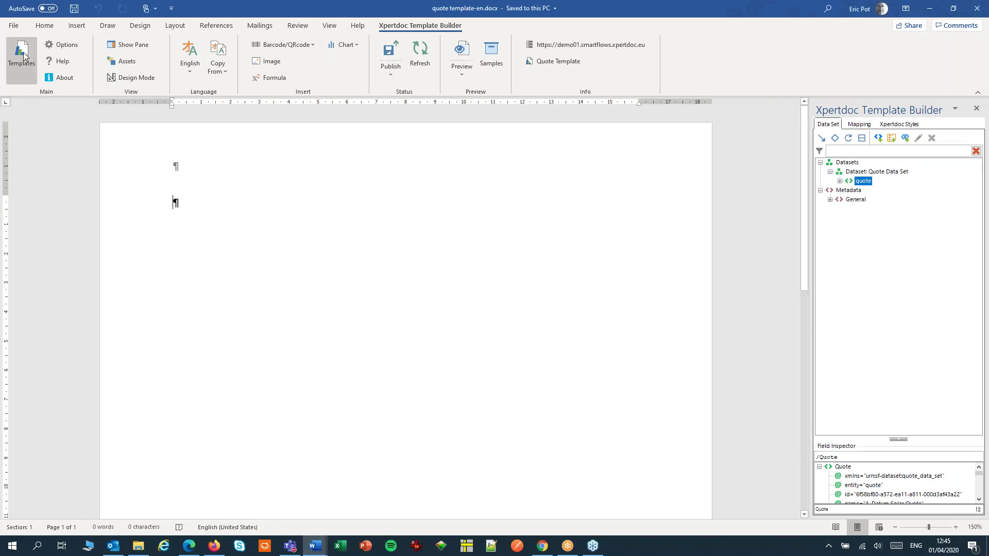
pyautogui.click(24, 55)
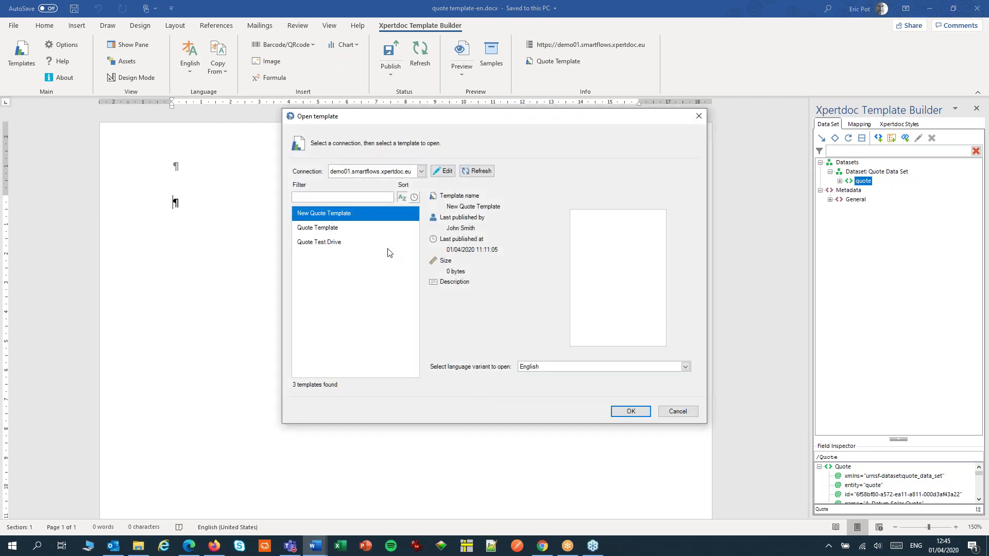
pyautogui.click(629, 410)
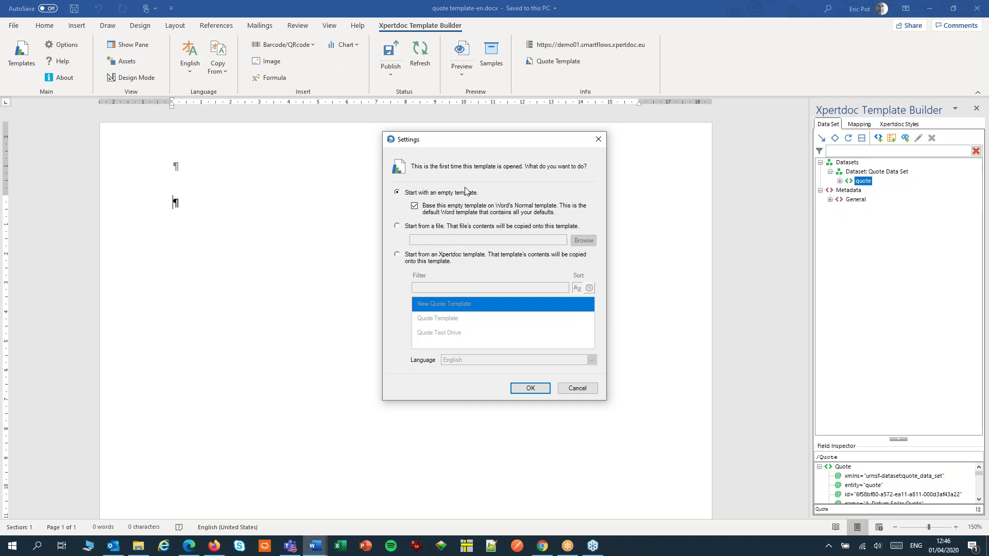
pyautogui.click(576, 388)
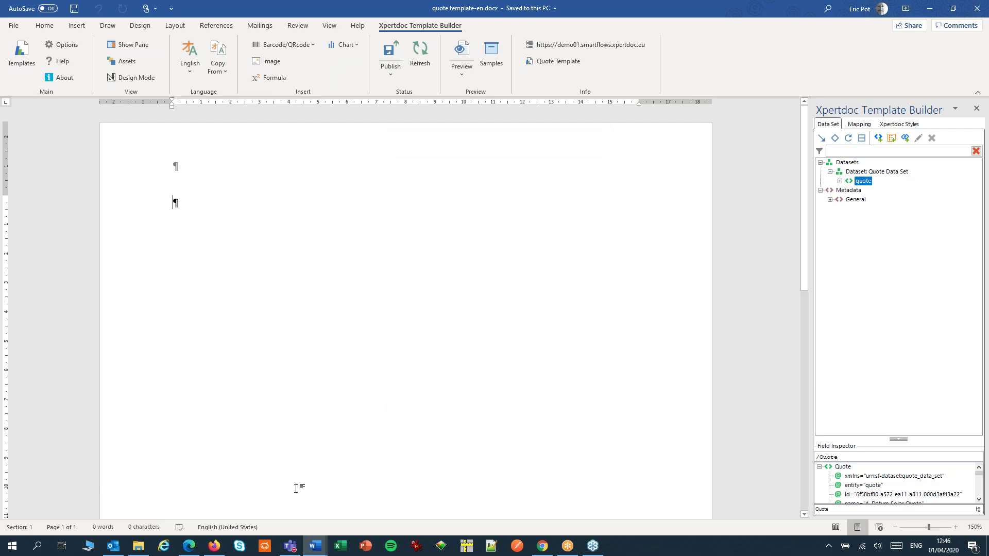
# - View the Quote Template's Smart Flows page, which shows the Quote Data Set attached
pyautogui.moveTo(222, 542)
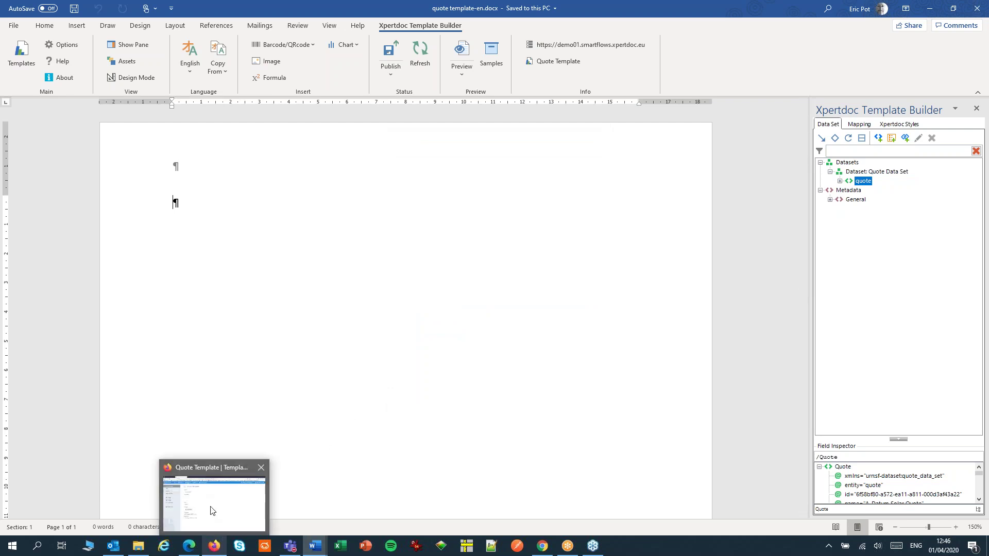
pyautogui.click(213, 508)
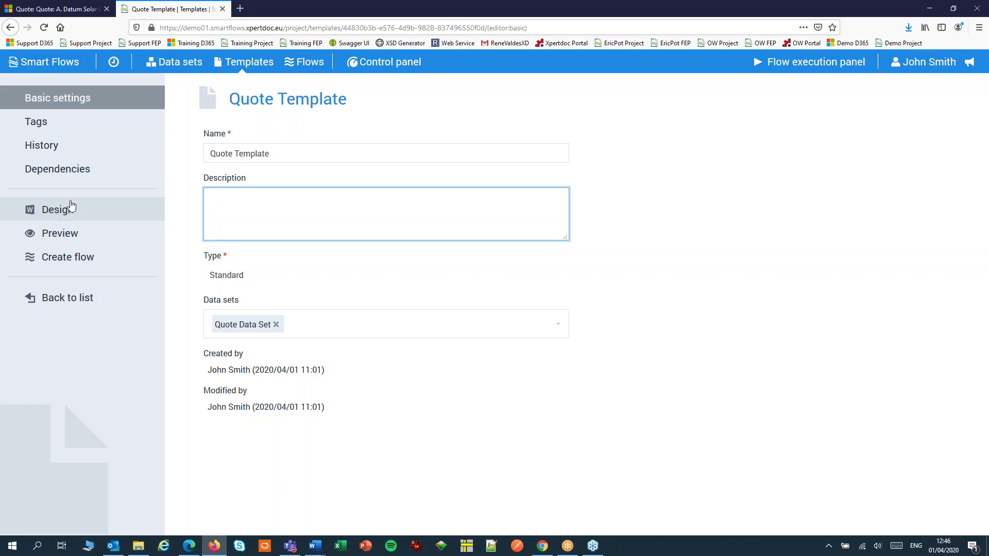
pyautogui.click(316, 551)
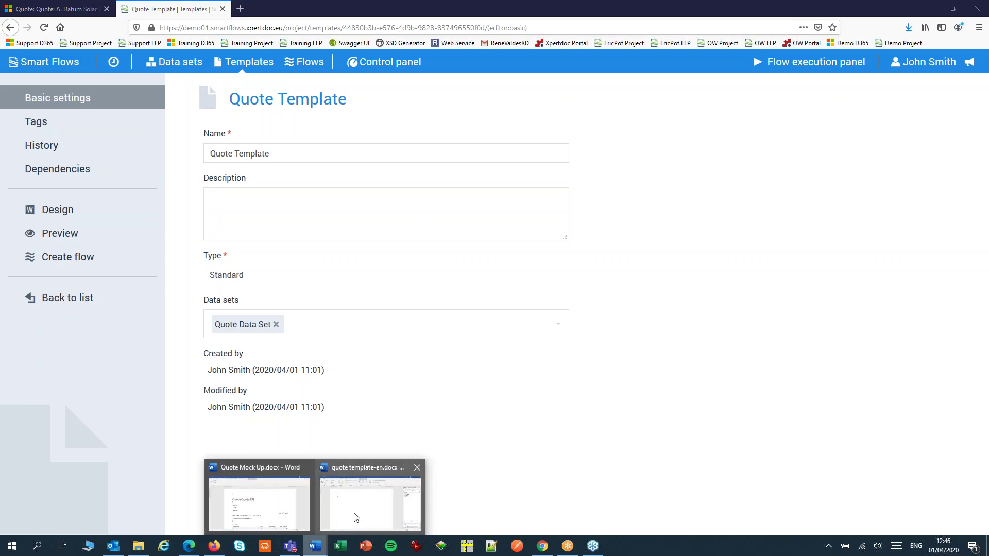
# - Return to quote template-en.docx and widen the Template Builder data set pane
pyautogui.click(370, 502)
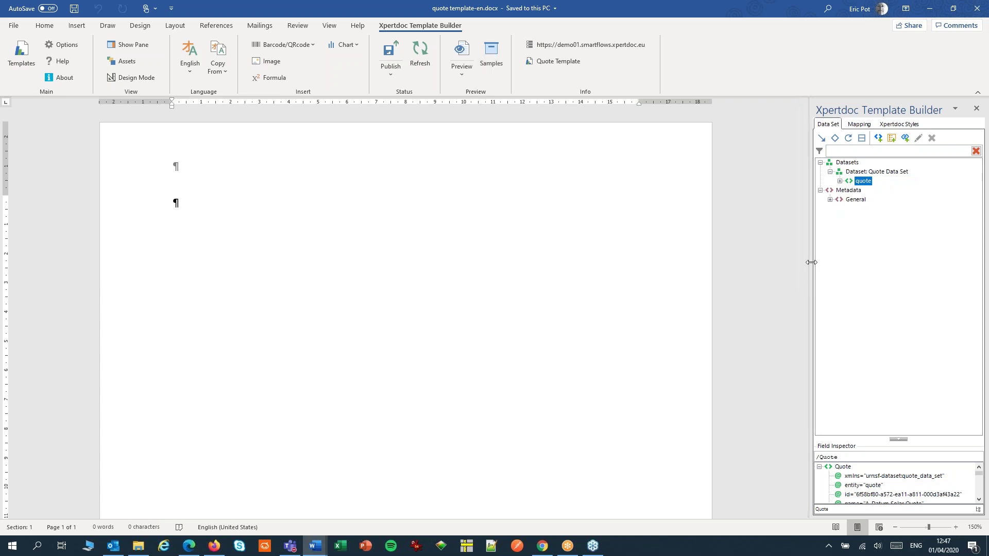
pyautogui.moveTo(811, 263); pyautogui.dragTo(708, 242)
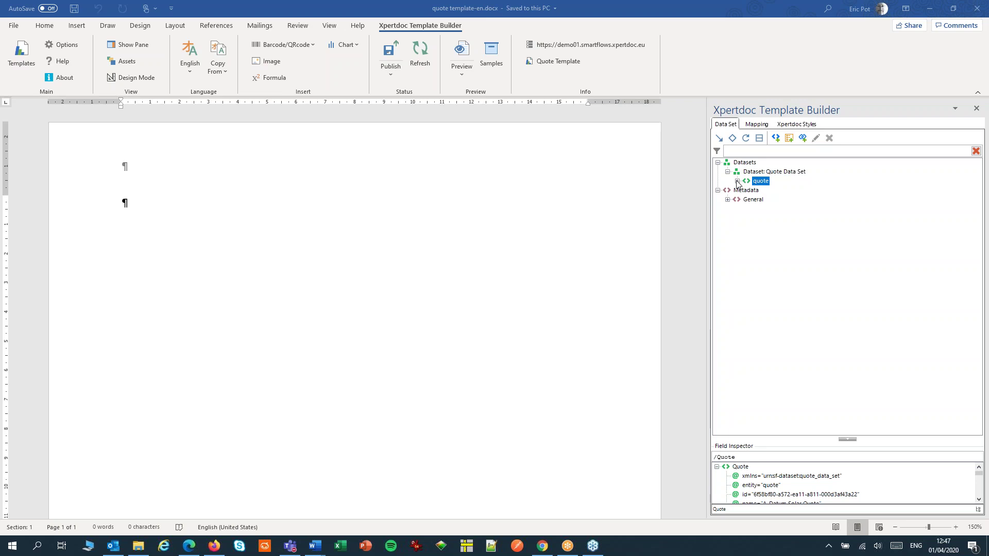
# - Expand the quote and Potential Customer fields, select Account, then bring up Quote Mock Up.docx
pyautogui.click(122, 202)
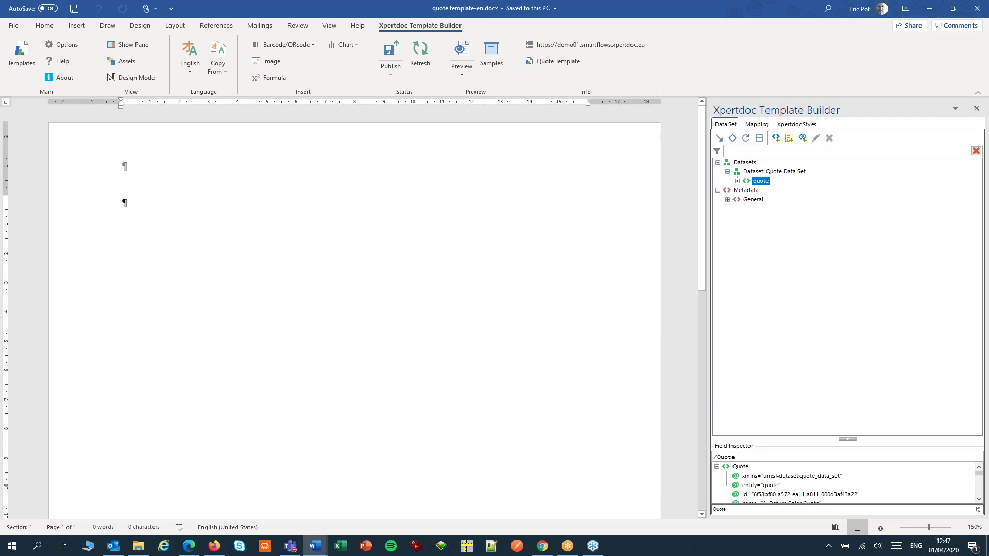
pyautogui.click(737, 180)
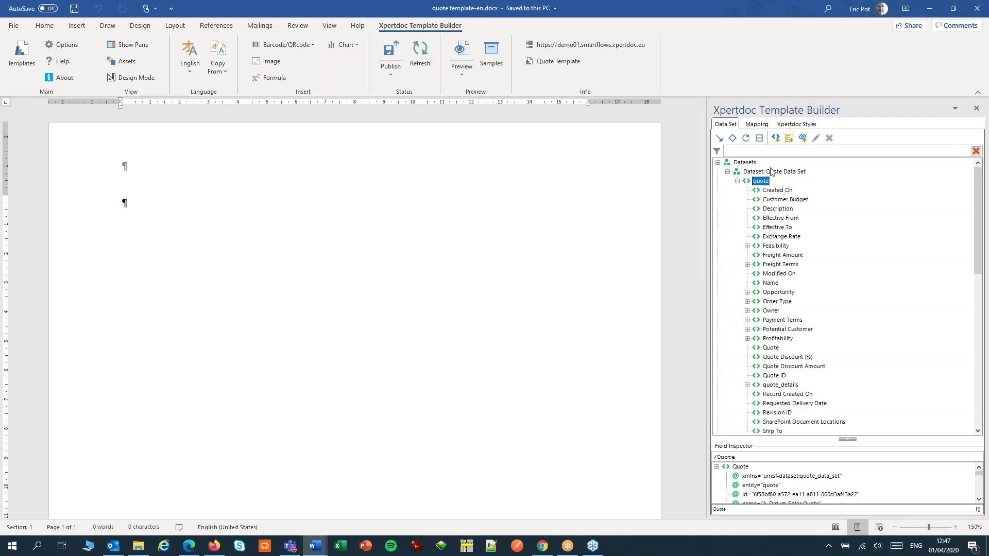
pyautogui.moveTo(767, 260)
pyautogui.scroll(-1, 767, 260)
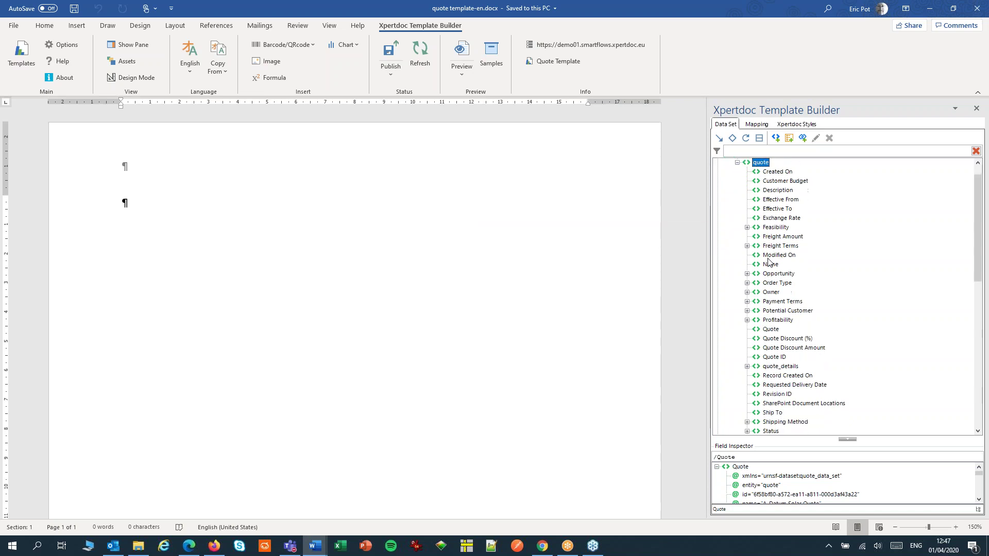
pyautogui.scroll(1, 767, 261)
pyautogui.click(747, 311)
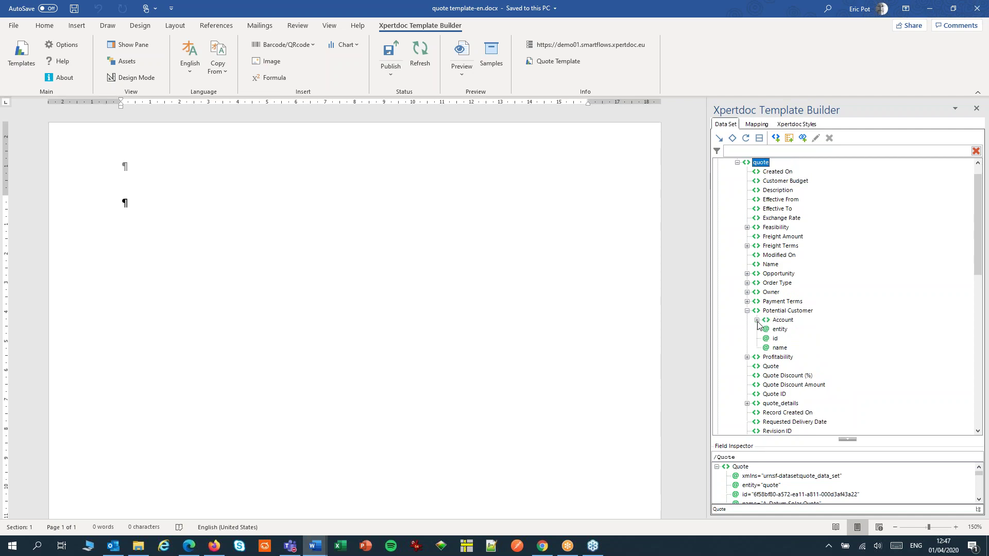
pyautogui.click(784, 321)
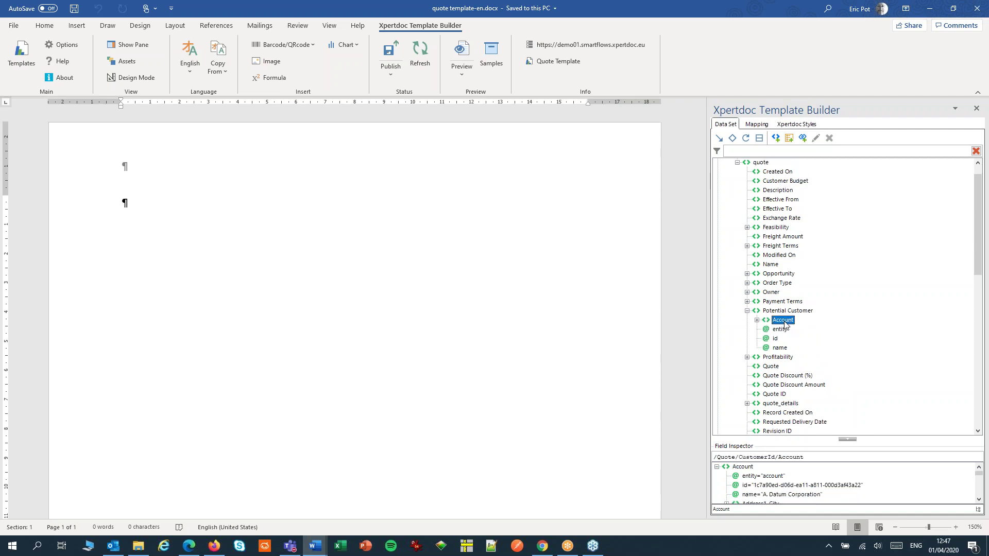
pyautogui.moveTo(785, 323); pyautogui.dragTo(278, 509)
# - Paste the entire Quote Mock Up content into quote template-en.docx and select the QuoteID placeholder
pyautogui.hotkey('ctrl', 'a')
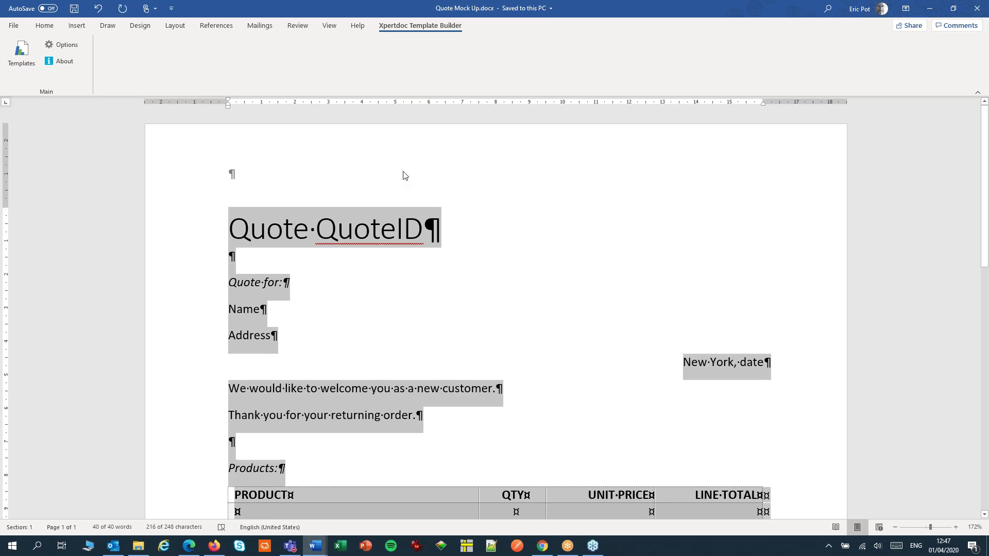
pyautogui.click(320, 545)
pyautogui.click(370, 497)
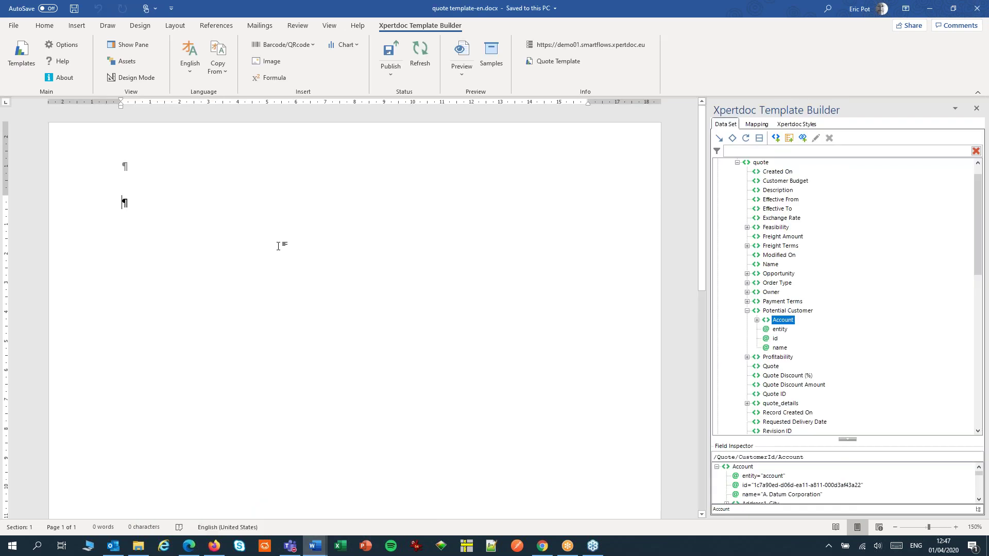
pyautogui.hotkey('ctrl', 'v')
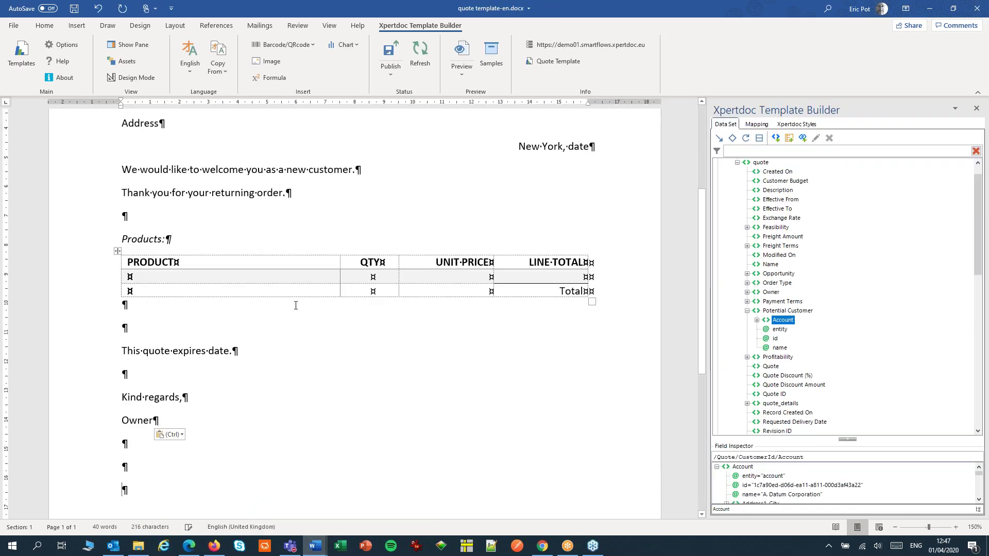
pyautogui.scroll(4, 311, 319)
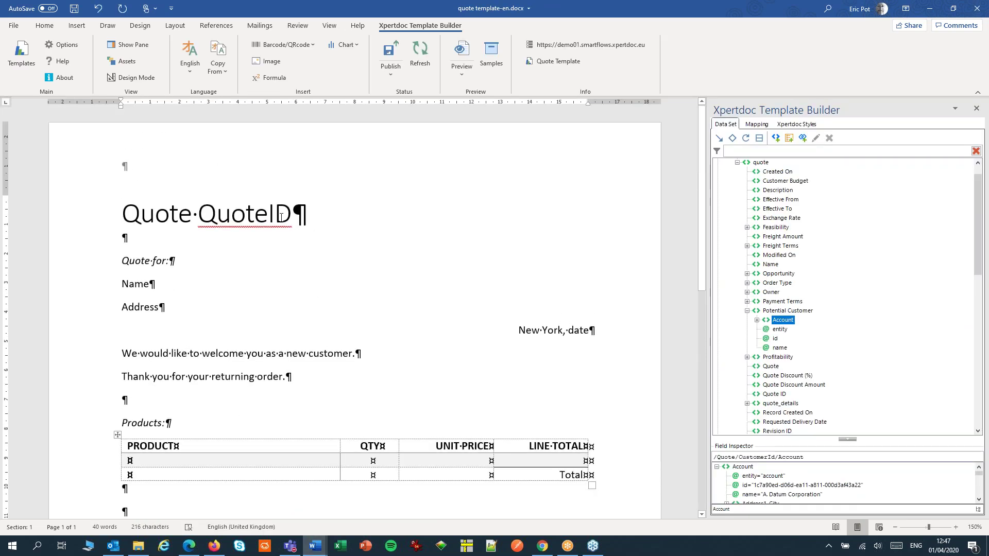
pyautogui.doubleClick(246, 213)
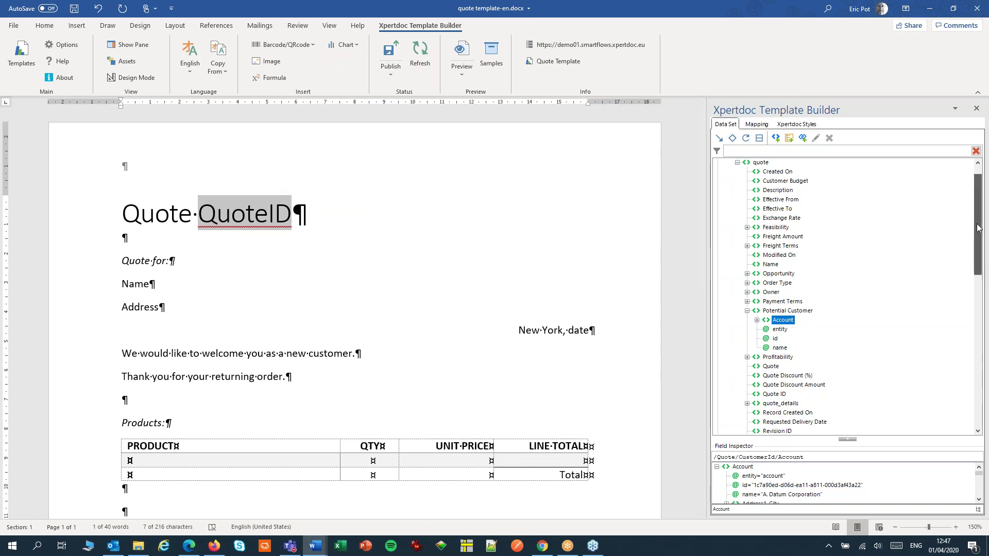
# - Map the Quote ID field onto the title's QuoteID placeholder as [QuoteNumber]
pyautogui.moveTo(978, 229); pyautogui.dragTo(978, 233)
pyautogui.scroll(1, 978, 233)
pyautogui.scroll(-4, 813, 279)
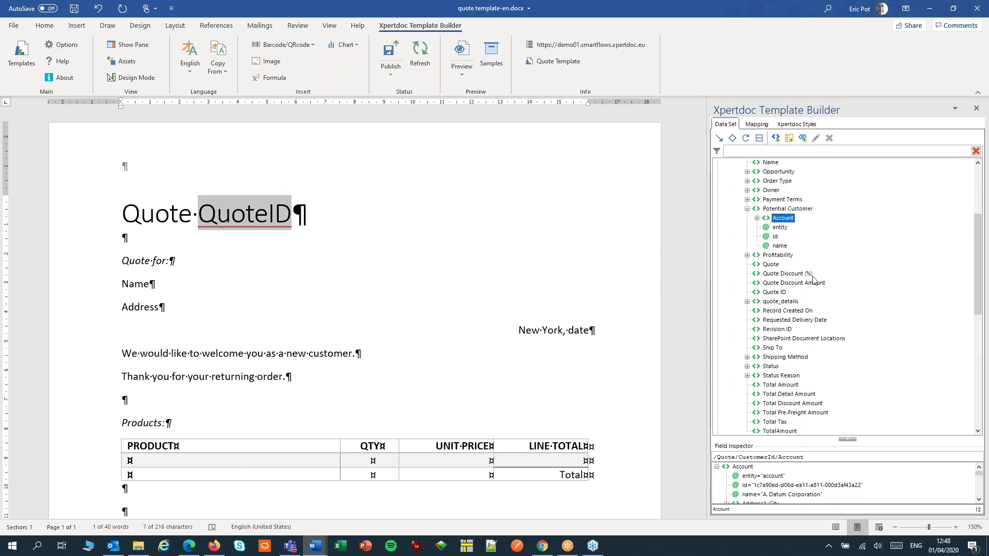
pyautogui.click(775, 293)
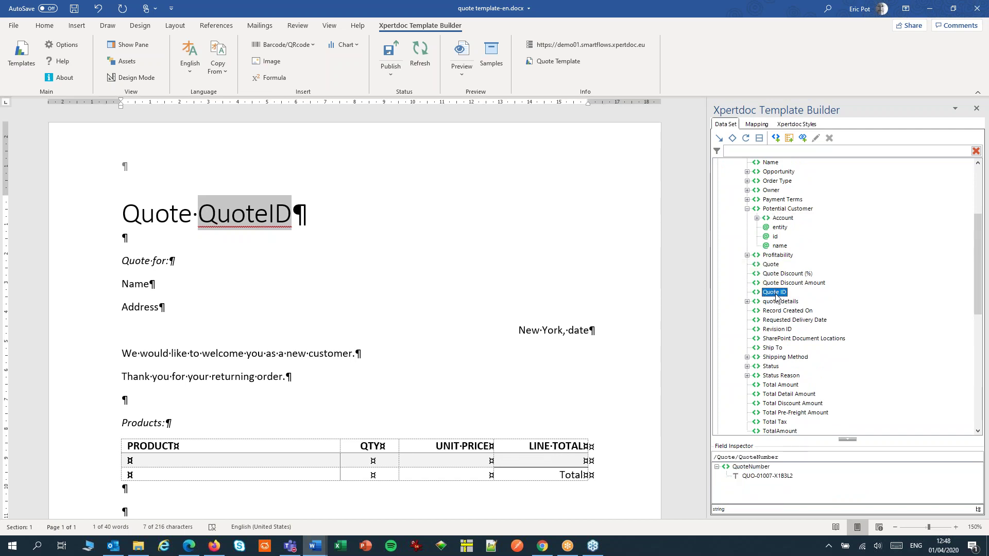
pyautogui.moveTo(775, 296); pyautogui.dragTo(268, 210)
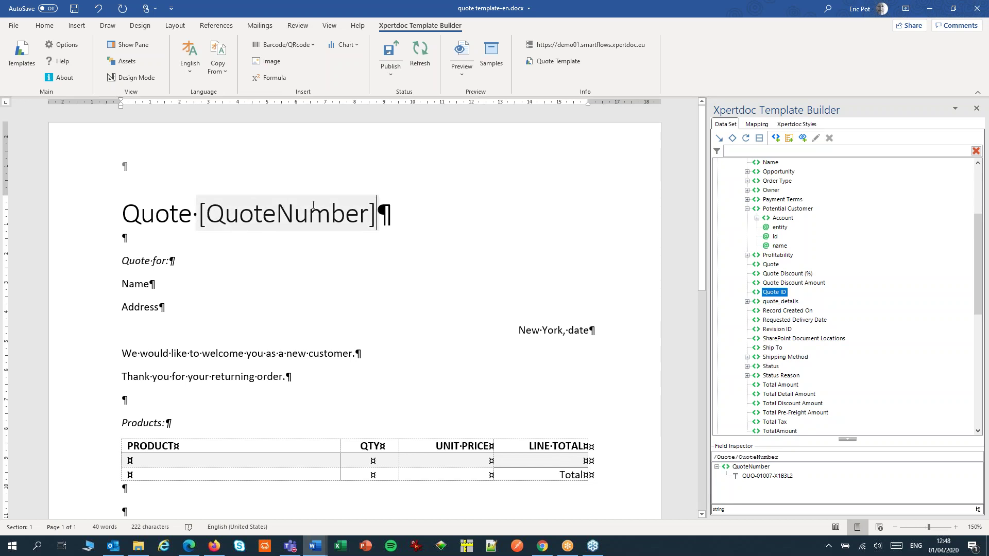
pyautogui.click(757, 124)
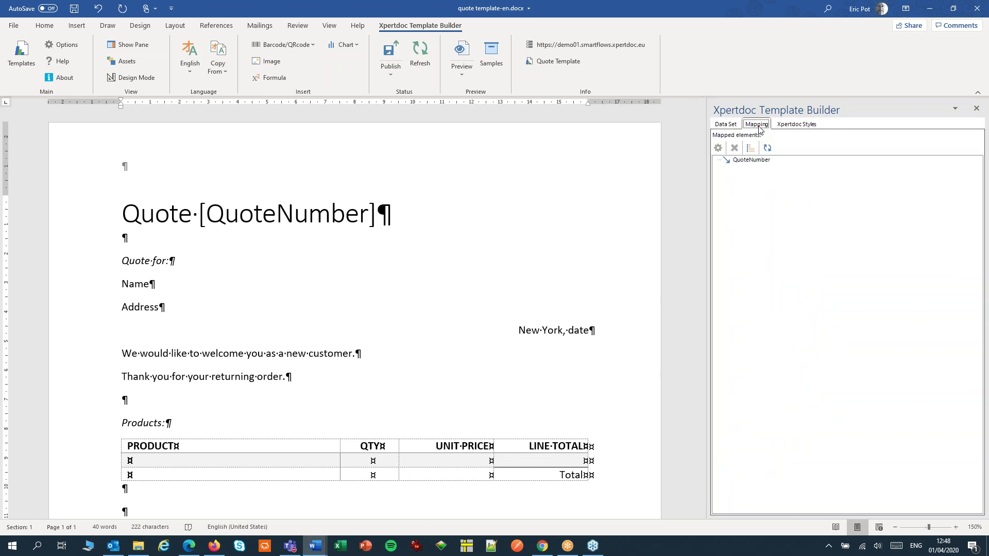
pyautogui.click(731, 126)
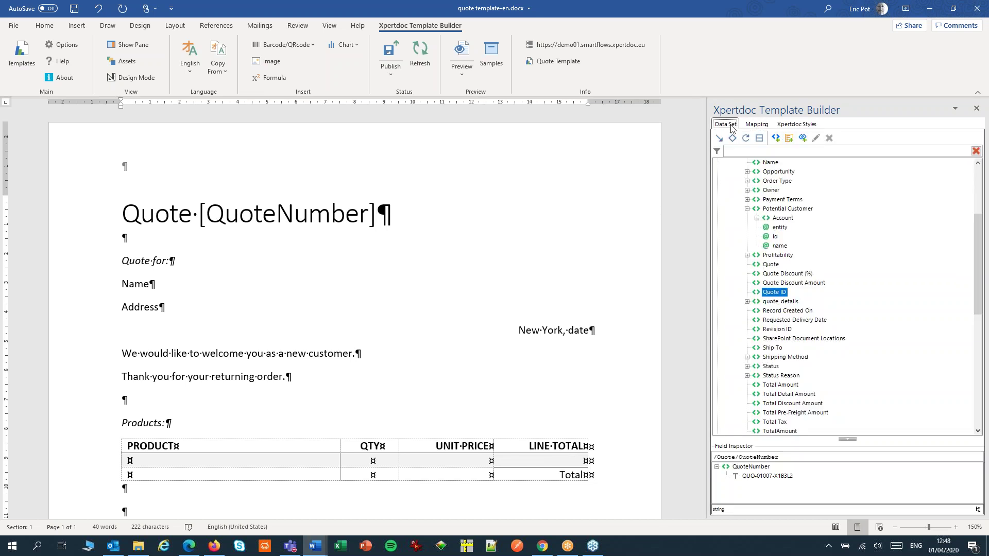
# - Map Account Name and Address 1 onto the Name and Address placeholders, then select the date
pyautogui.doubleClick(134, 284)
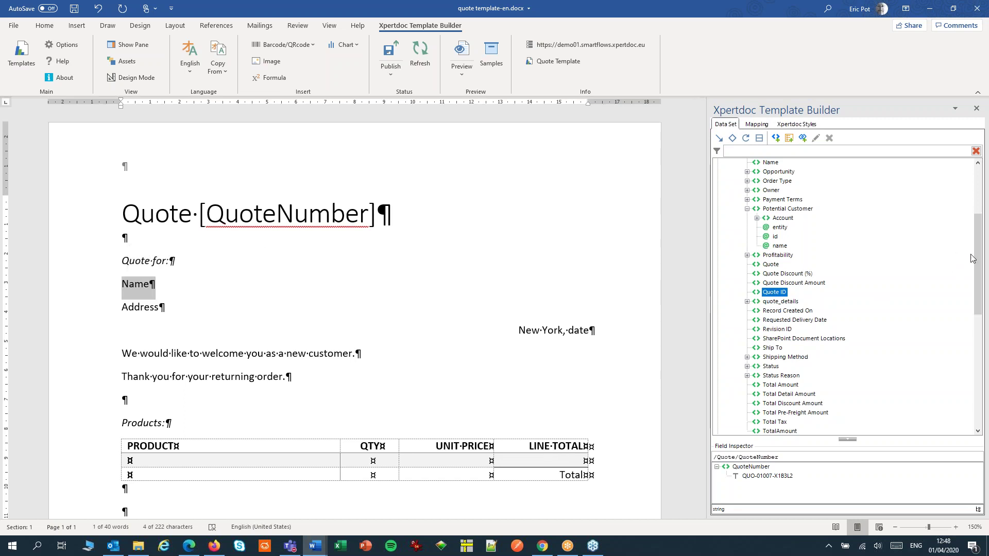
pyautogui.moveTo(977, 257); pyautogui.dragTo(977, 247)
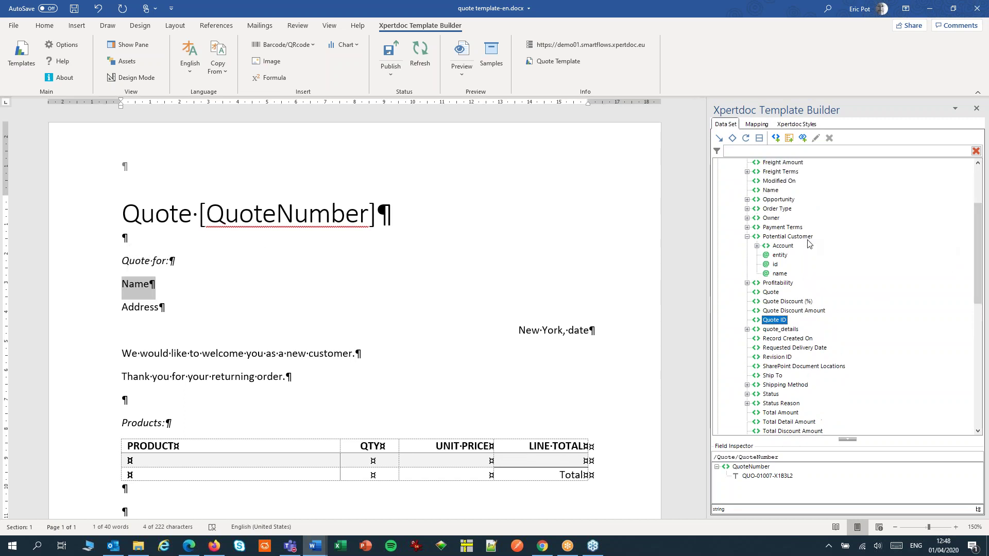
pyautogui.click(756, 247)
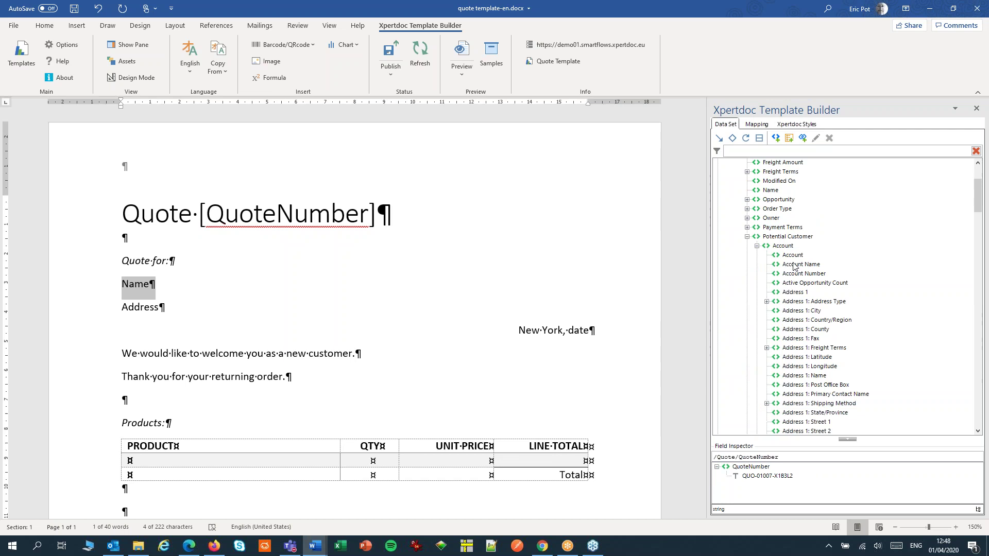
pyautogui.moveTo(793, 266); pyautogui.dragTo(136, 284)
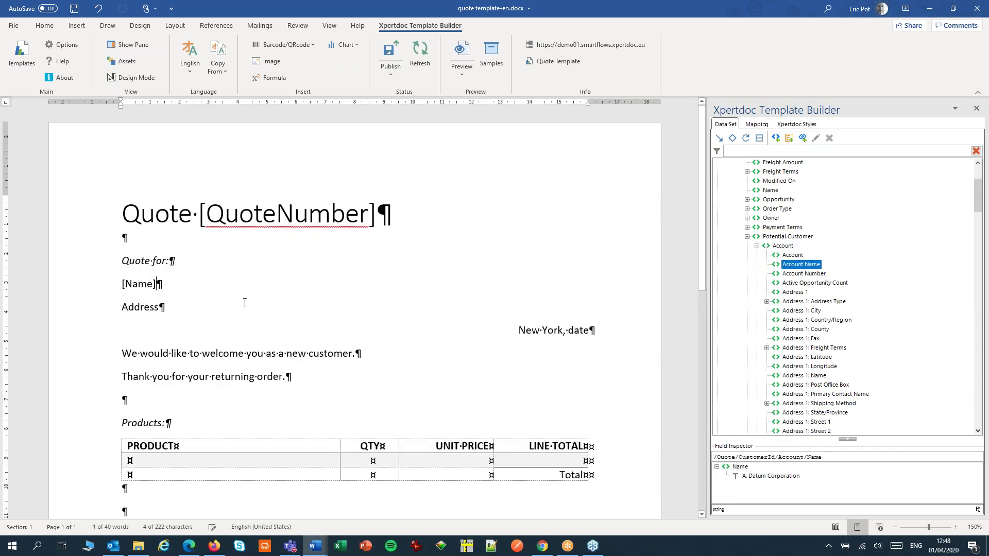
pyautogui.doubleClick(138, 307)
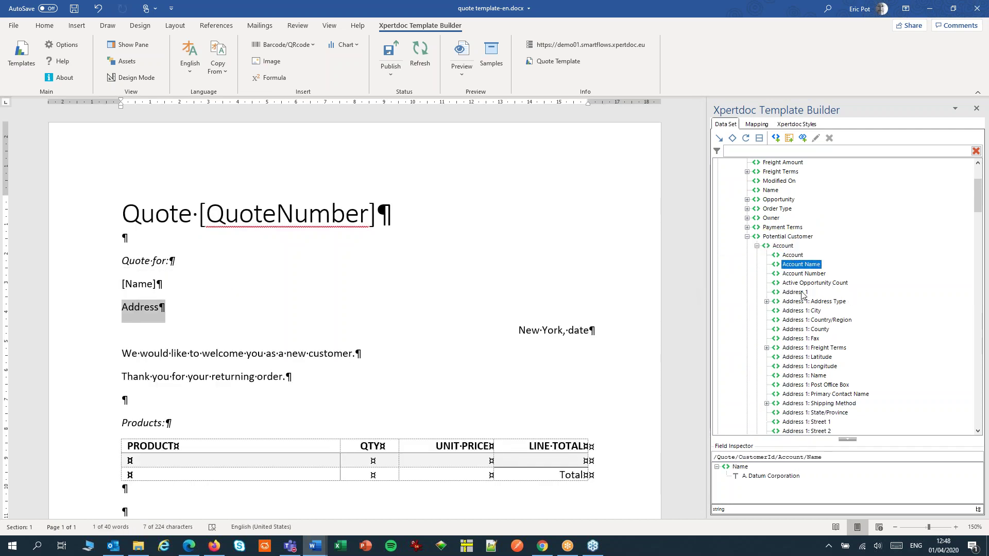
pyautogui.moveTo(801, 295); pyautogui.dragTo(139, 308)
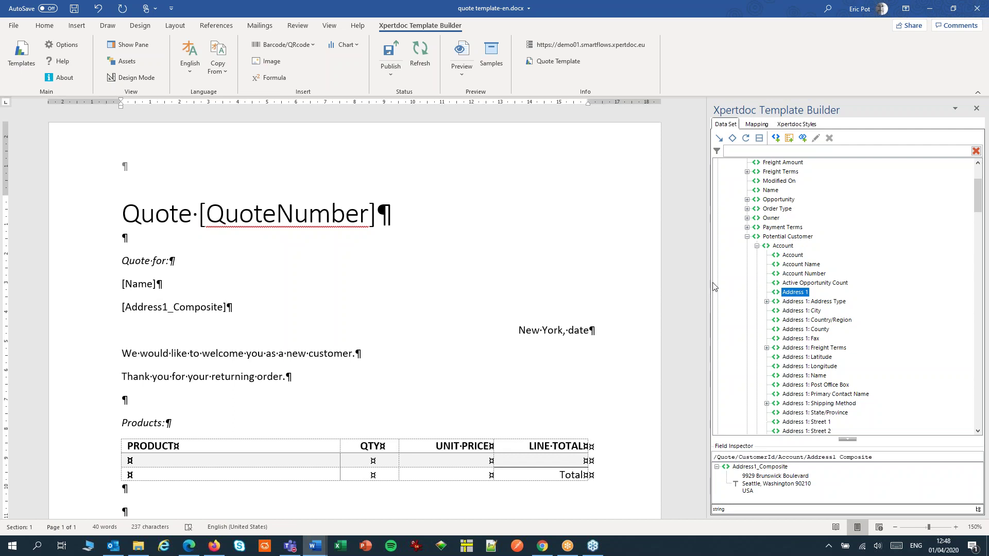
pyautogui.doubleClick(576, 330)
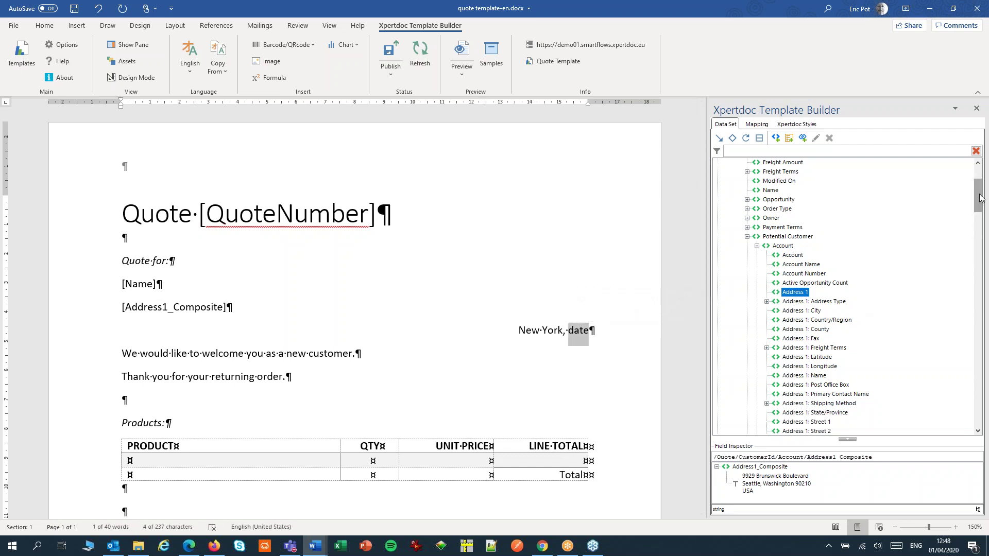
pyautogui.moveTo(979, 191); pyautogui.dragTo(985, 395)
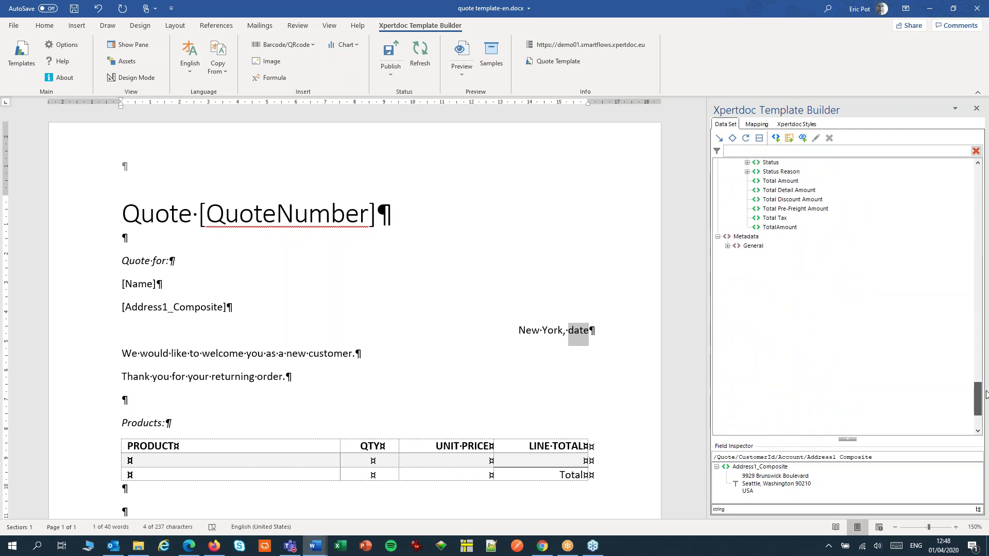
# - Replace the New York date with the Document Generation Start field [RequestStart] and list mappings
pyautogui.click(727, 246)
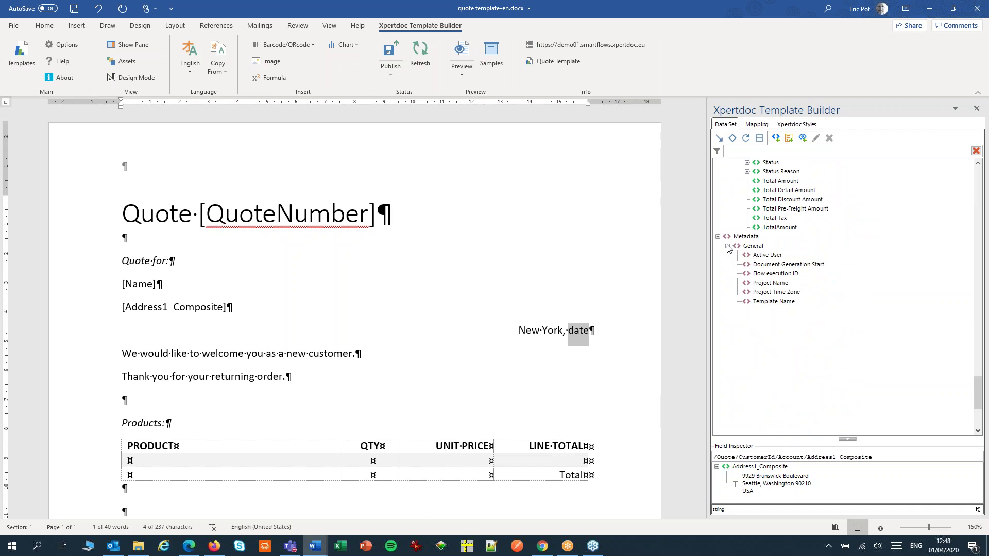
pyautogui.click(788, 264)
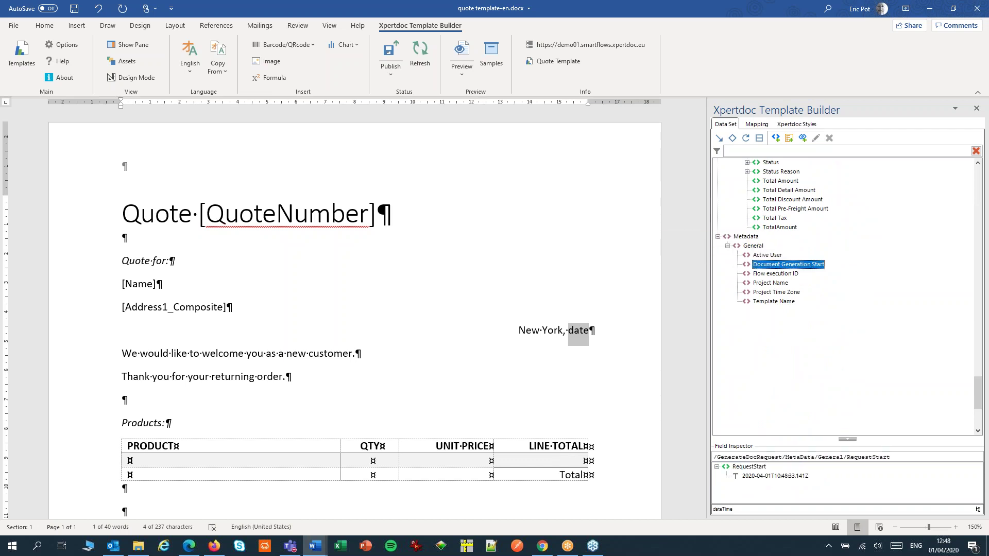
pyautogui.moveTo(571, 327); pyautogui.dragTo(568, 319)
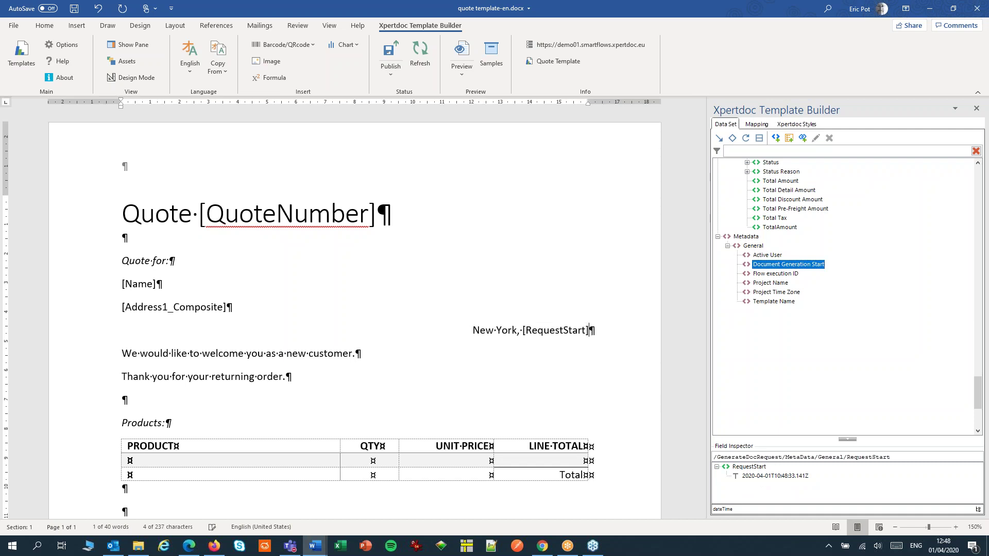
pyautogui.click(549, 330)
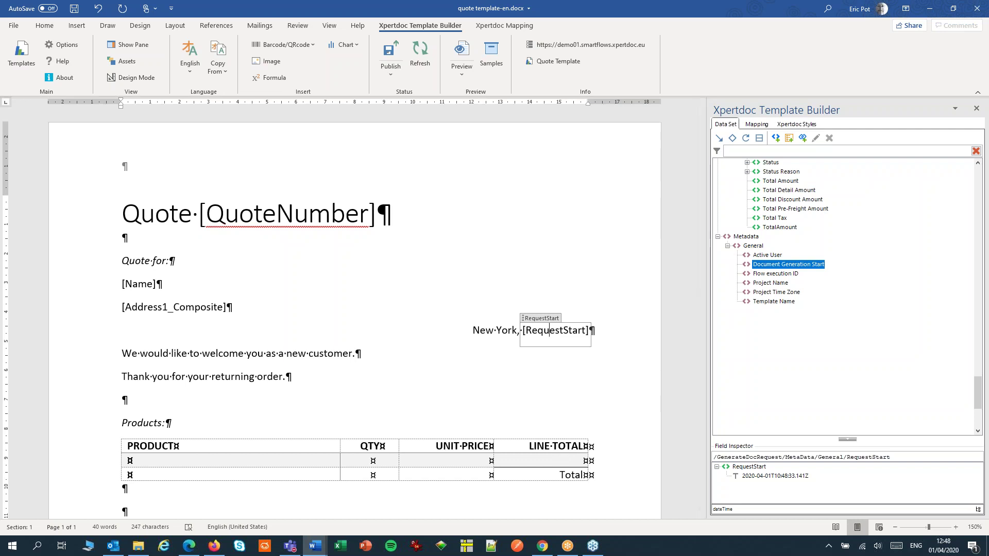
pyautogui.click(757, 124)
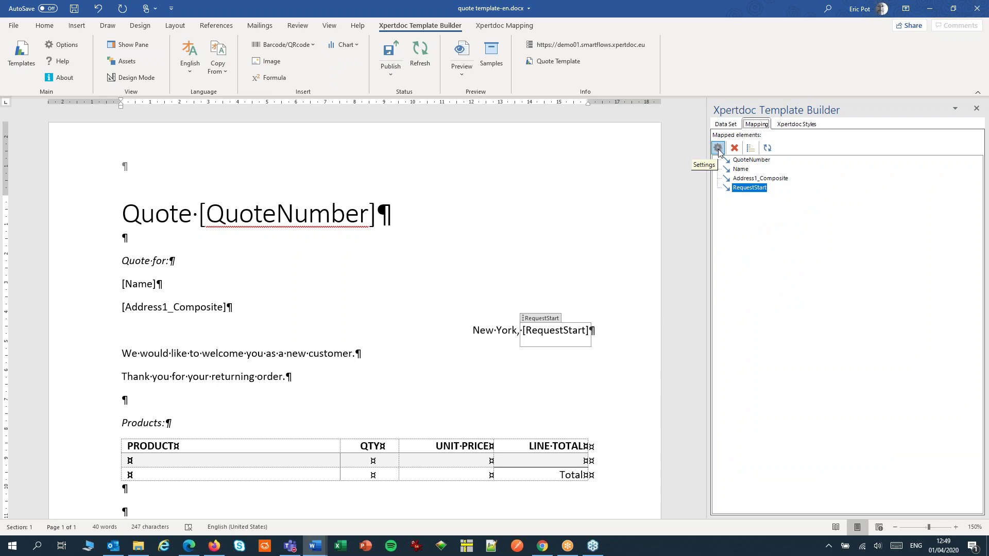
# - Open the RequestStart mapping settings, review its General tab, and go to Formatting
pyautogui.click(755, 188)
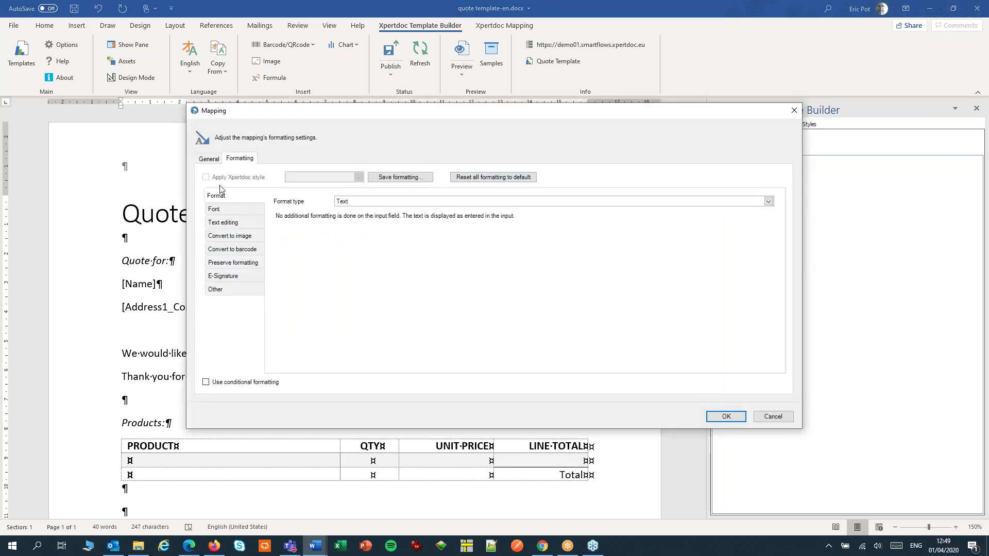
pyautogui.click(210, 160)
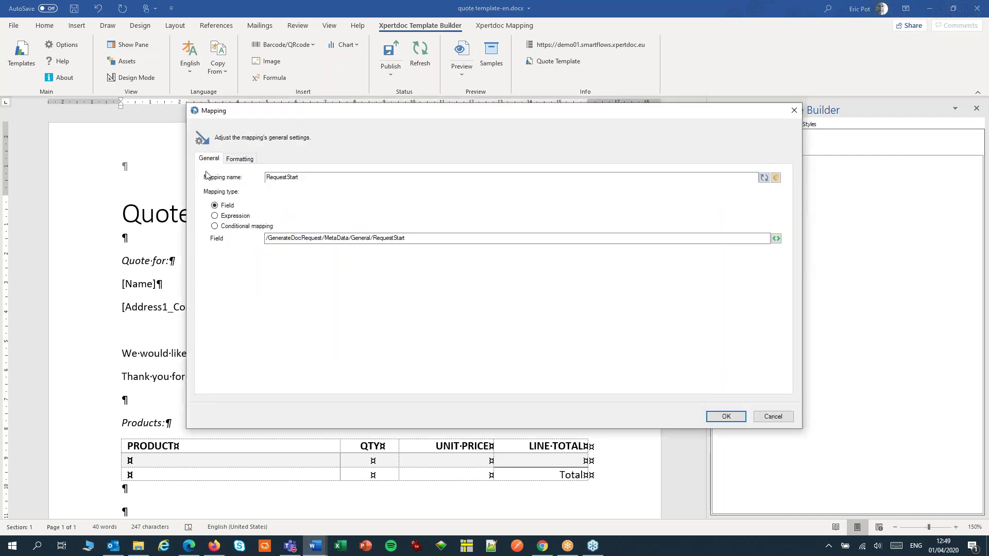
pyautogui.click(241, 160)
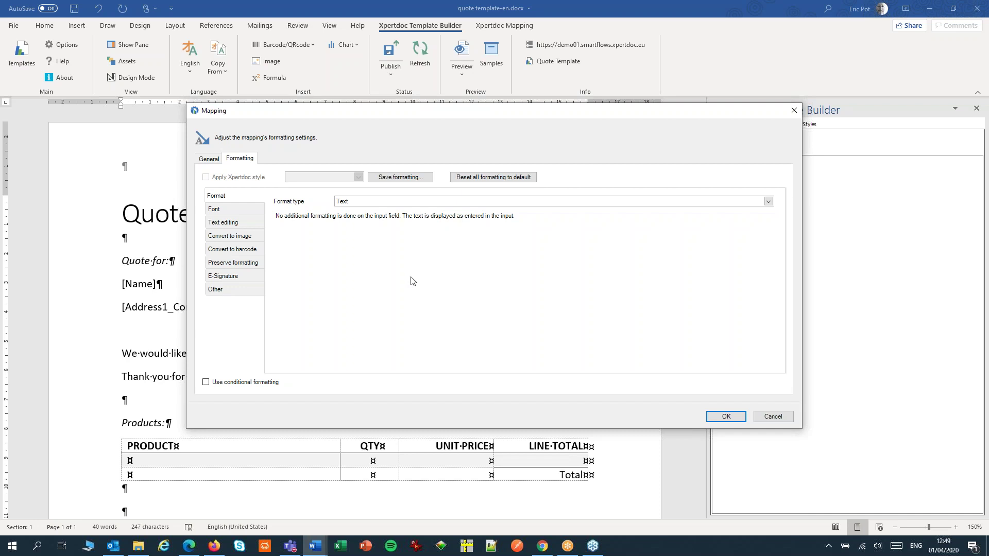
# - Set the RequestStart format type to Date with the 'April 1, 2020' pattern
pyautogui.click(417, 202)
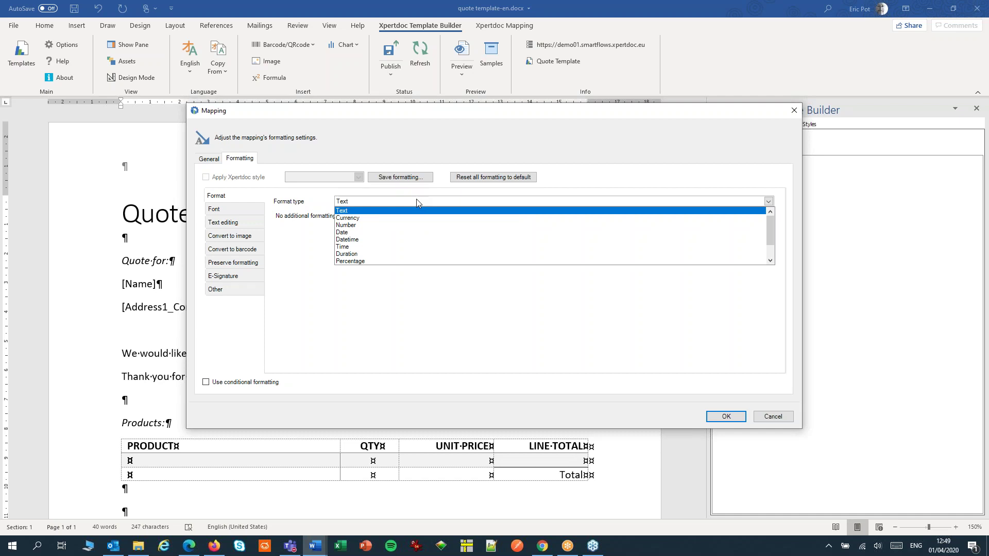
pyautogui.click(406, 232)
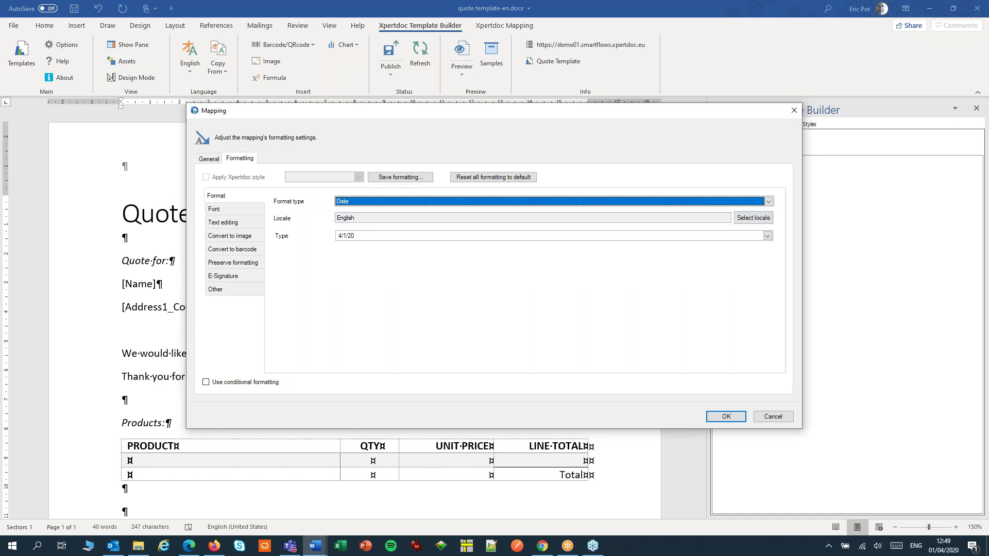
pyautogui.click(767, 236)
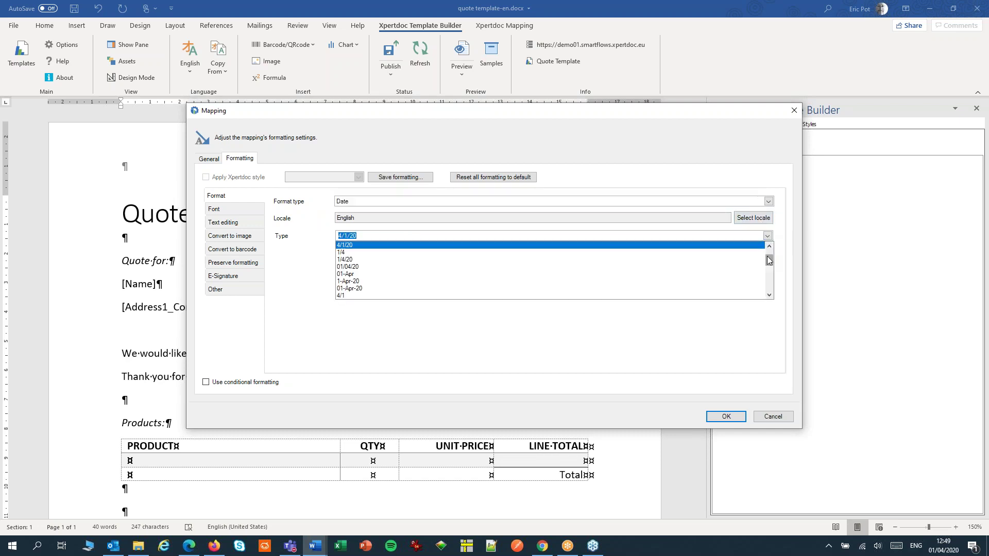
pyautogui.moveTo(771, 264); pyautogui.dragTo(769, 256)
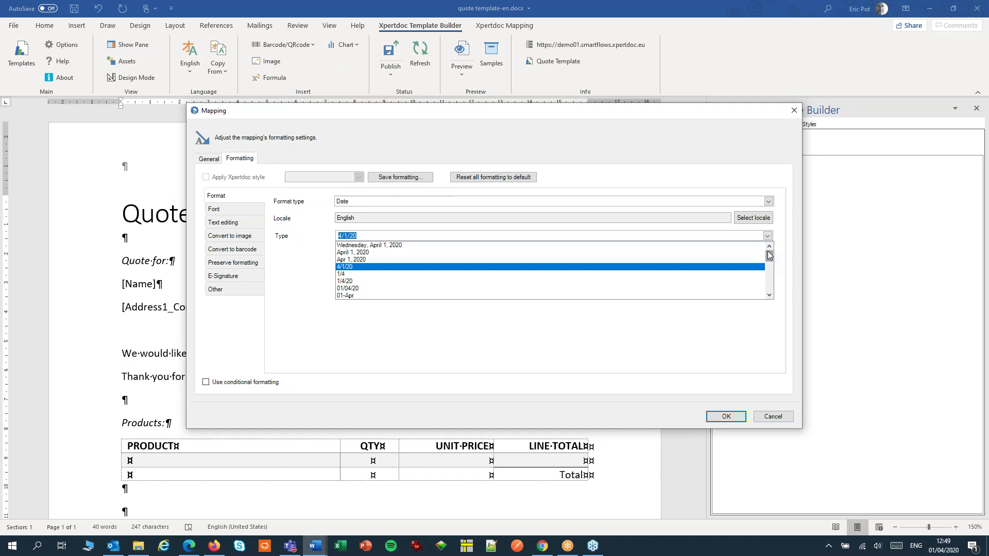
pyautogui.click(556, 253)
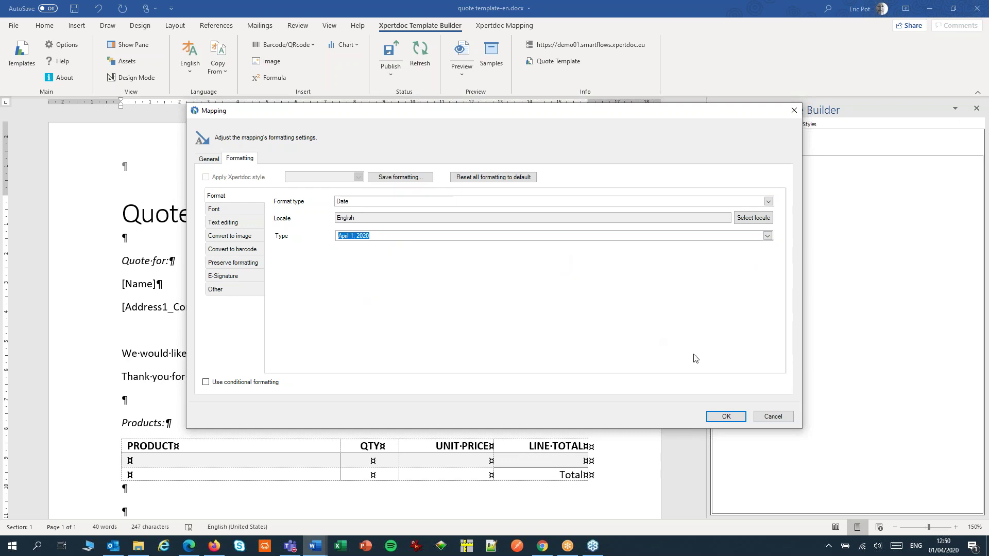
# - Save the date formatting as the style 'Date style' and apply it to RequestStart
pyautogui.click(407, 178)
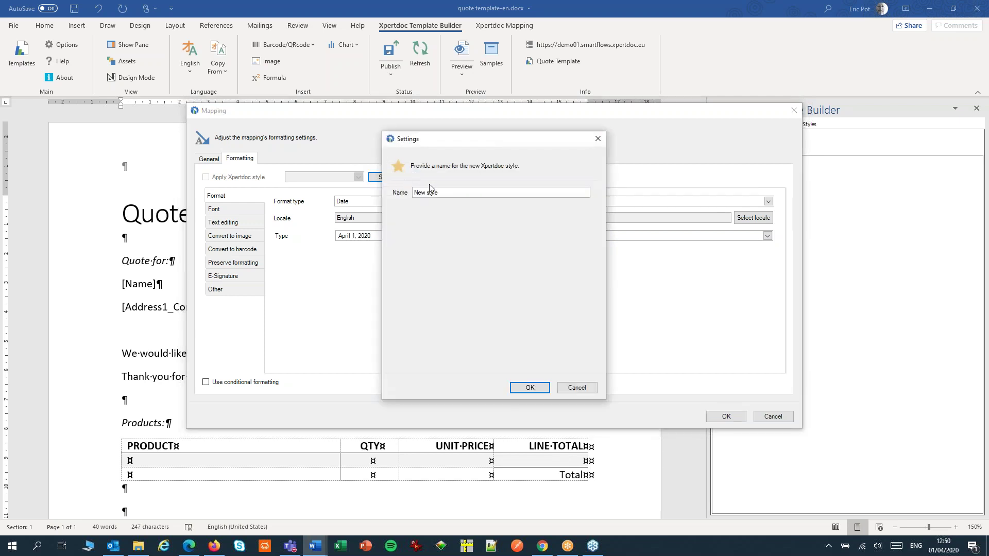
pyautogui.hotkey('ctrl', 'a')
pyautogui.write('Da')
pyautogui.click(529, 387)
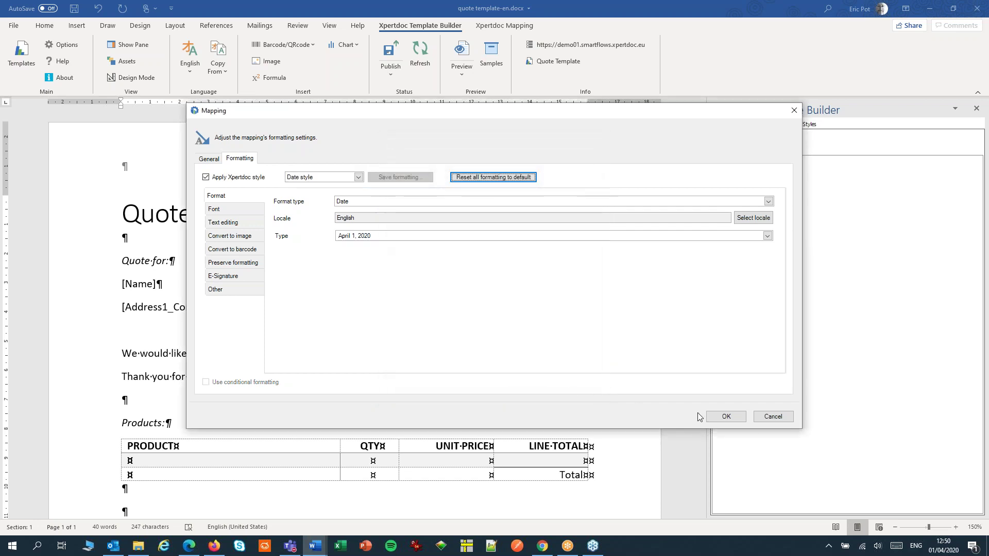
pyautogui.click(724, 416)
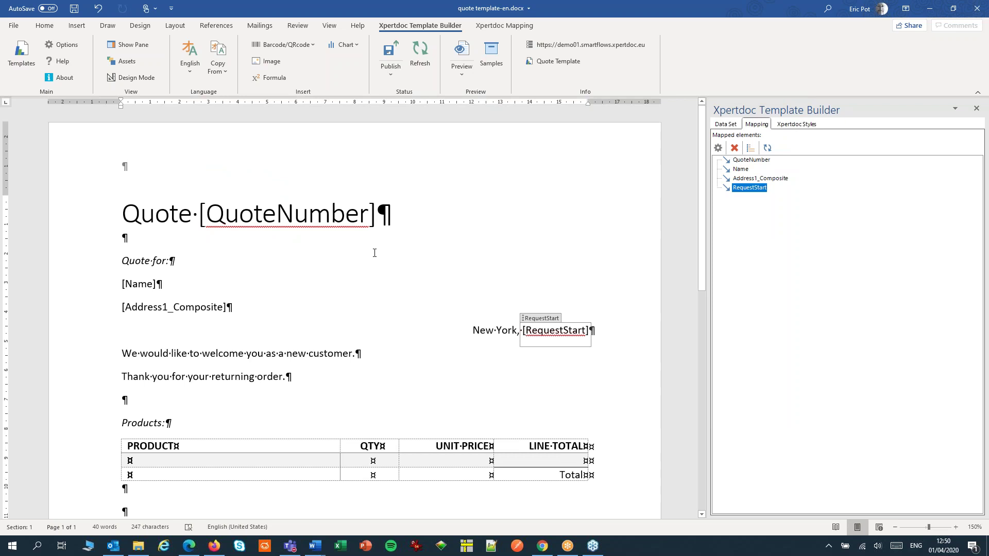
pyautogui.scroll(-3, 404, 280)
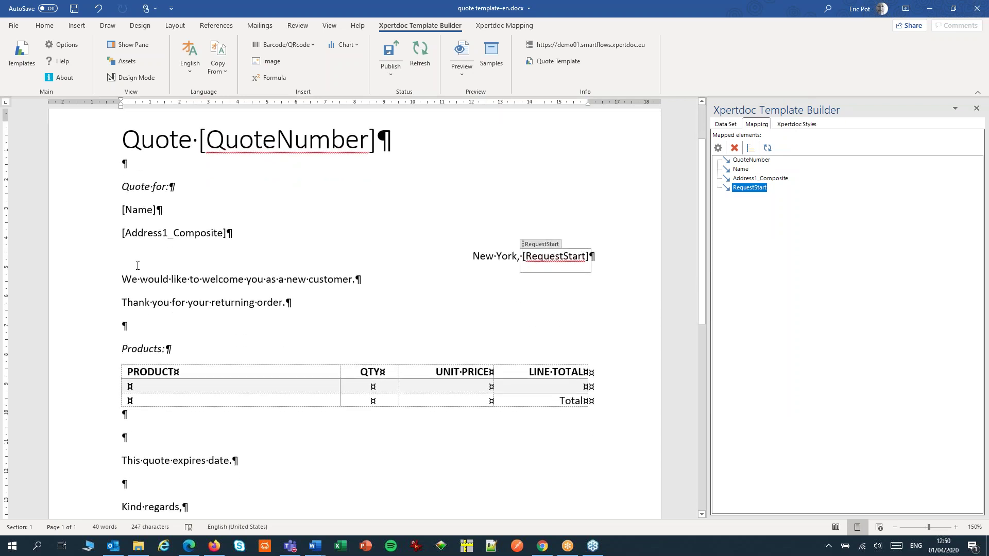
# - Add a condition to the welcome line: Relationship Type (CustomerTypeCode) equals Prospect
pyautogui.click(72, 281)
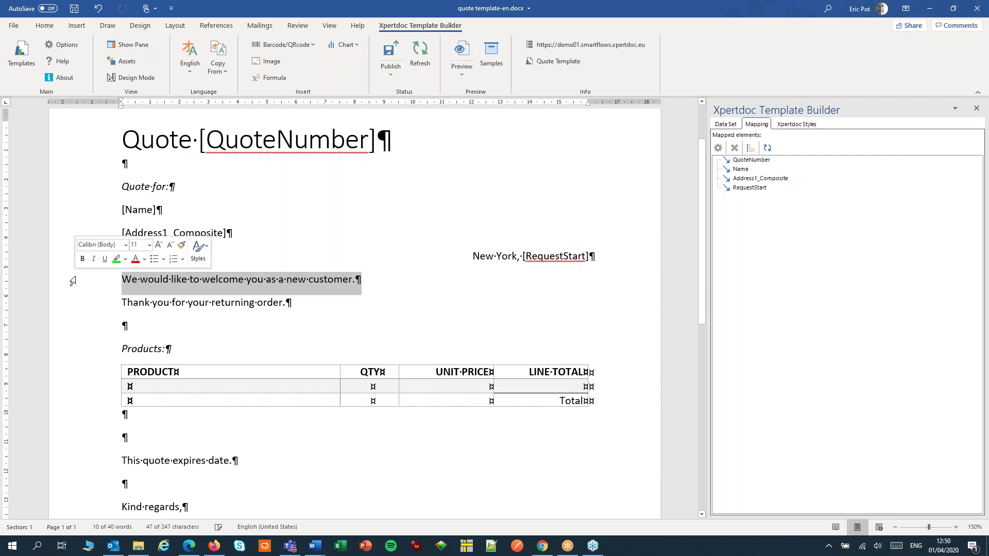
pyautogui.click(734, 125)
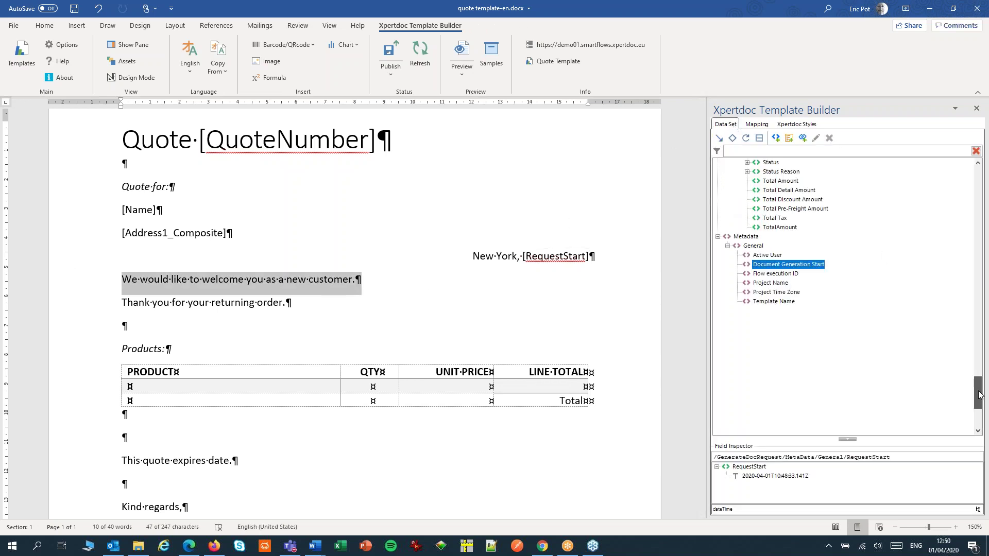
pyautogui.moveTo(978, 392); pyautogui.dragTo(987, 334)
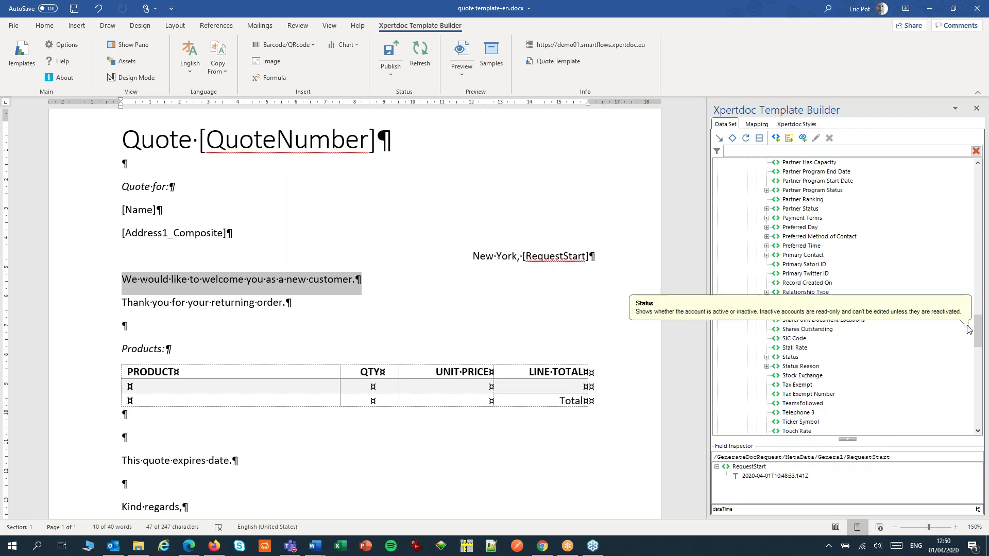
pyautogui.click(819, 295)
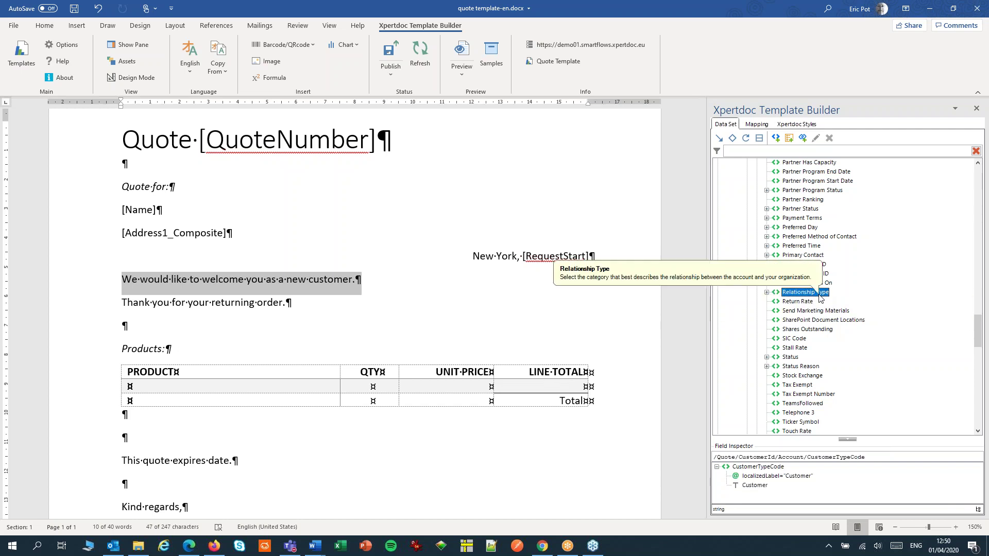
pyautogui.click(731, 138)
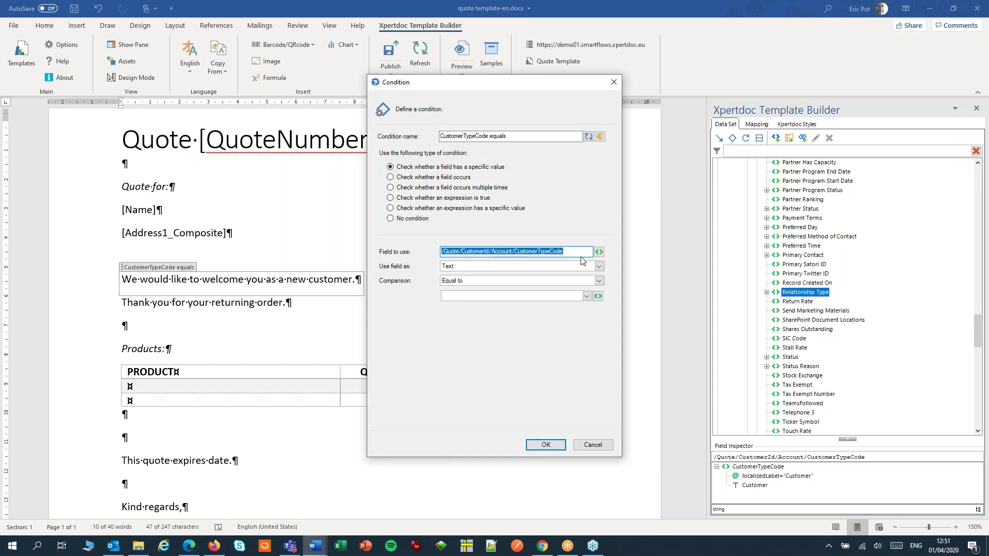
pyautogui.click(586, 296)
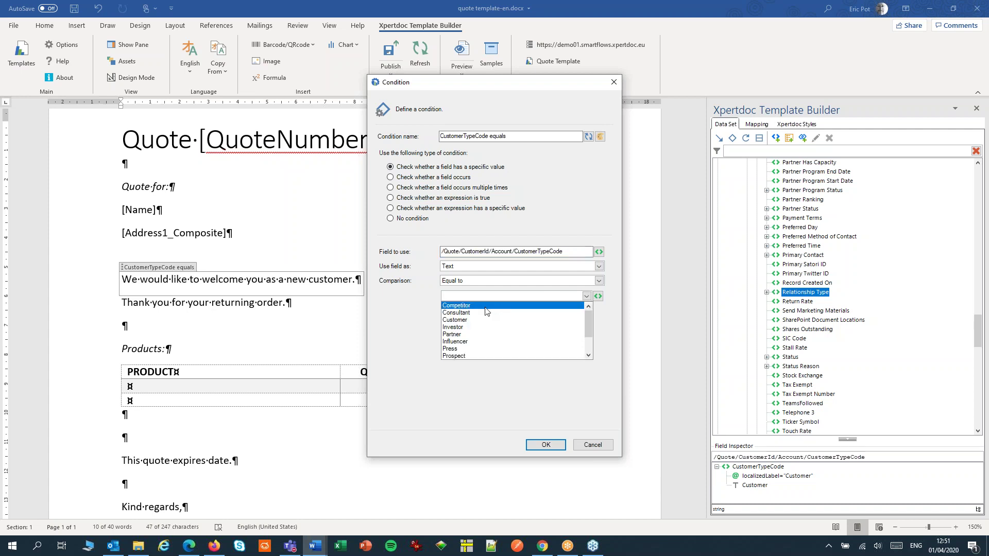
pyautogui.click(474, 356)
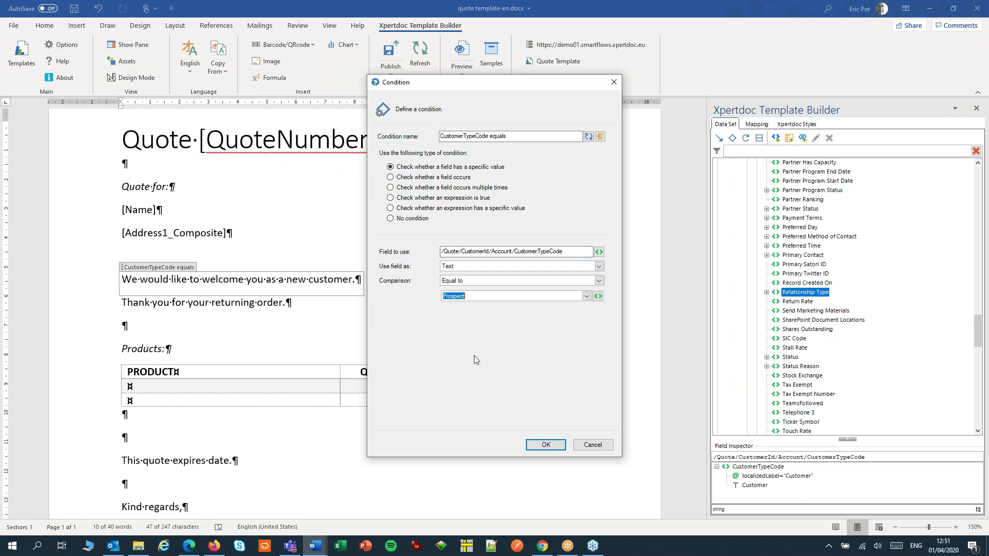
pyautogui.click(546, 444)
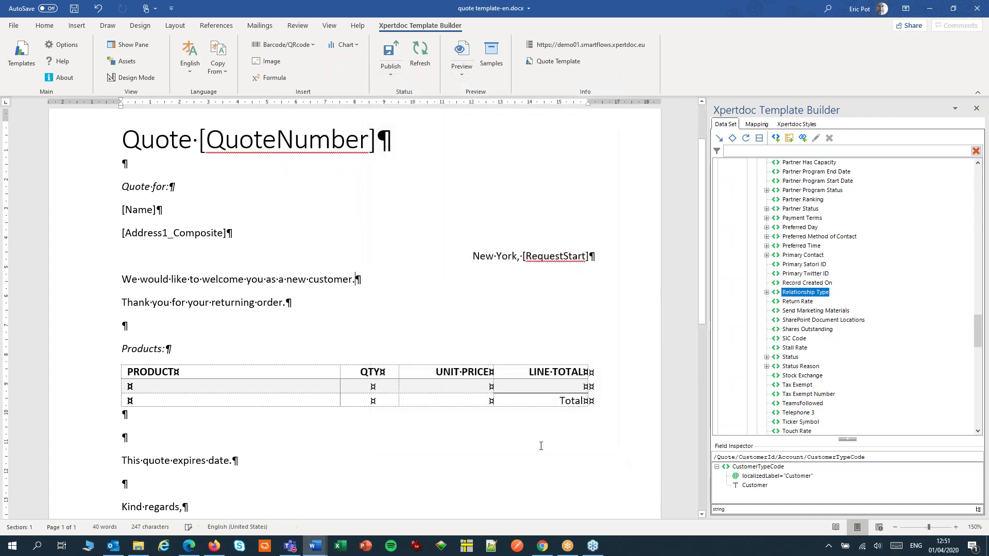
# - Make the returning-order thank-you line conditional on CustomerTypeCode equal to Customer
pyautogui.click(88, 309)
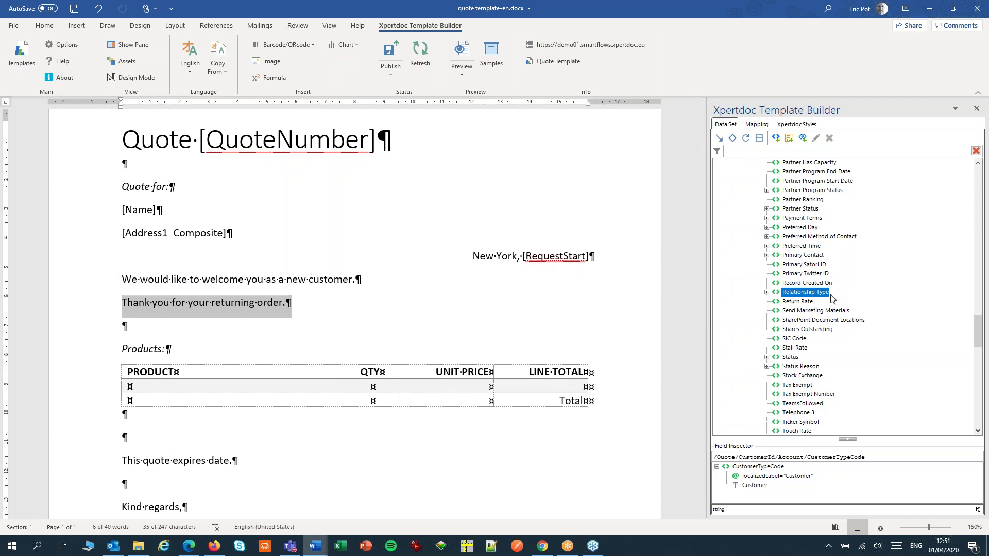
pyautogui.click(732, 138)
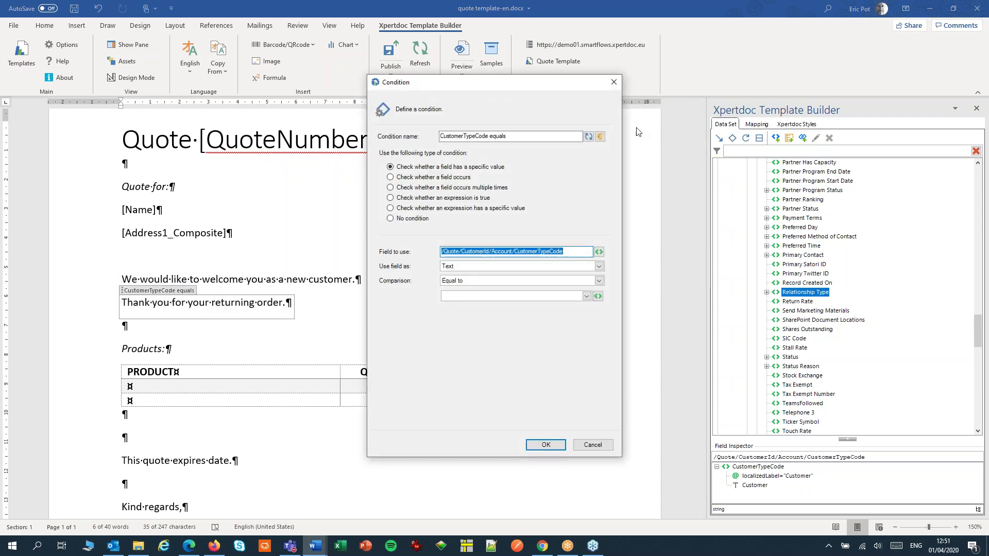
pyautogui.click(586, 296)
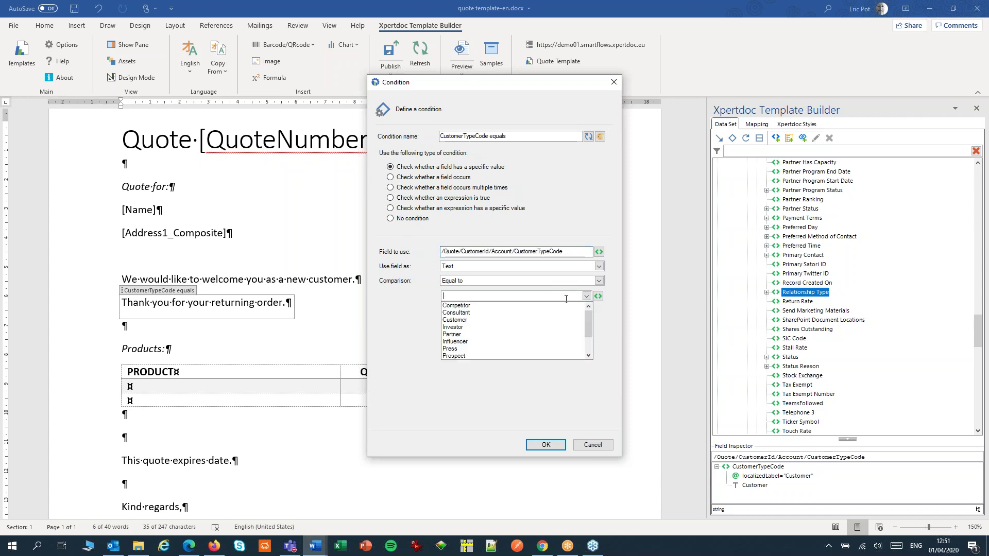
pyautogui.click(469, 325)
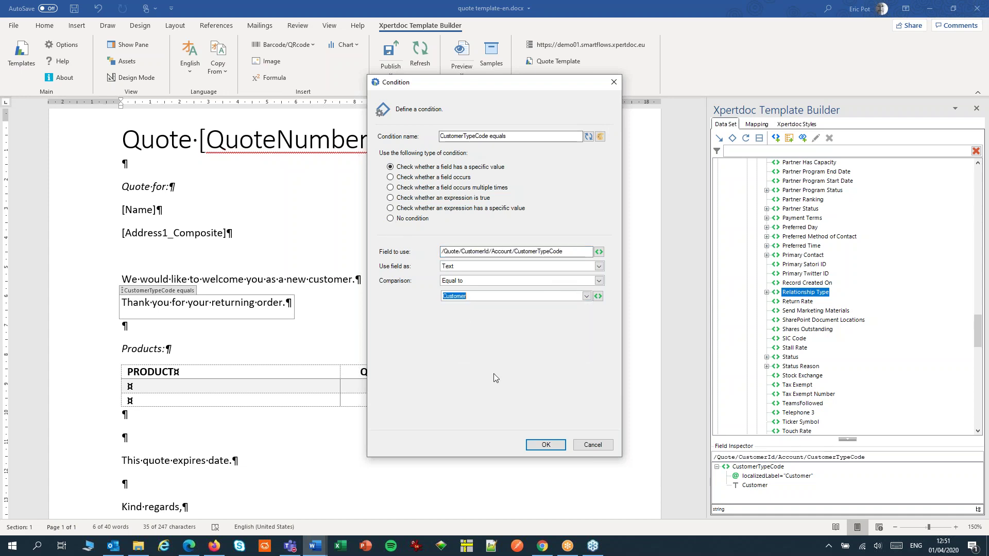
pyautogui.click(536, 446)
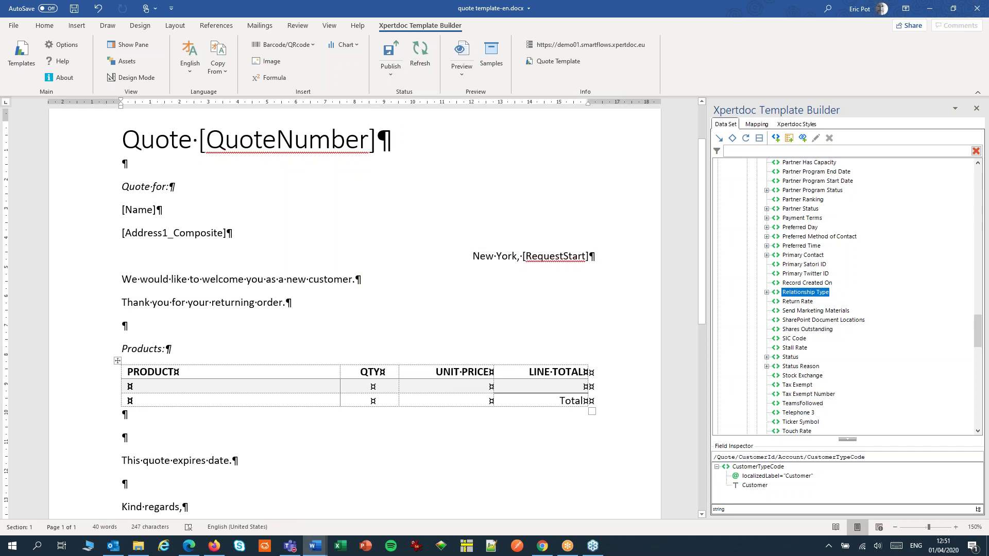
# - Insert the product Name field from quote_details > quotedetail into the first product cell
pyautogui.click(182, 381)
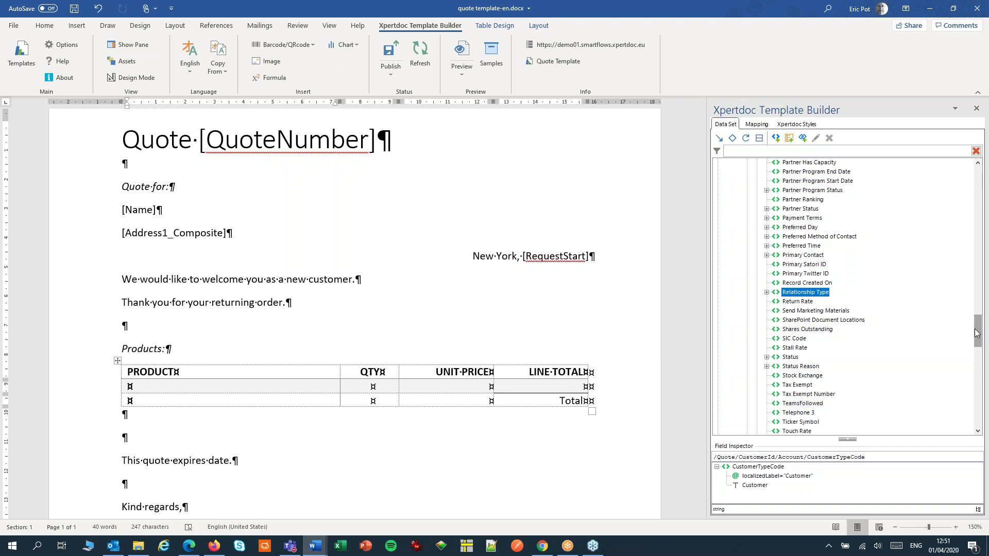
pyautogui.moveTo(977, 333); pyautogui.dragTo(977, 184)
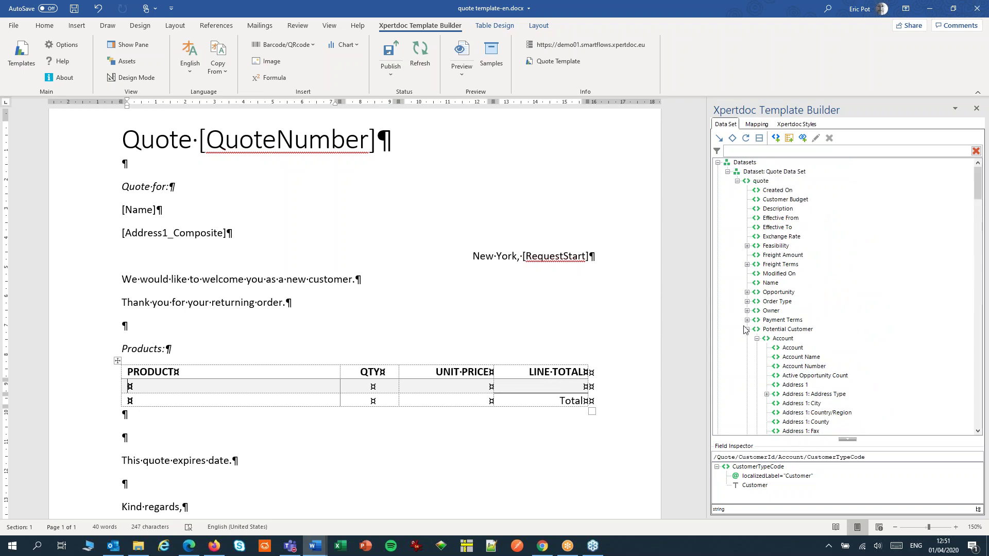
pyautogui.click(745, 332)
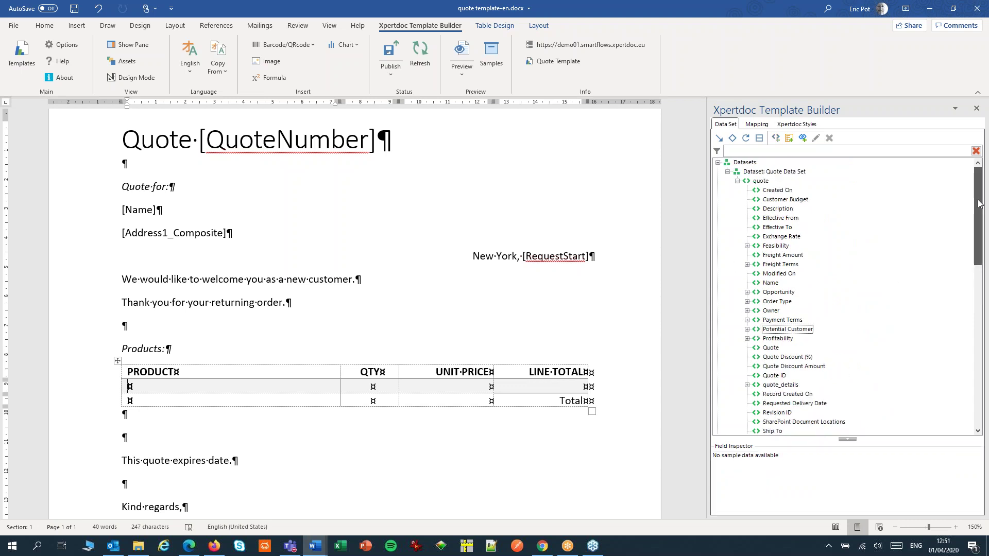
pyautogui.moveTo(977, 206); pyautogui.dragTo(977, 273)
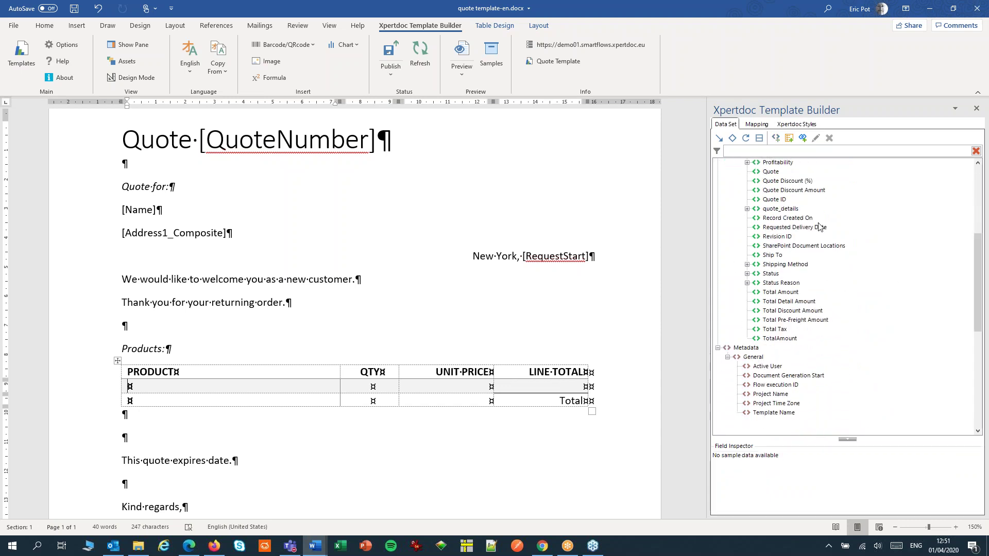
pyautogui.click(747, 209)
pyautogui.click(756, 218)
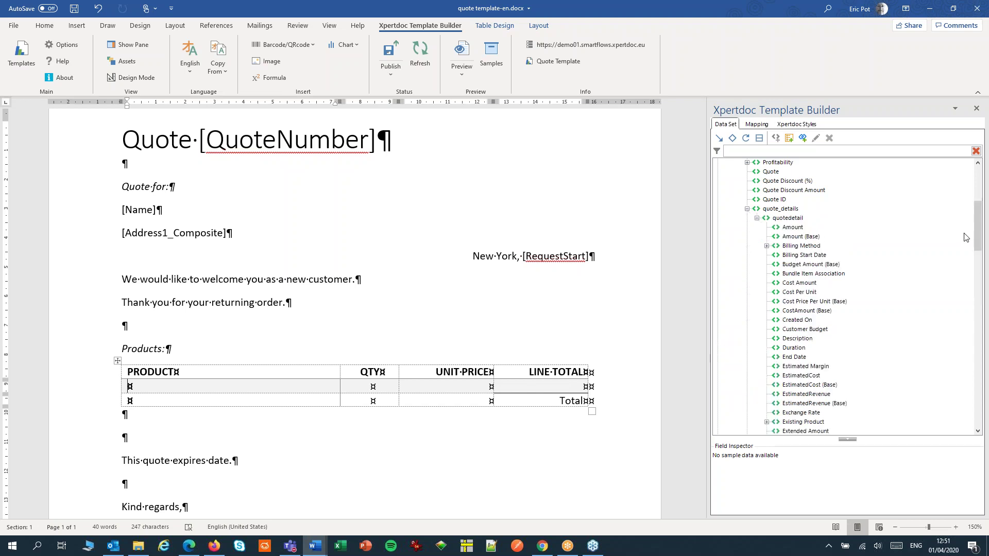
pyautogui.click(767, 422)
pyautogui.scroll(-5, 788, 335)
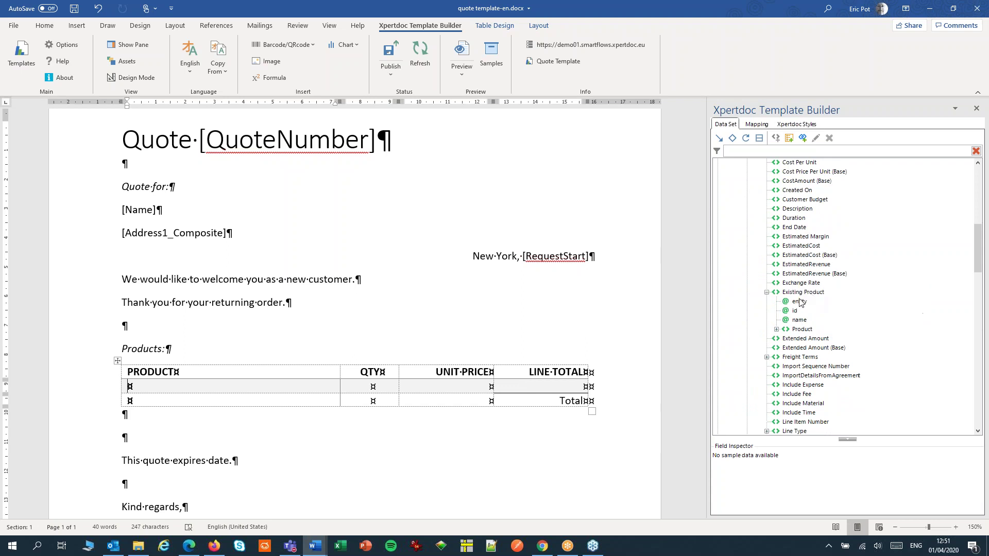
pyautogui.click(776, 330)
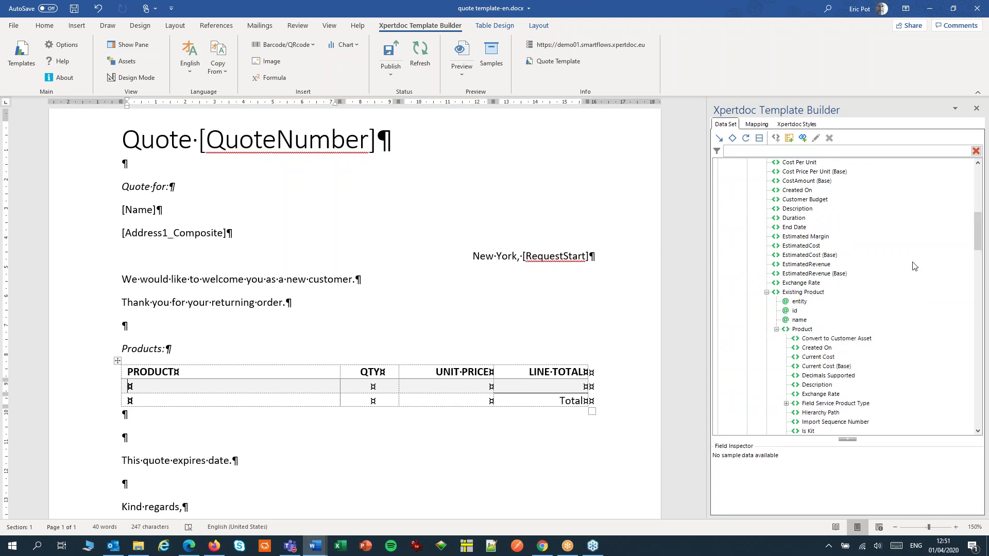
pyautogui.scroll(-5, 978, 247)
pyautogui.scroll(-3, 978, 251)
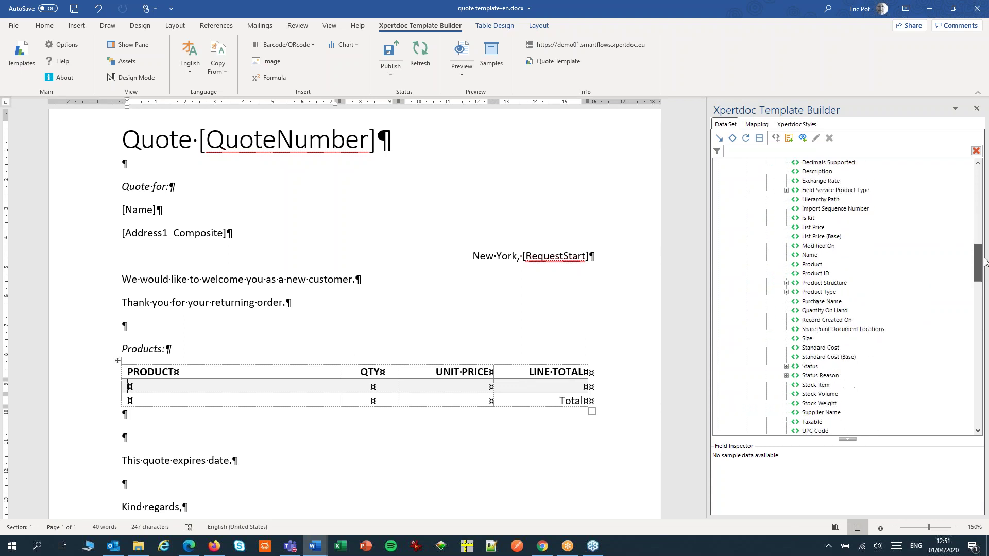
pyautogui.click(805, 256)
pyautogui.doubleClick(806, 256)
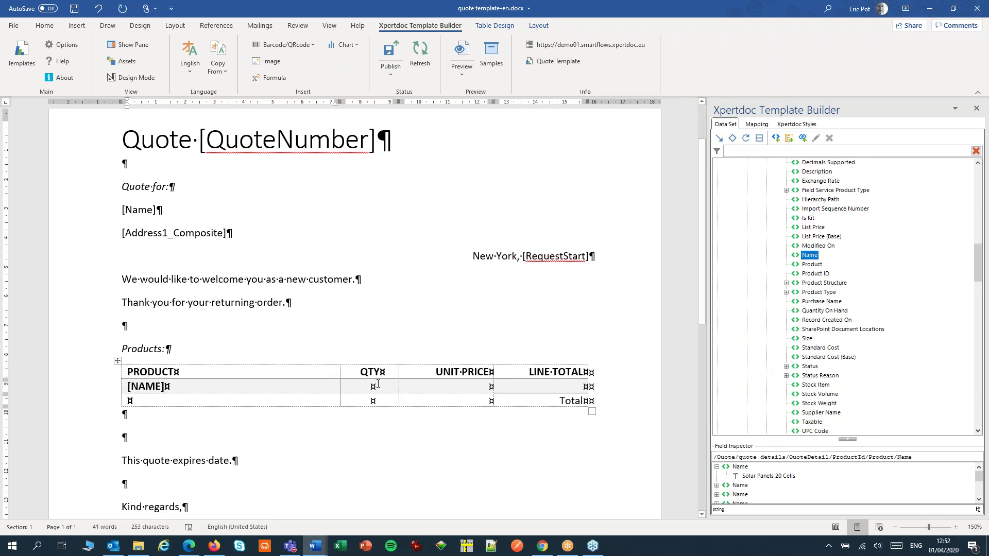
# - Insert the Quantity field into the QTY cell of the product row
pyautogui.click(394, 386)
pyautogui.moveTo(980, 266); pyautogui.dragTo(980, 236)
pyautogui.click(766, 292)
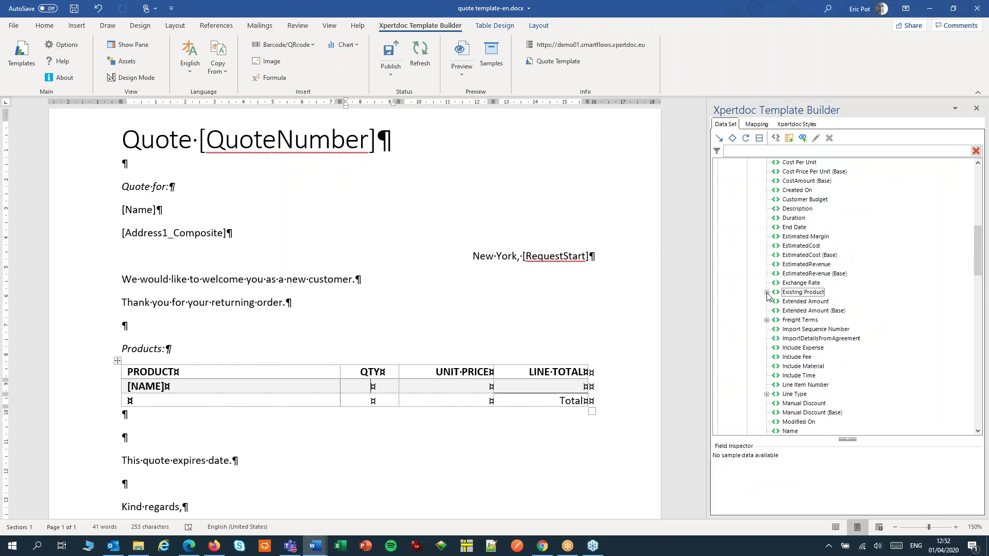
pyautogui.scroll(-3, 824, 389)
pyautogui.scroll(-1, 825, 389)
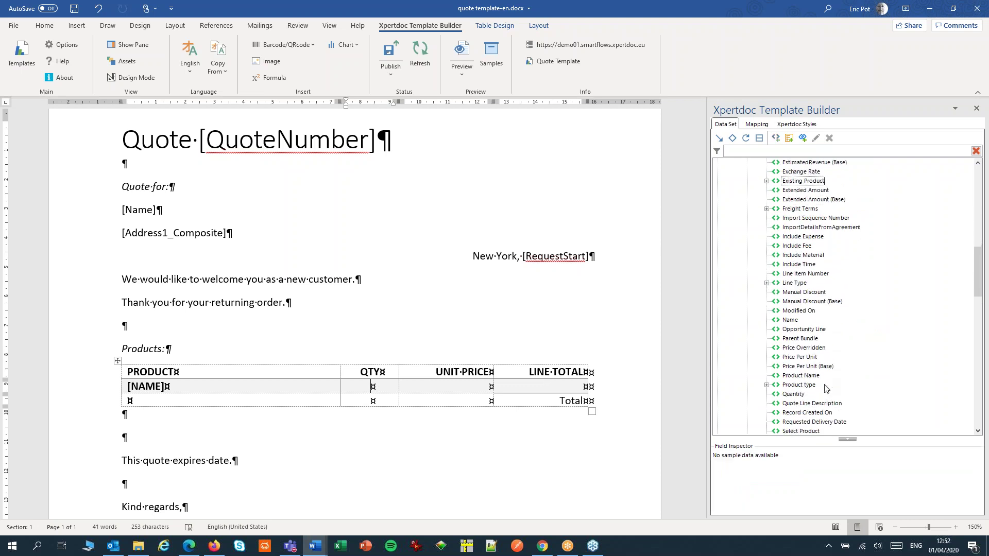
pyautogui.doubleClick(793, 394)
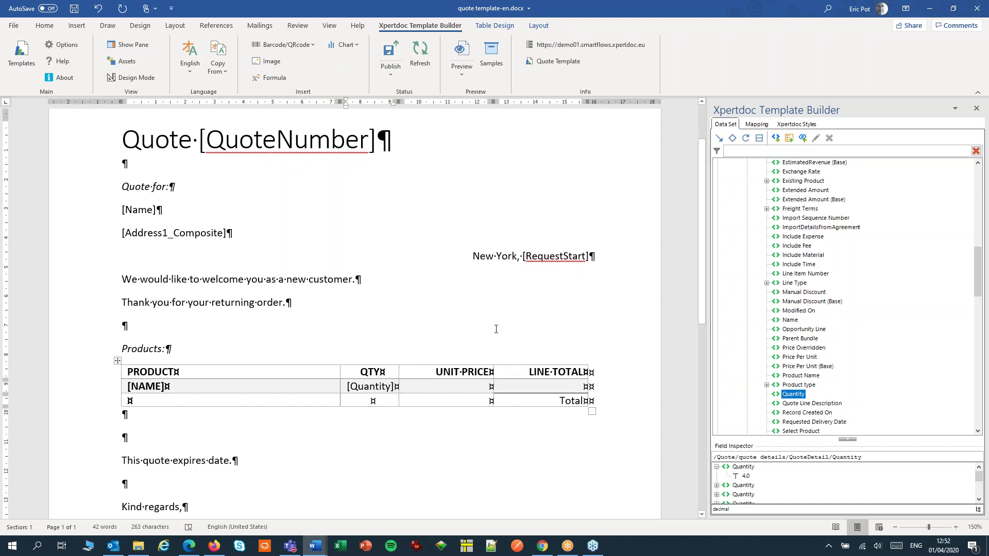
# - Insert PricePerUnit into the UNIT PRICE cell and the line Amount into LINE TOTAL
pyautogui.click(488, 384)
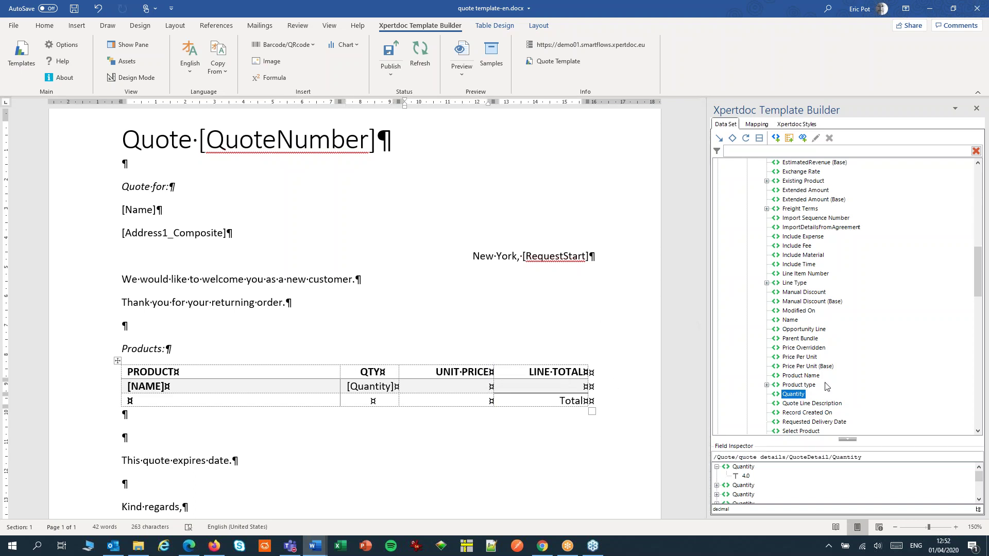
pyautogui.click(800, 357)
pyautogui.doubleClick(799, 356)
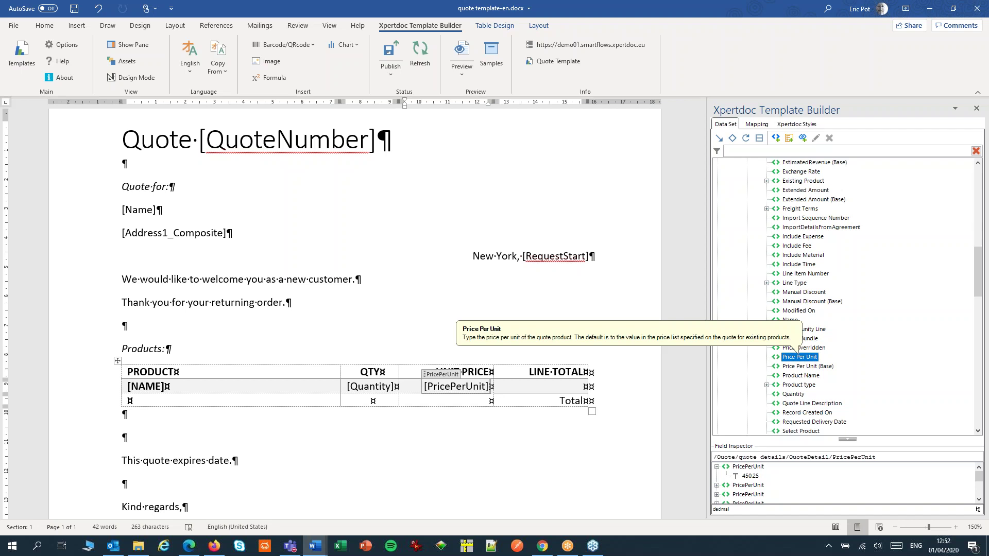
pyautogui.click(576, 383)
pyautogui.moveTo(979, 272); pyautogui.dragTo(984, 222)
pyautogui.click(794, 283)
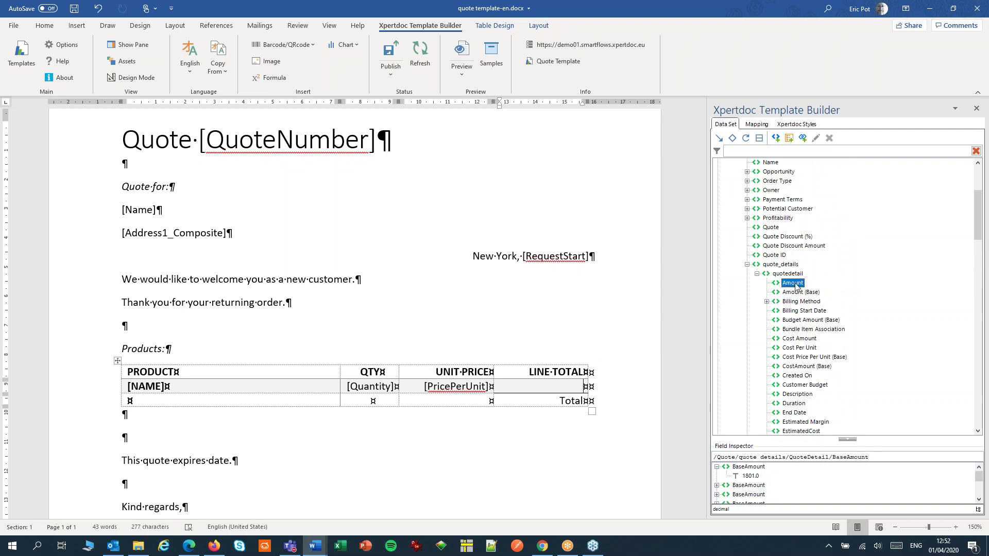
pyautogui.doubleClick(793, 283)
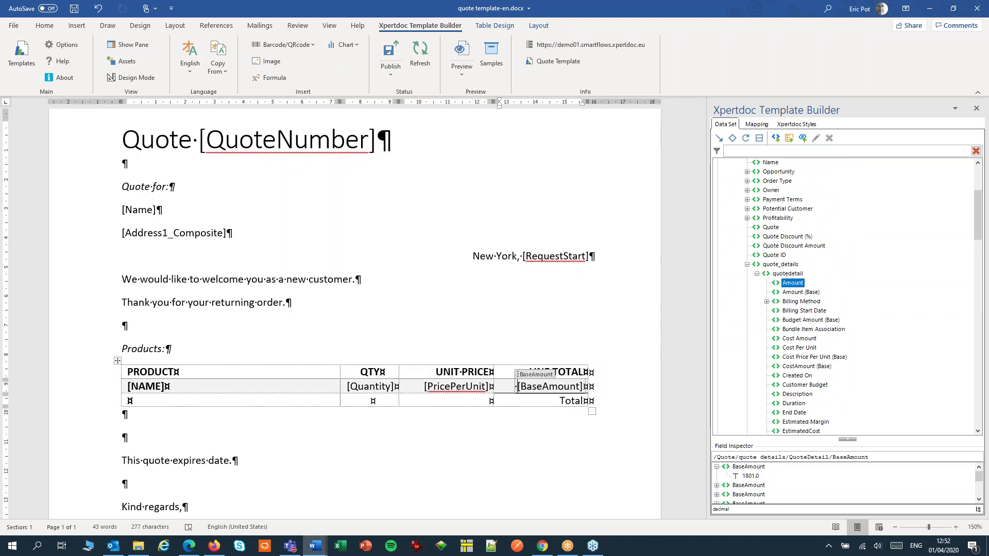
pyautogui.click(370, 386)
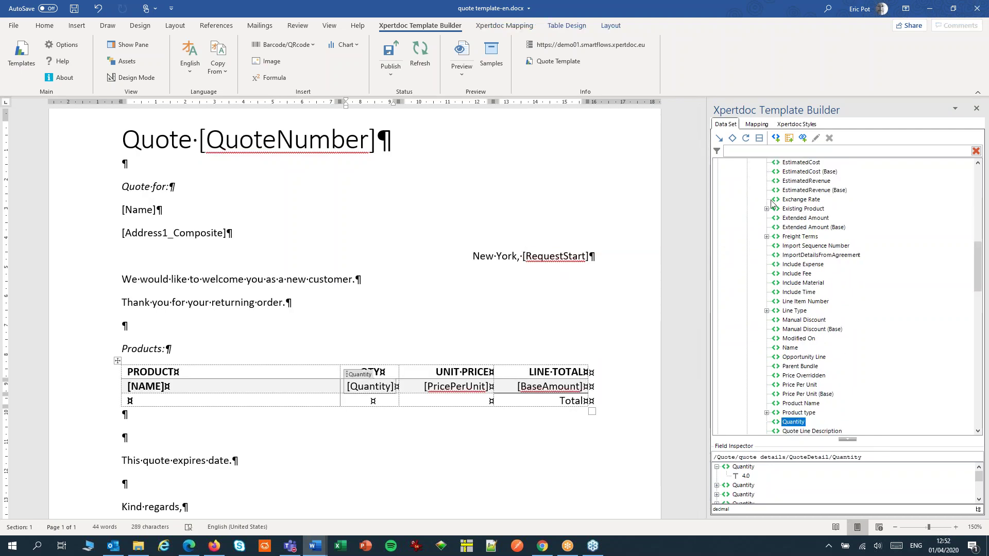
# - Format the Quantity field as a Number with 0 decimal places
pyautogui.click(756, 124)
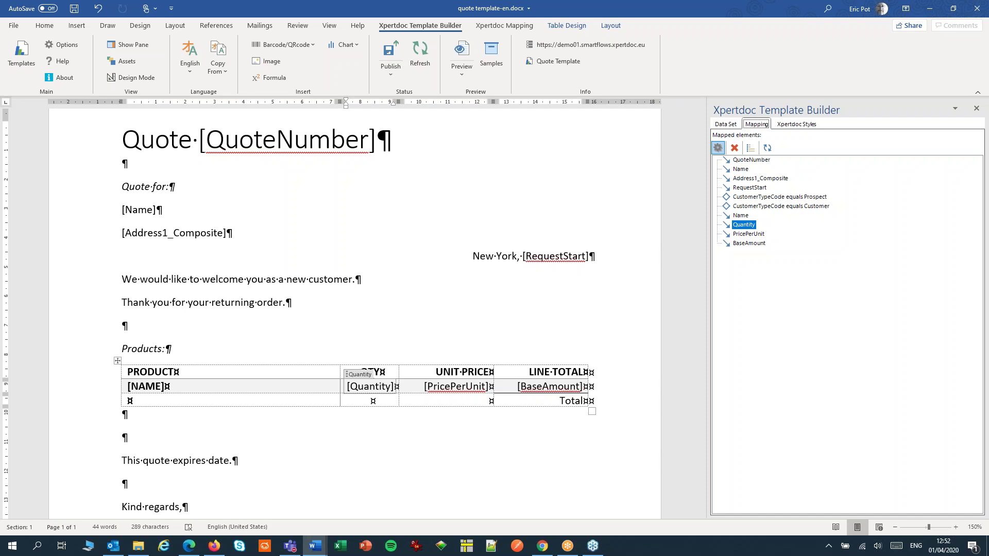
pyautogui.click(718, 147)
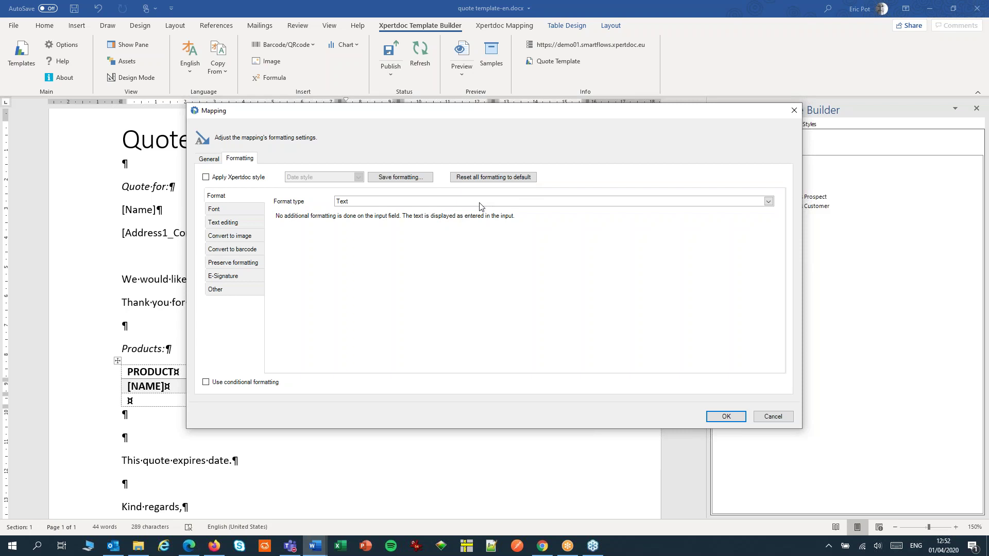
pyautogui.click(478, 205)
pyautogui.click(474, 226)
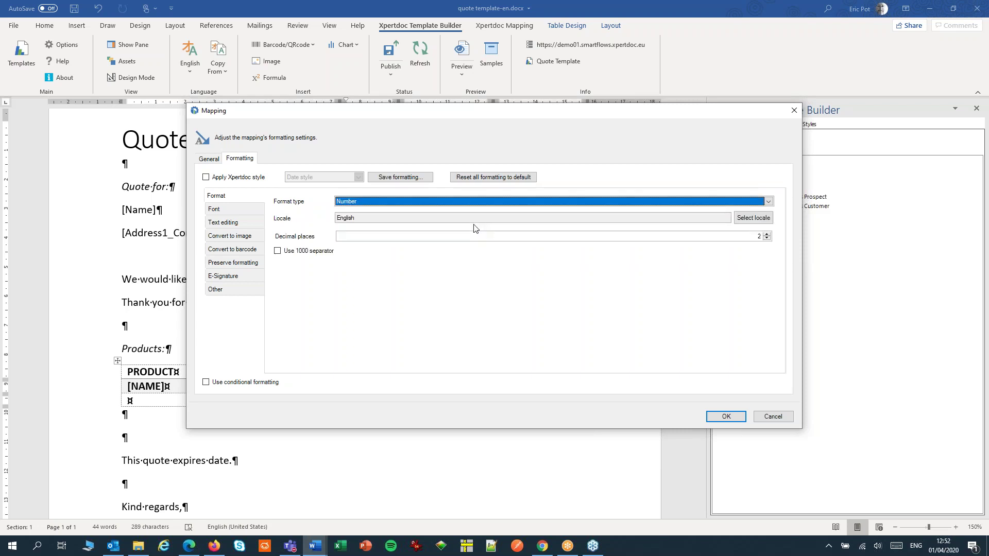
pyautogui.click(767, 239)
pyautogui.click(766, 239)
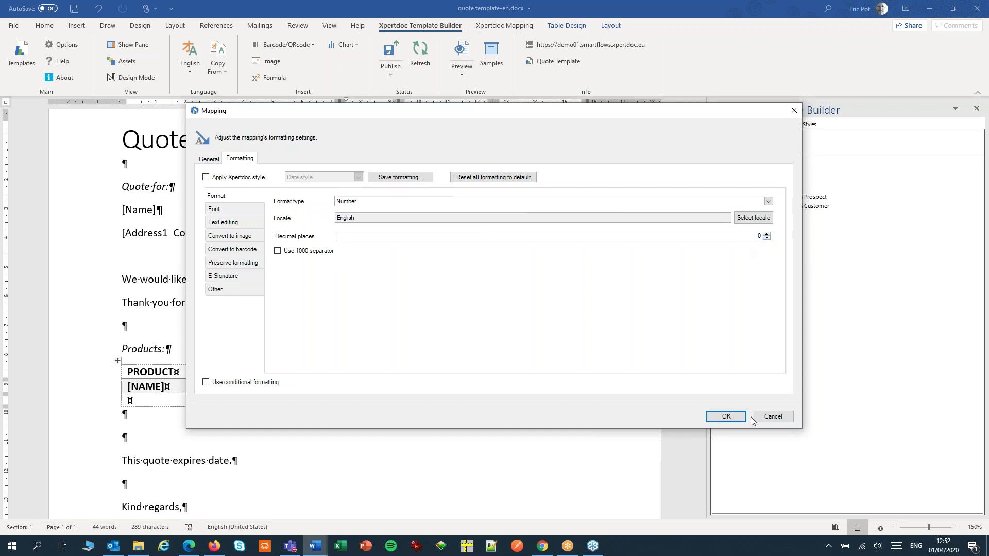
pyautogui.click(726, 416)
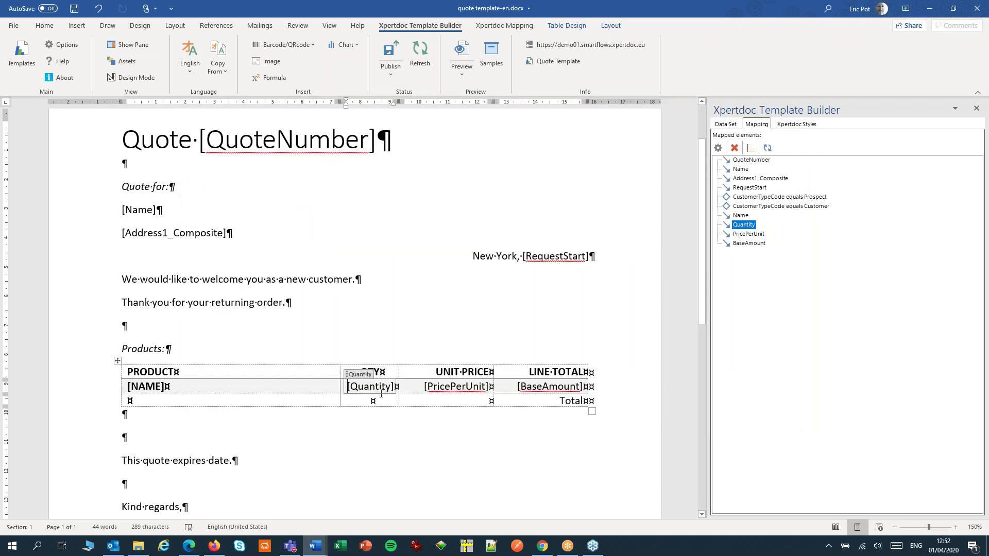
pyautogui.click(455, 386)
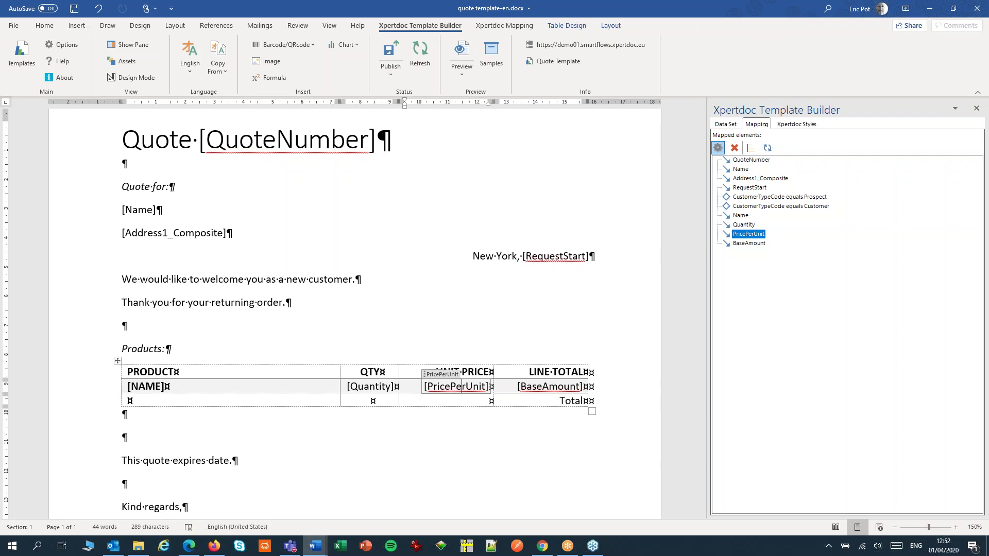
# - Format PricePerUnit as Currency with a leading $ Dollar symbol and thousands separators
pyautogui.click(717, 148)
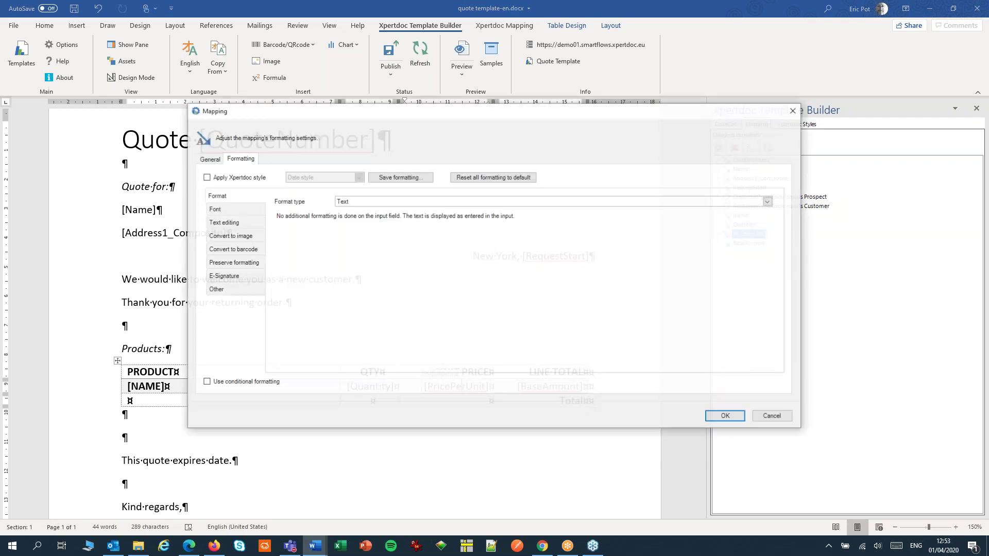
pyautogui.click(446, 203)
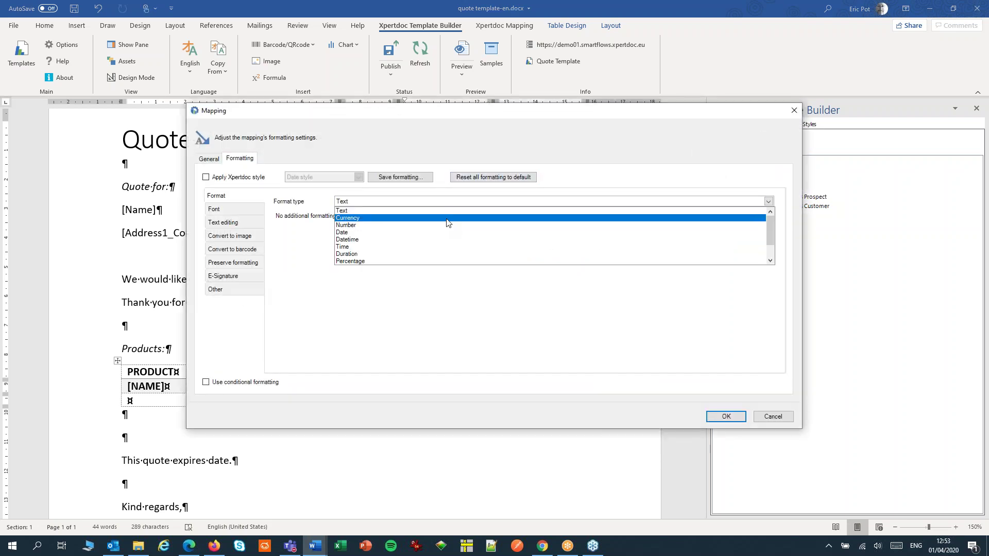
pyautogui.click(447, 219)
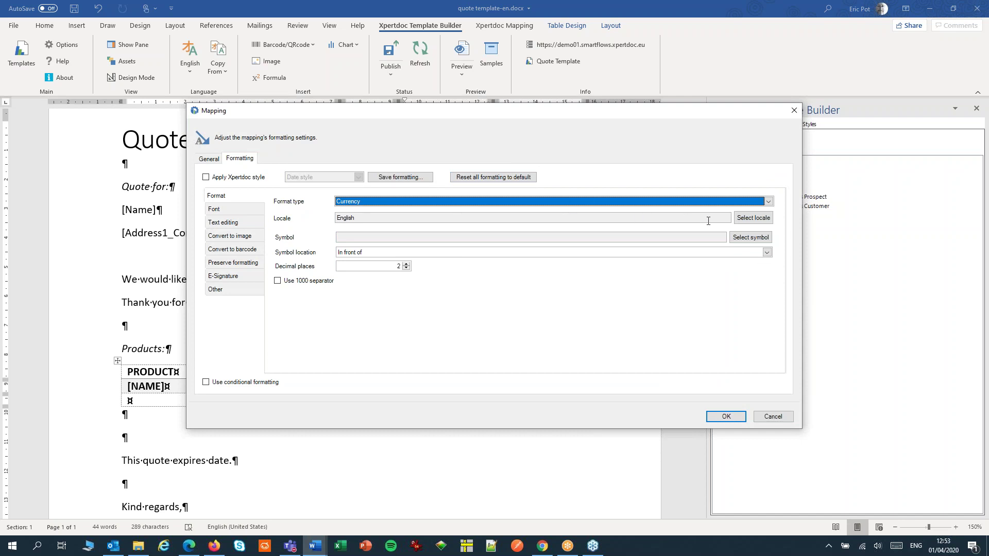
pyautogui.click(750, 236)
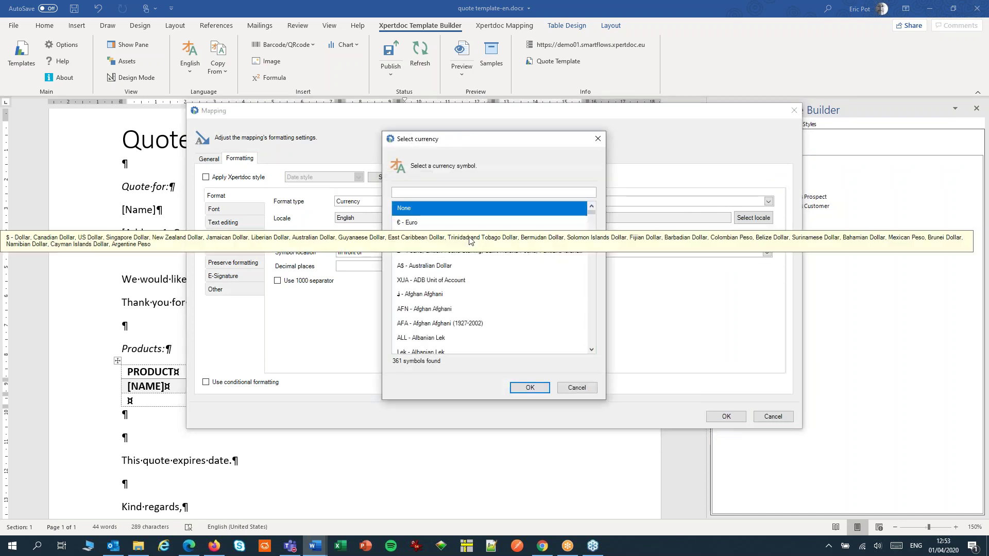
pyautogui.click(469, 240)
pyautogui.click(518, 390)
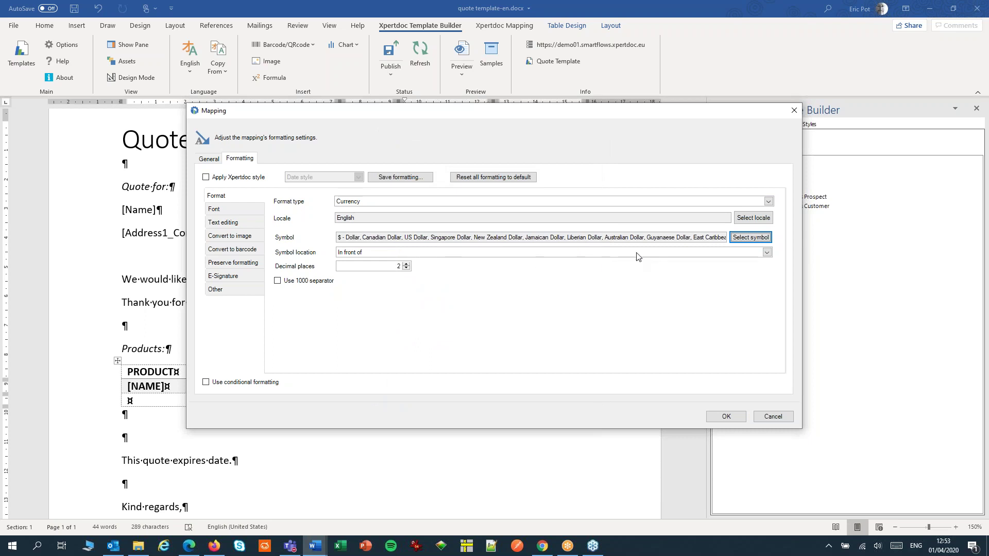
pyautogui.click(474, 254)
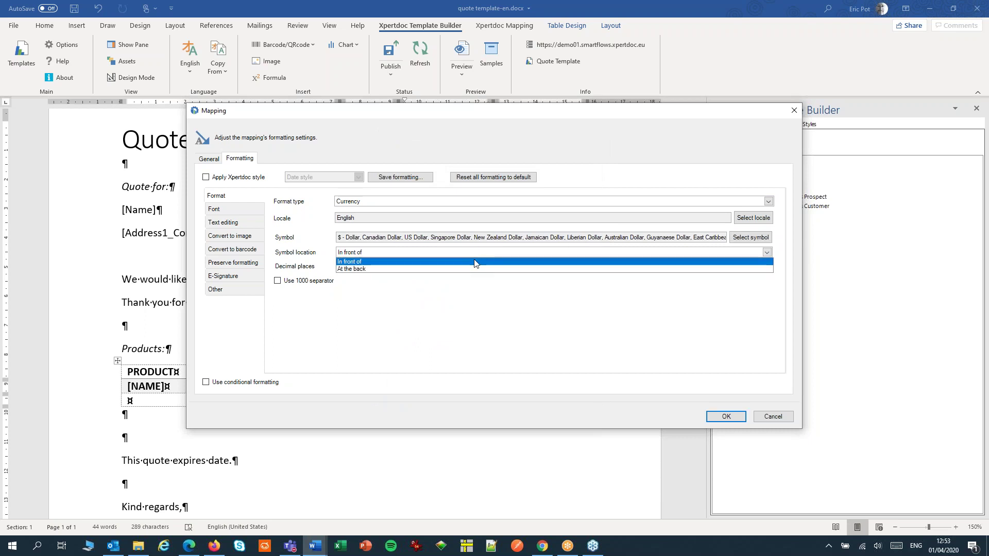
pyautogui.click(474, 262)
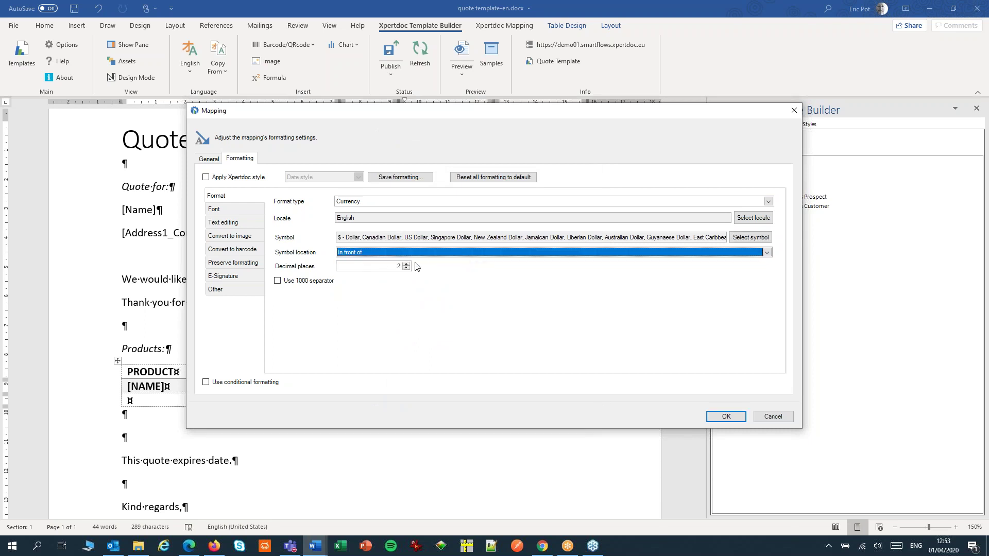
pyautogui.click(278, 282)
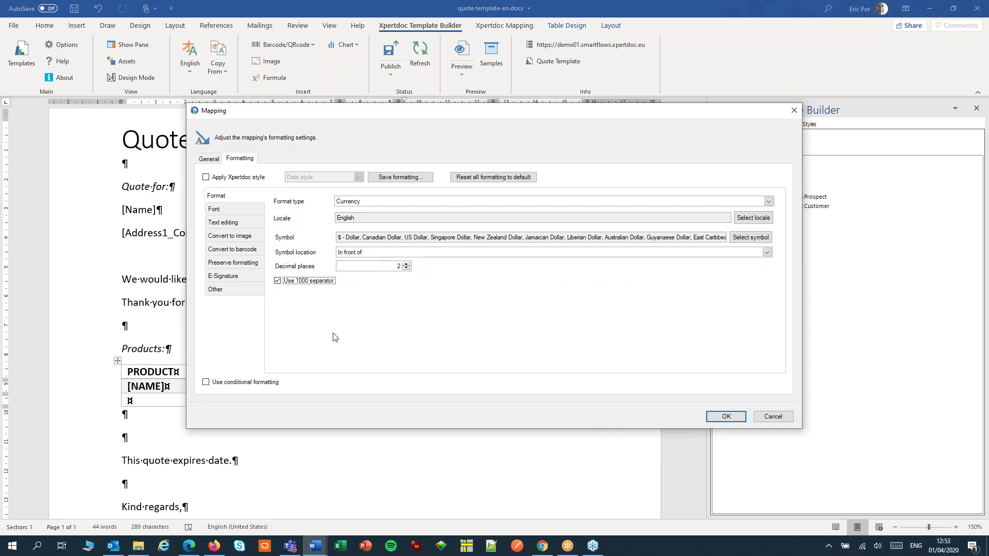
# - Save this price formatting as a reusable style named 'Currency style'
pyautogui.click(408, 178)
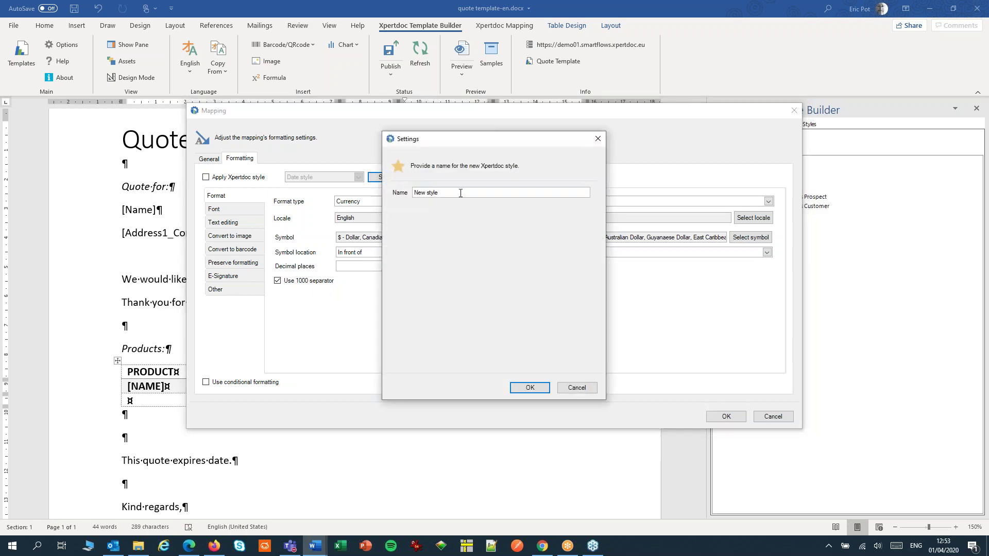
pyautogui.write('Currency')
pyautogui.click(530, 388)
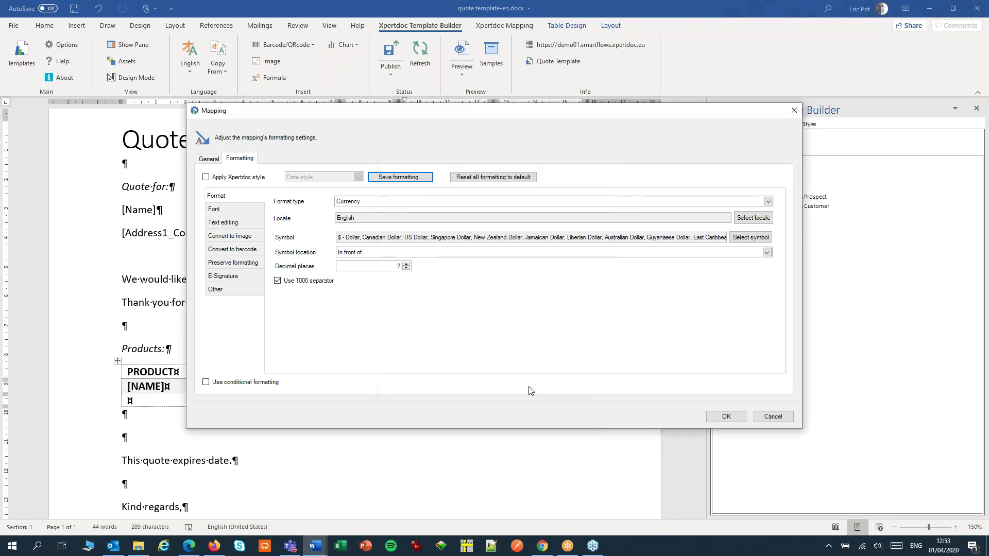
# - Apply the PricePerUnit currency formatting, then give BaseAmount the saved Currency style
pyautogui.click(721, 418)
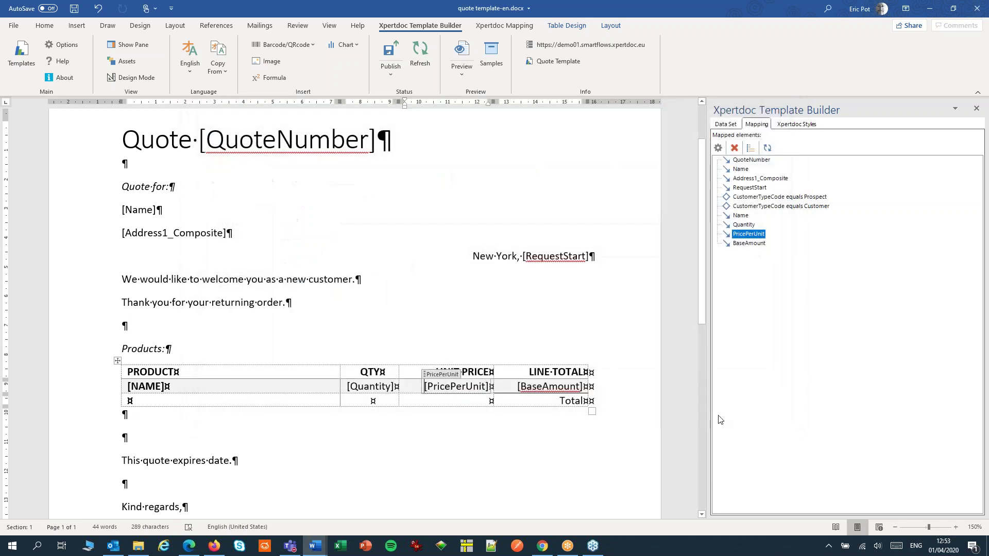
pyautogui.click(550, 387)
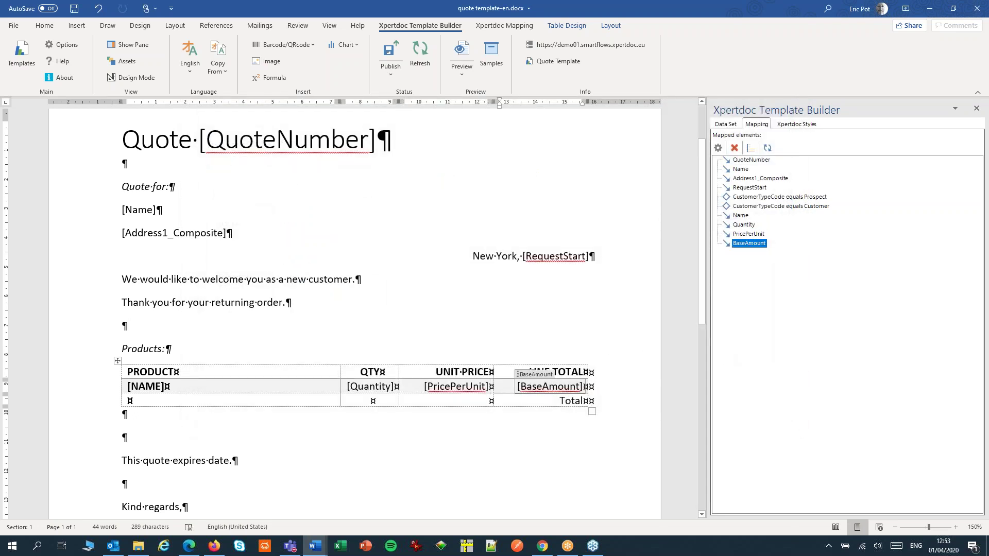
pyautogui.click(717, 147)
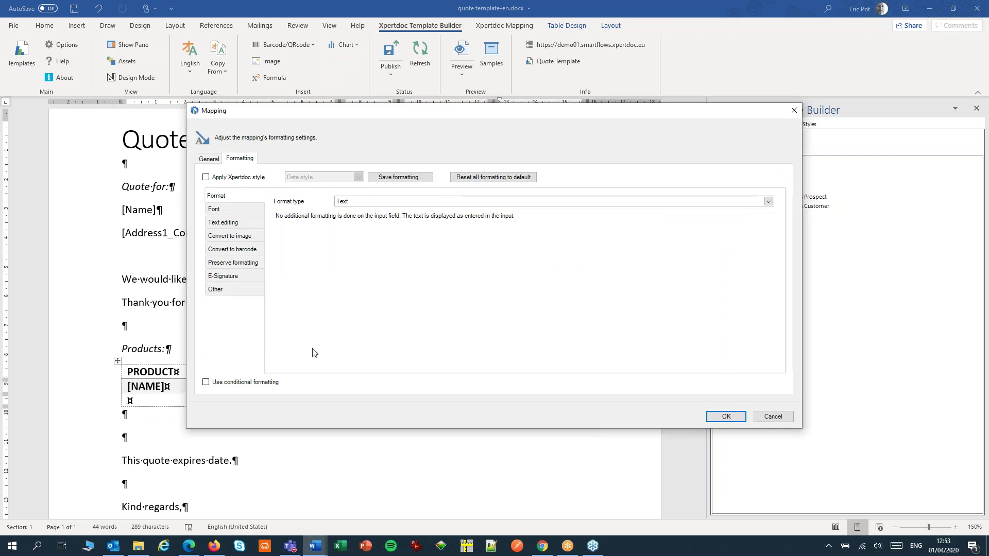
pyautogui.click(246, 177)
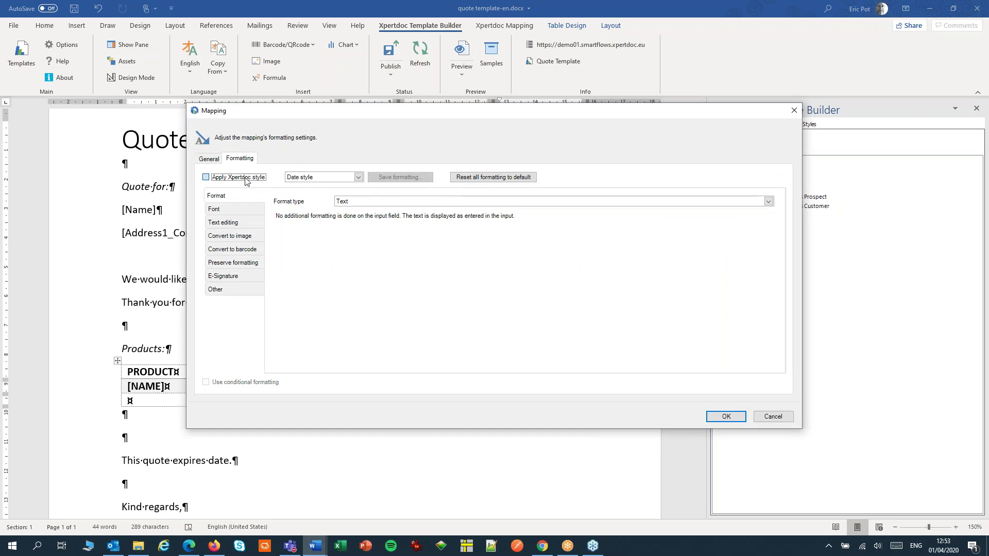
pyautogui.click(305, 177)
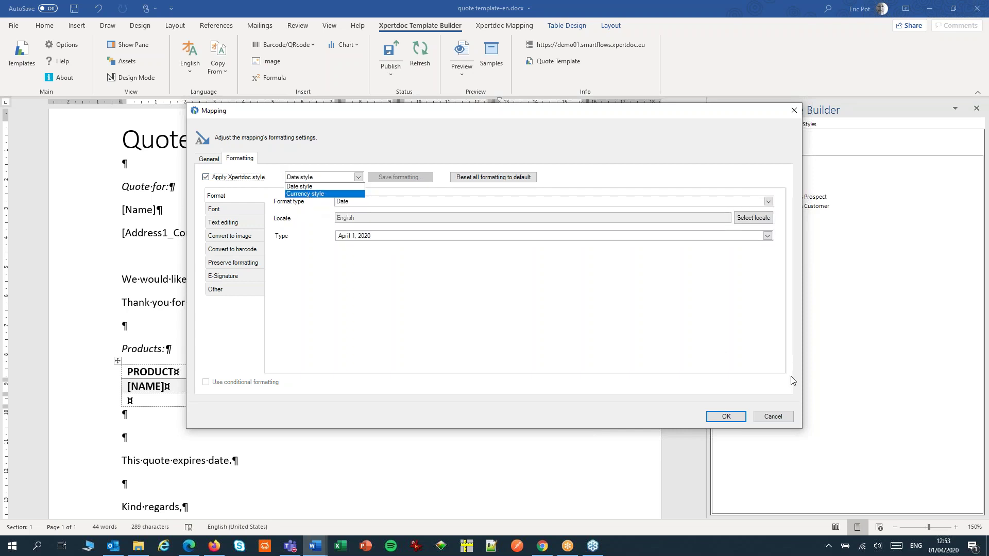
pyautogui.click(739, 403)
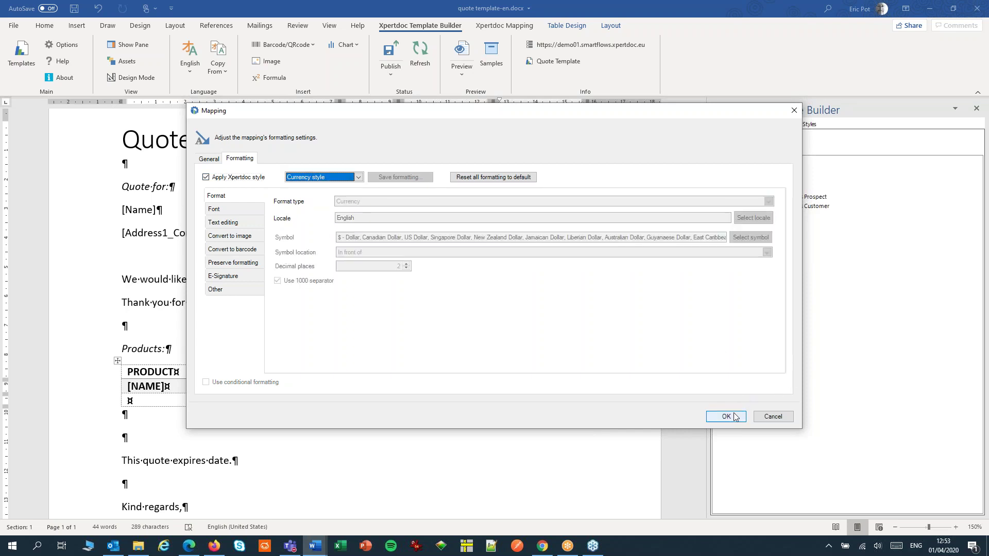
pyautogui.click(726, 416)
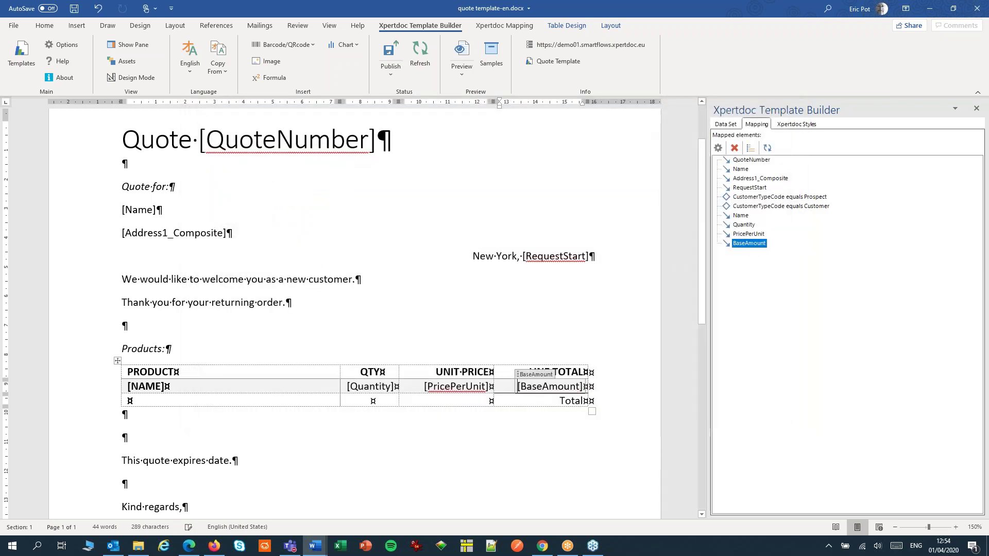
pyautogui.scroll(-3, 520, 277)
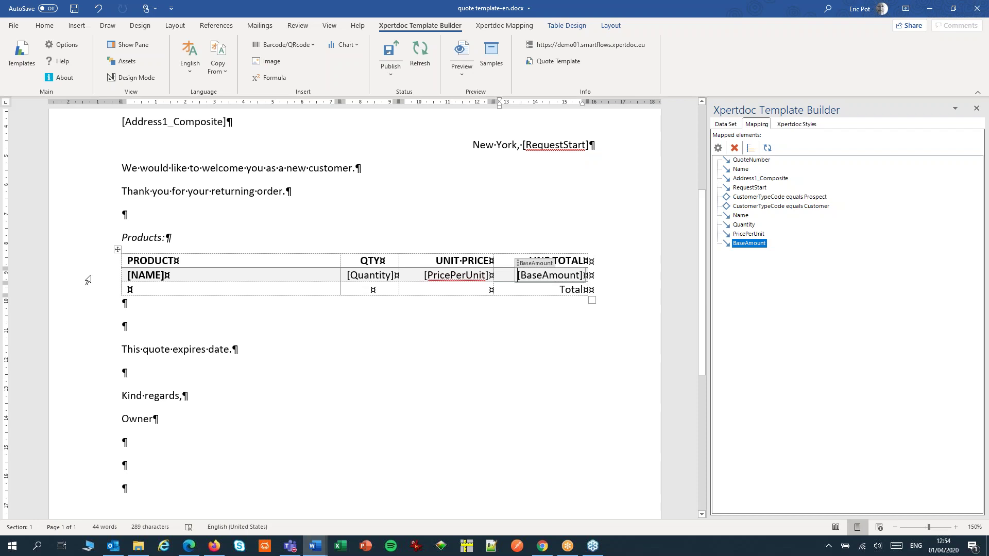
# - Wrap the [NAME] product row in a loop over quotedetail and check the mapped elements
pyautogui.click(88, 279)
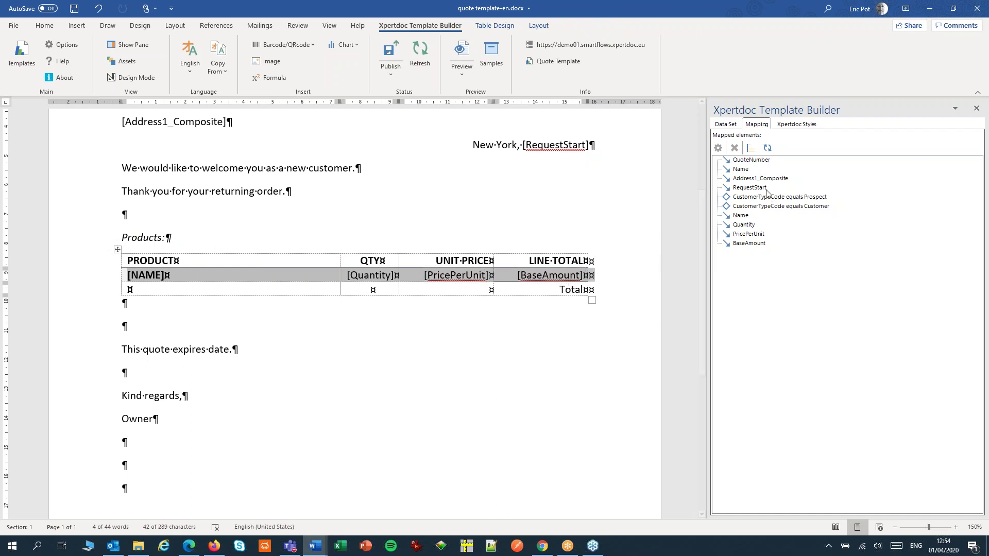
pyautogui.click(726, 124)
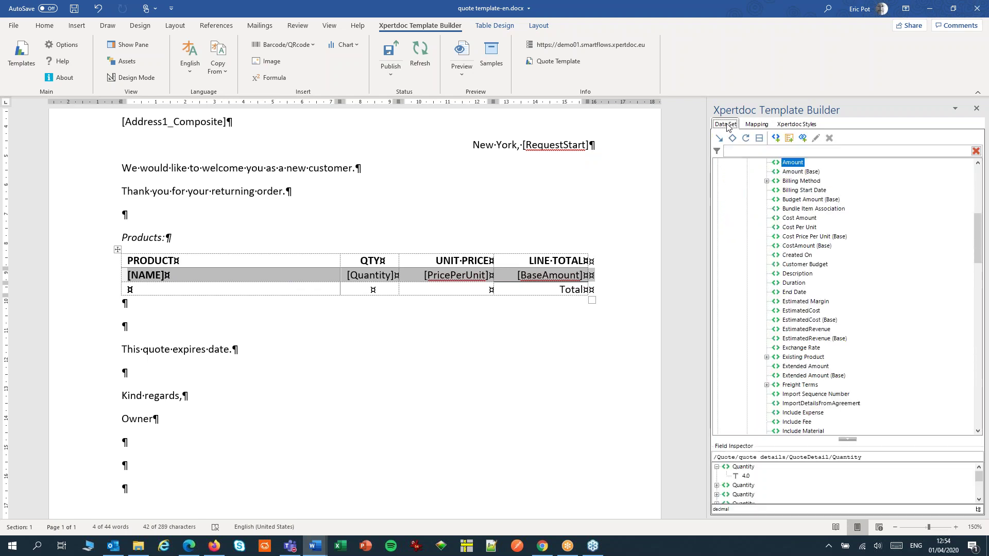
pyautogui.moveTo(980, 244); pyautogui.dragTo(980, 218)
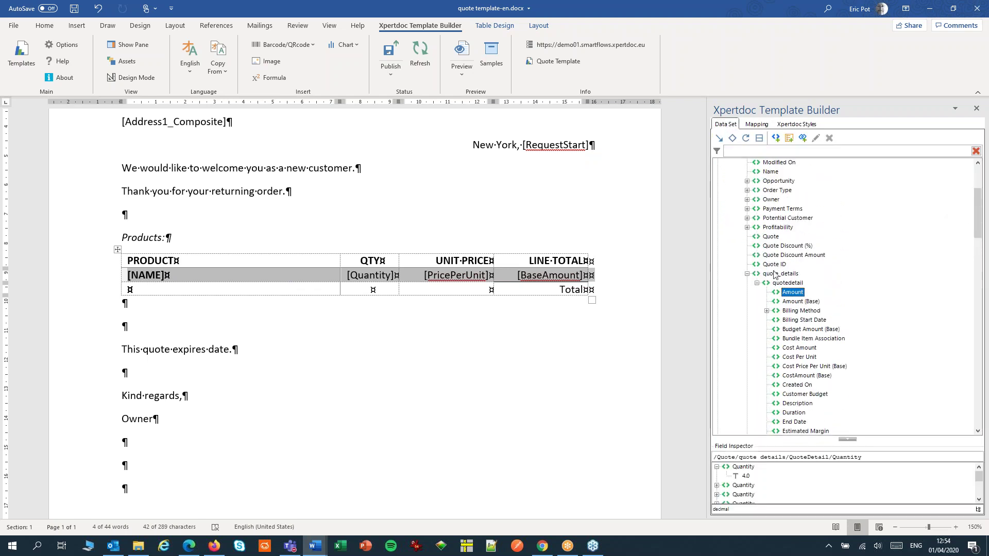
pyautogui.click(793, 286)
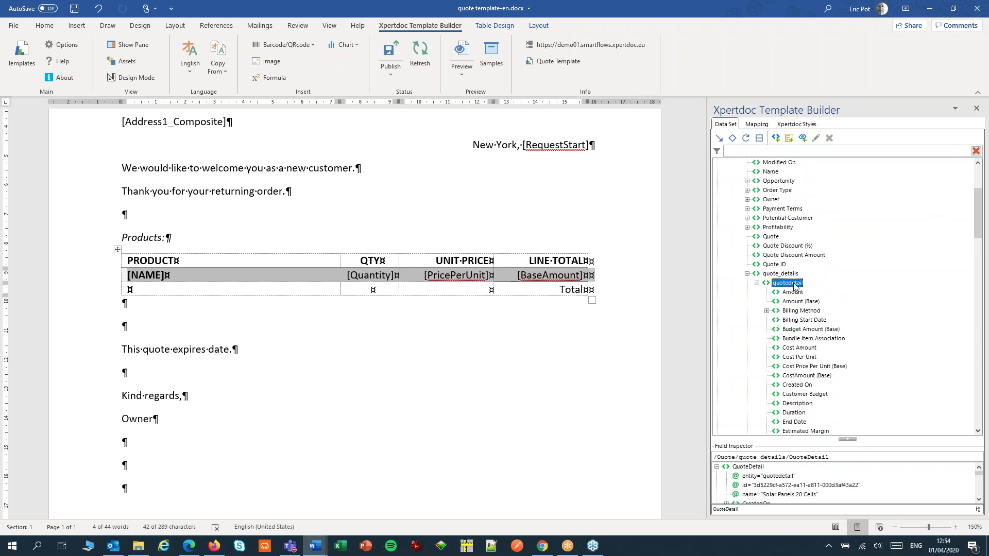
pyautogui.click(746, 138)
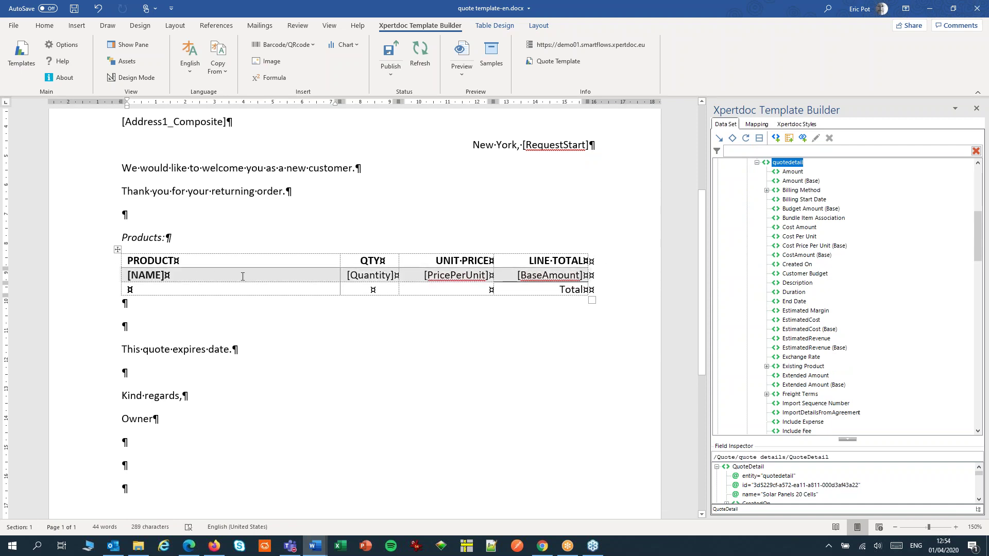
pyautogui.click(165, 275)
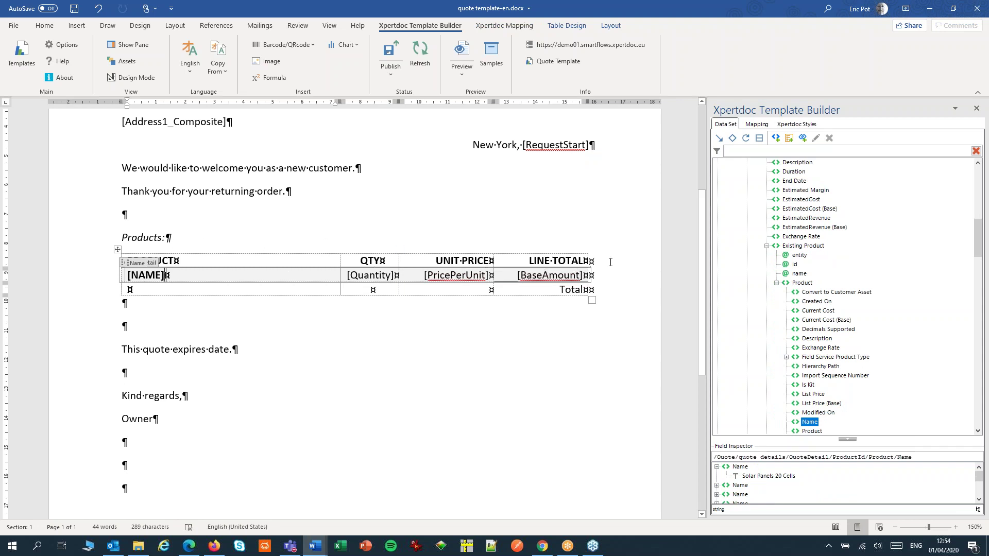
pyautogui.click(755, 125)
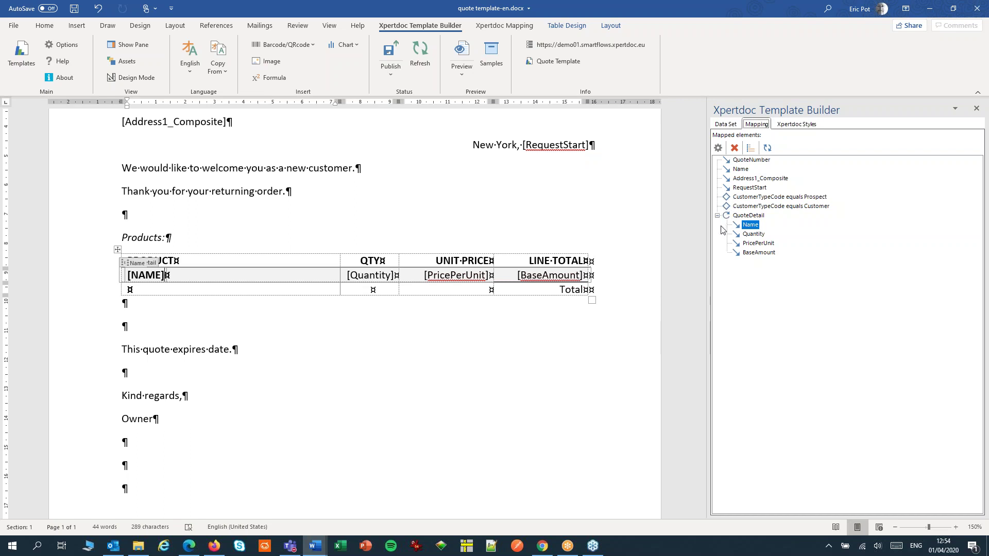
pyautogui.click(268, 324)
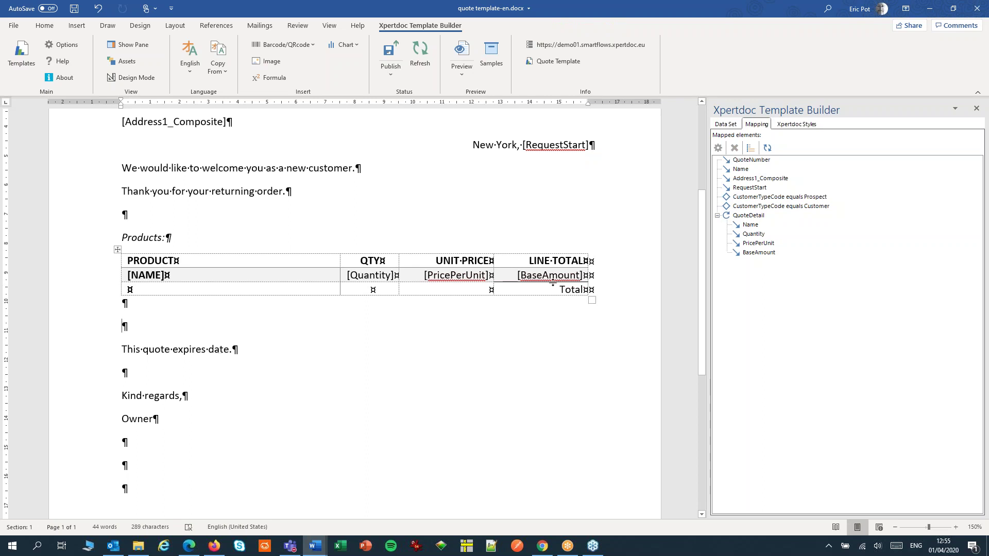
# - Replace the word Total with a formula field using the sum function
pyautogui.doubleClick(571, 289)
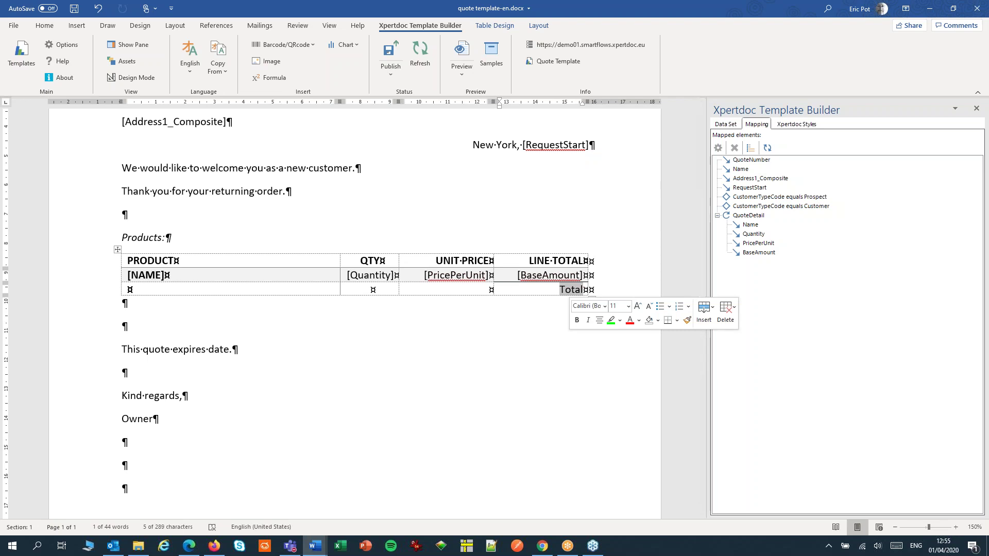
pyautogui.click(275, 78)
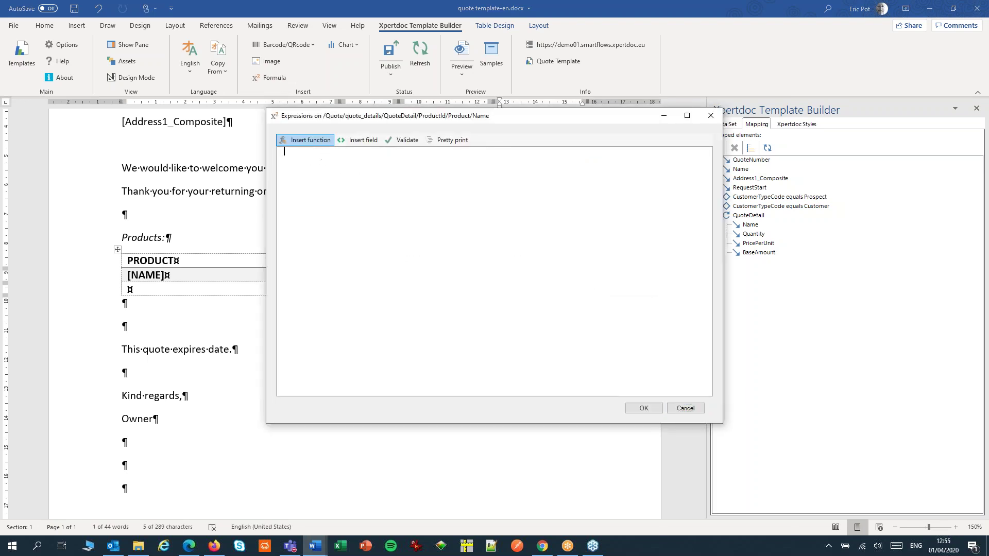
pyautogui.click(304, 140)
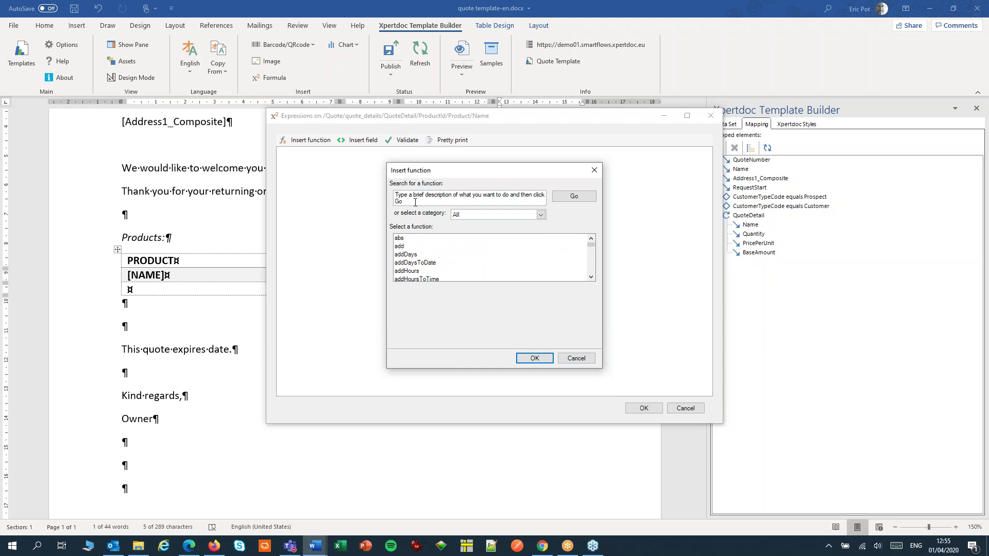
pyautogui.click(396, 195)
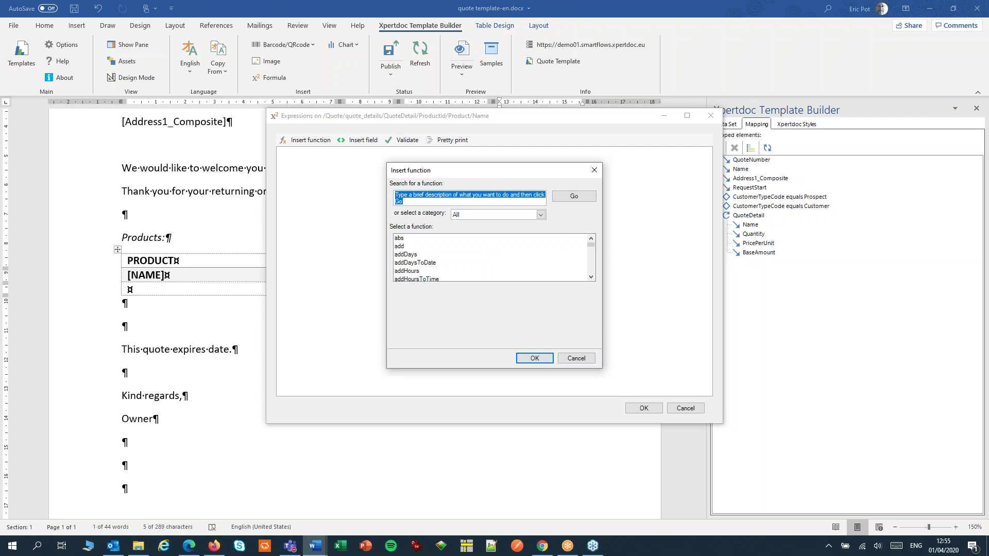
pyautogui.write('sum')
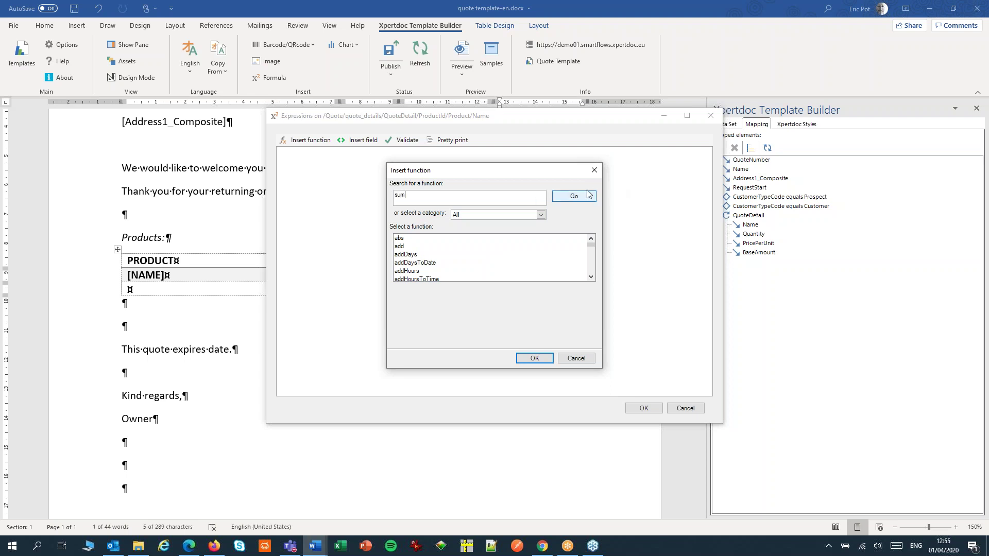
pyautogui.click(572, 196)
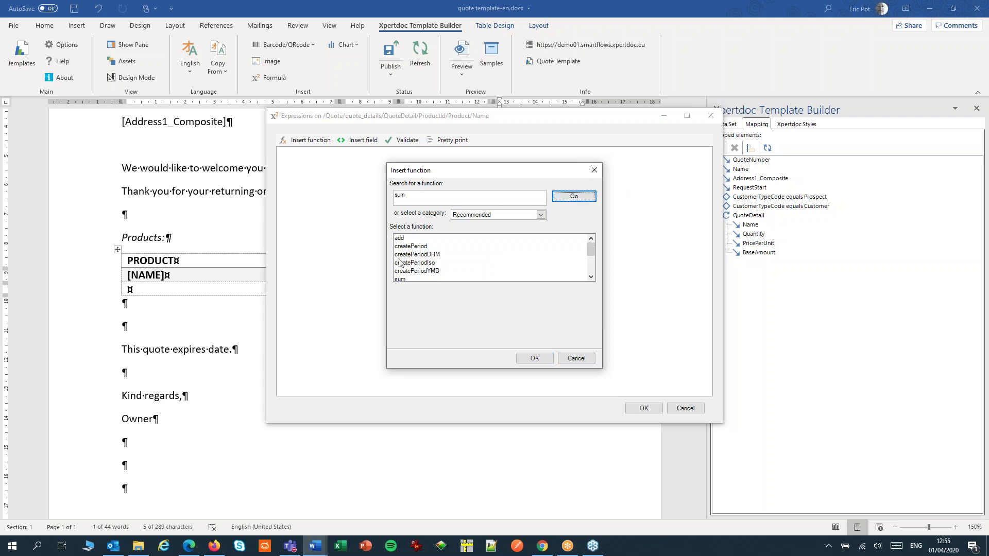
pyautogui.click(404, 279)
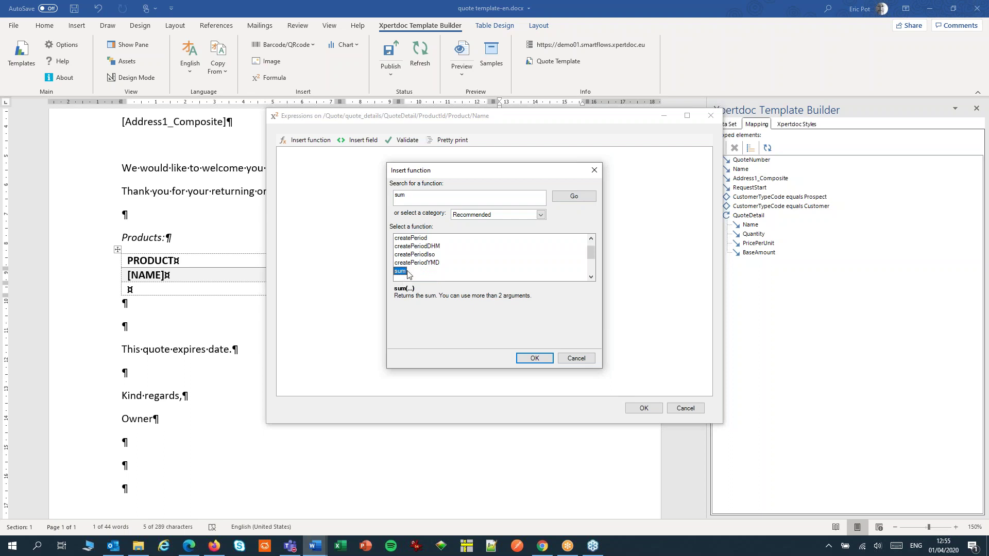
pyautogui.click(534, 358)
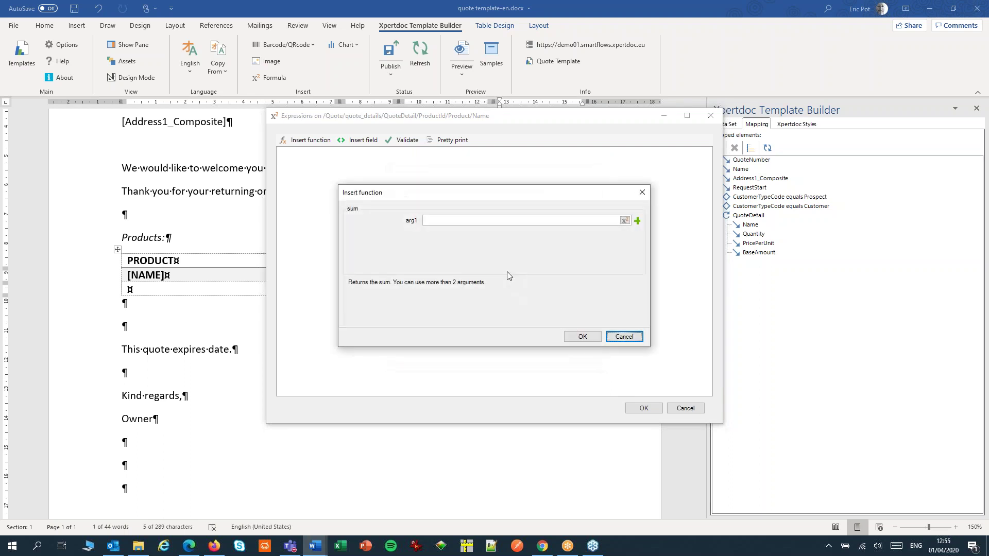
# - Set sum's argument to the quote details' BaseAmount field and confirm the formula
pyautogui.click(625, 221)
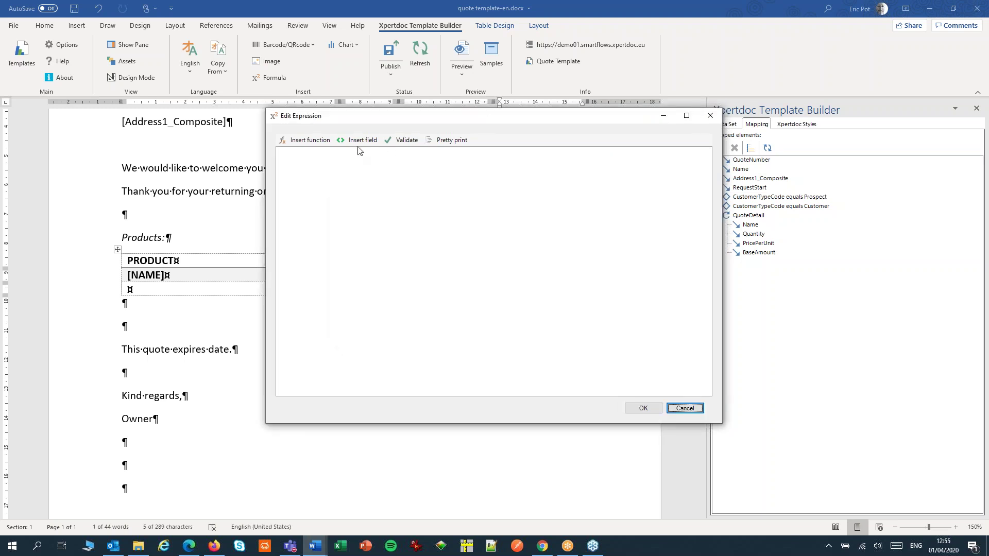
pyautogui.click(359, 140)
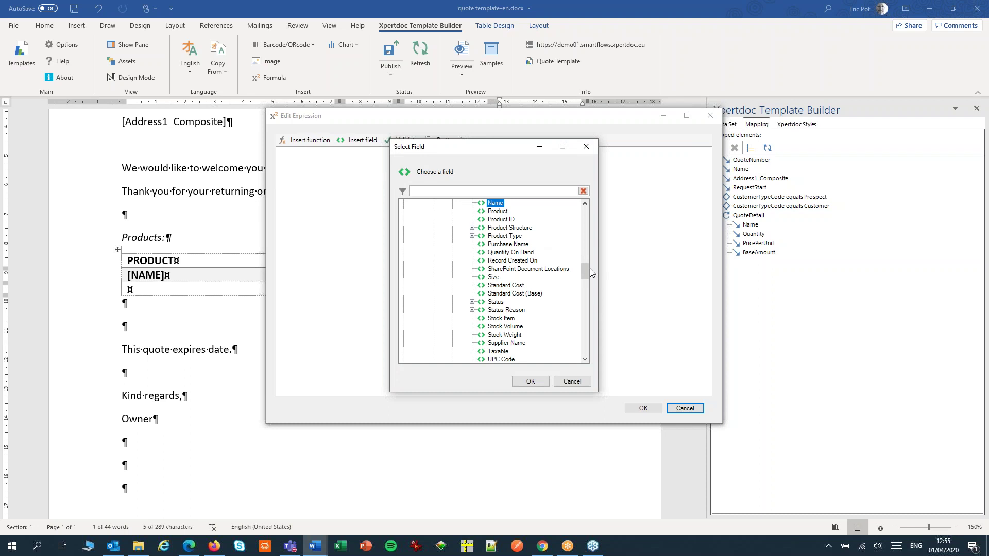
pyautogui.moveTo(584, 270)
pyautogui.mouseDown()
pyautogui.moveTo(584, 242)
pyautogui.moveTo(583, 255)
pyautogui.mouseUp()
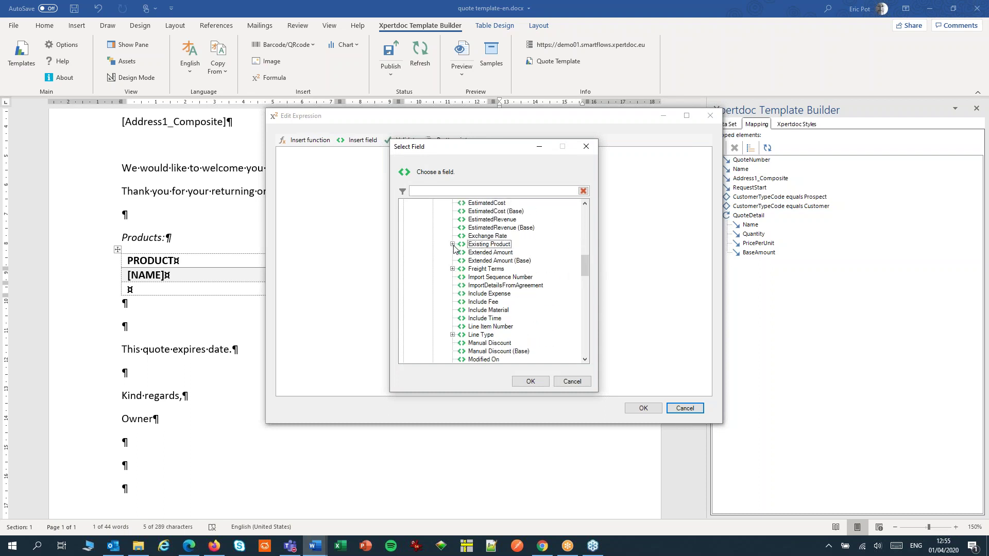
pyautogui.moveTo(585, 265); pyautogui.dragTo(584, 242)
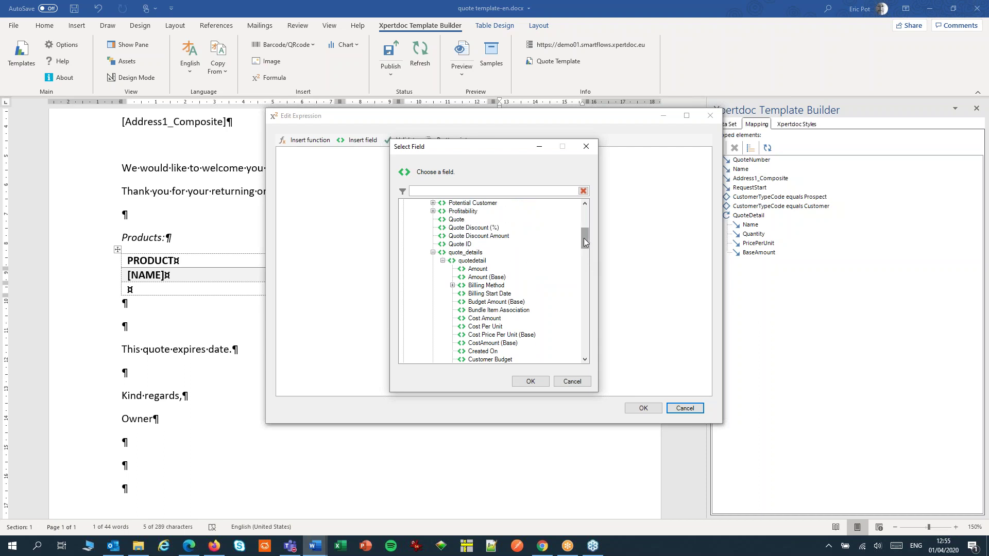
pyautogui.click(477, 268)
pyautogui.click(530, 382)
pyautogui.click(638, 408)
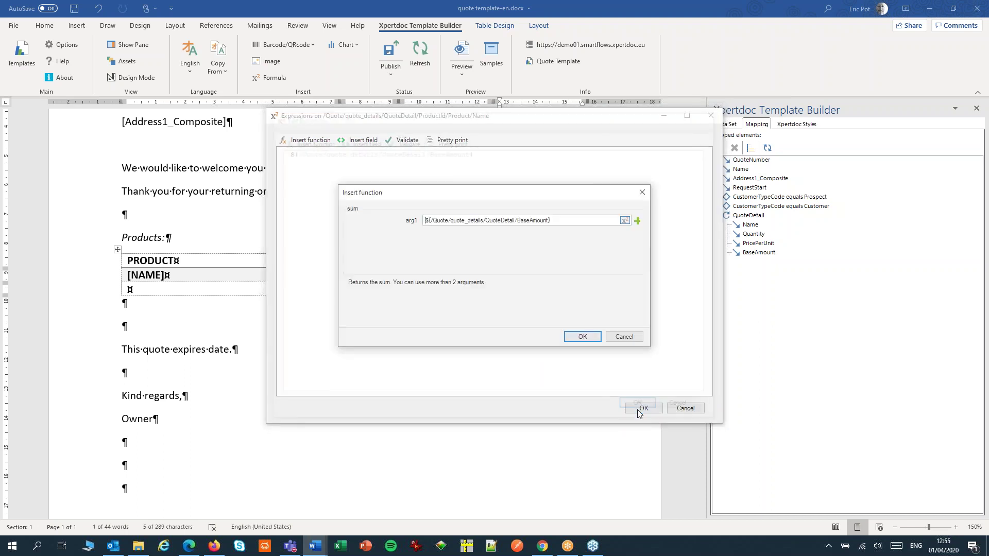
pyautogui.click(587, 338)
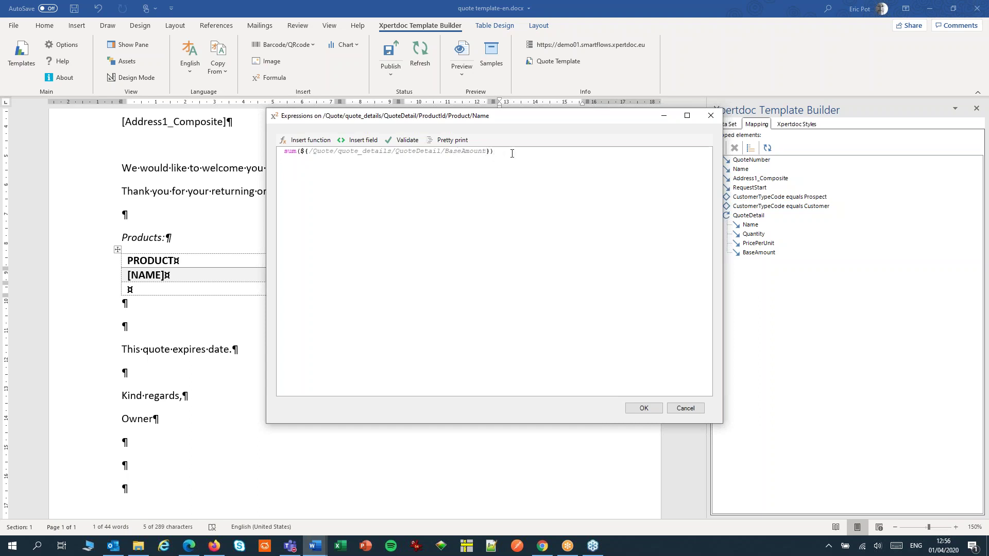
pyautogui.click(644, 409)
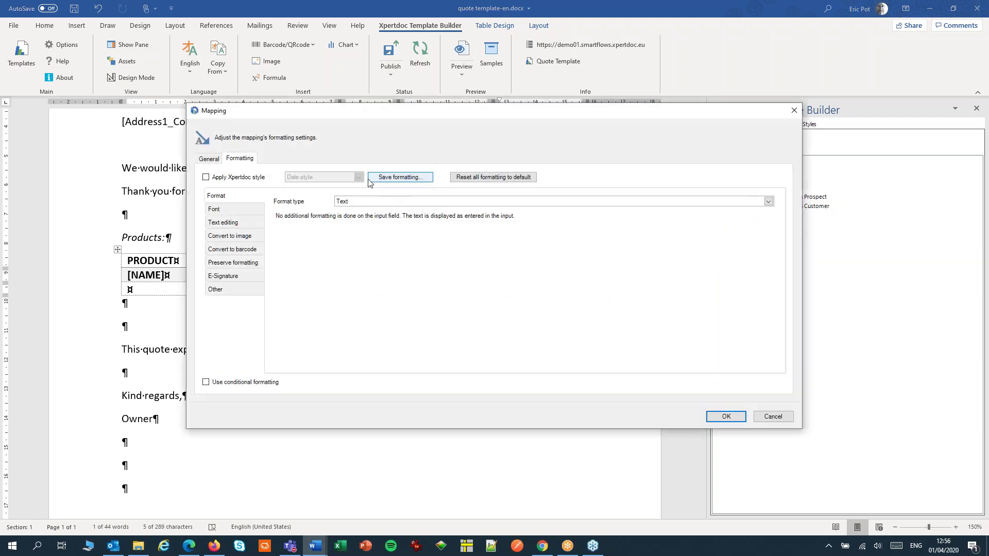
# - Apply the Xpertdoc Currency style to the summed total formula field
pyautogui.click(228, 178)
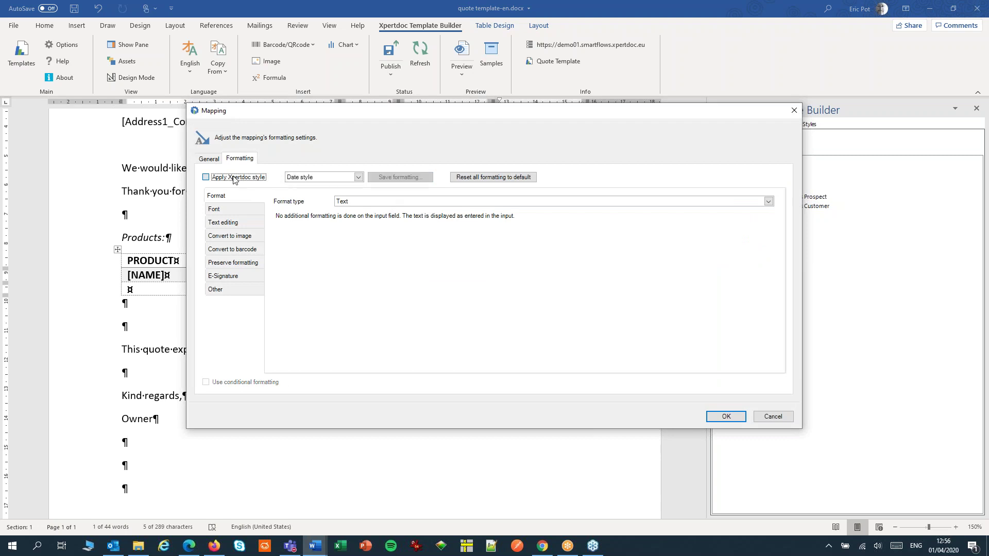
pyautogui.click(319, 177)
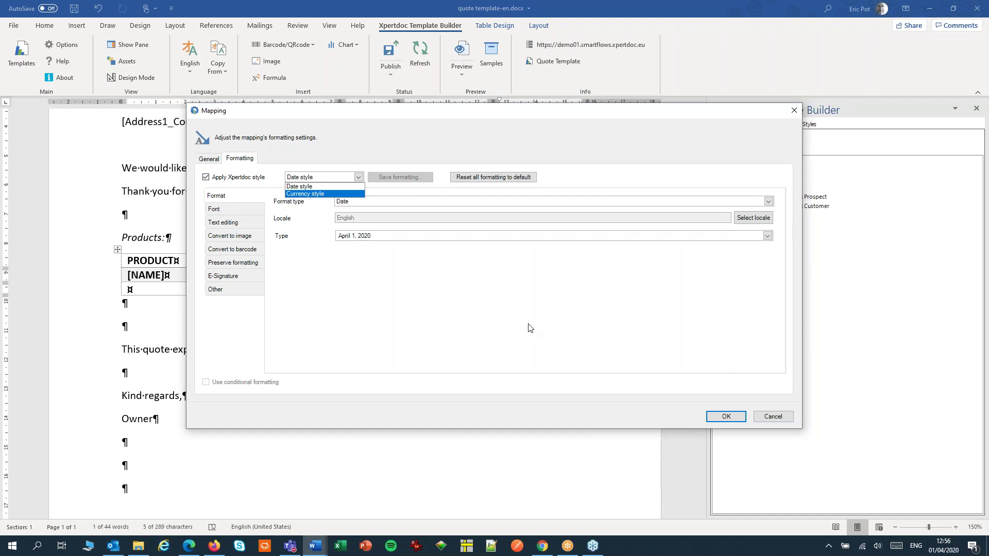
pyautogui.press('Return')
pyautogui.click(725, 415)
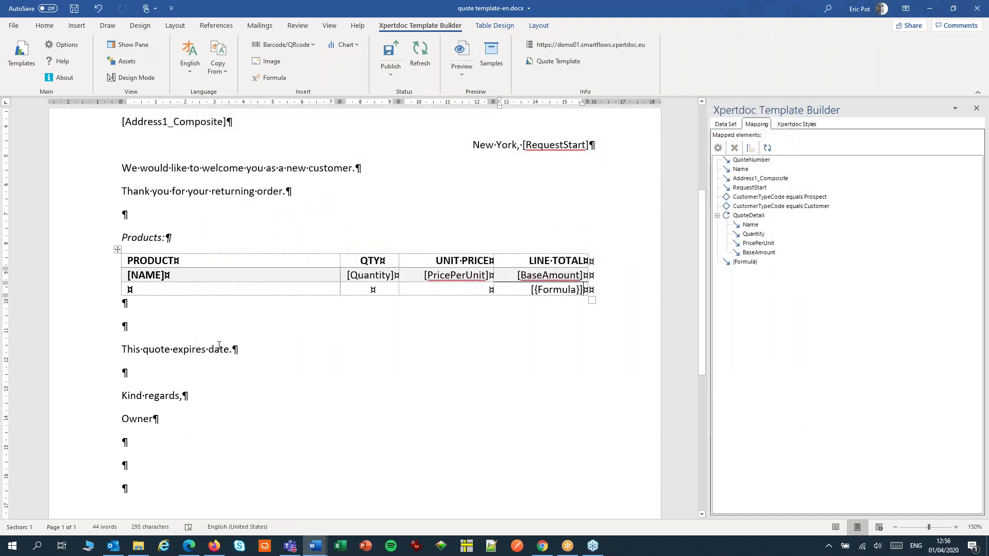
# - Replace 'date' in the expiry sentence with the Effective From field
pyautogui.doubleClick(219, 349)
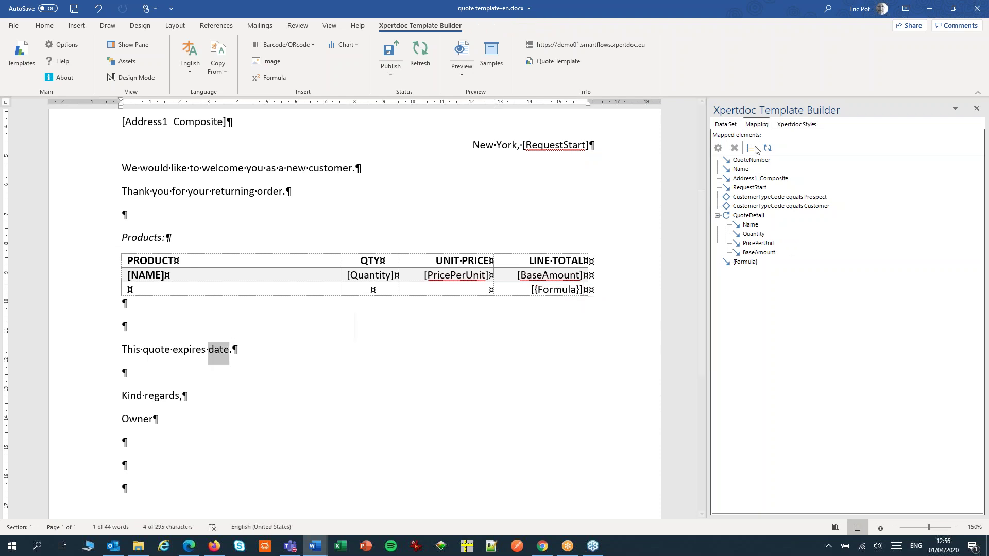
pyautogui.click(725, 124)
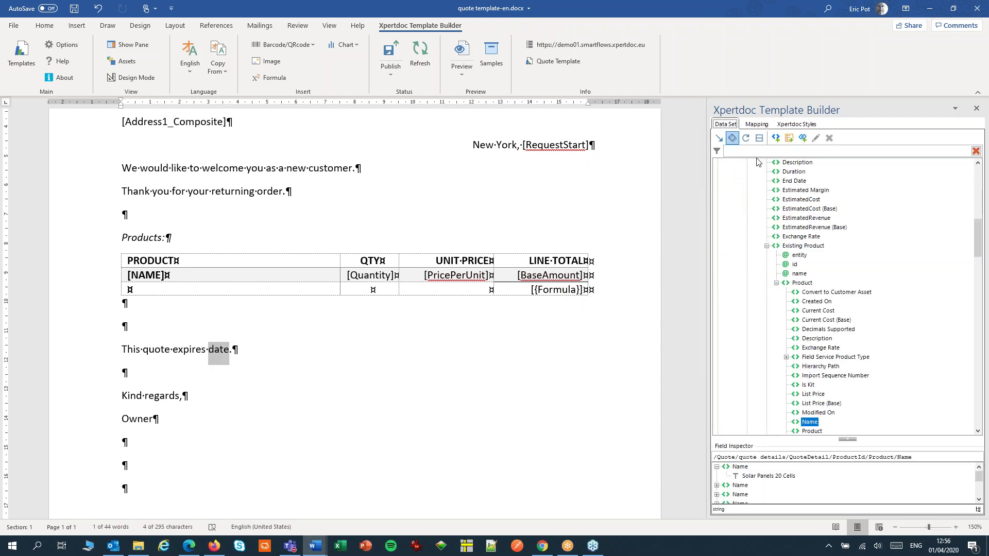
pyautogui.click(766, 246)
pyautogui.moveTo(977, 260); pyautogui.dragTo(977, 229)
pyautogui.scroll(6, 803, 216)
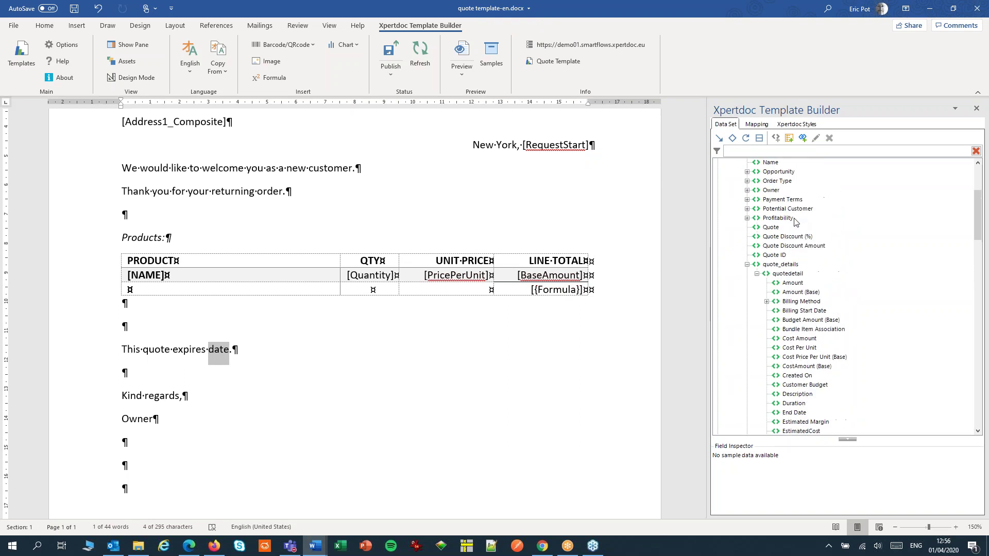
pyautogui.scroll(1, 795, 220)
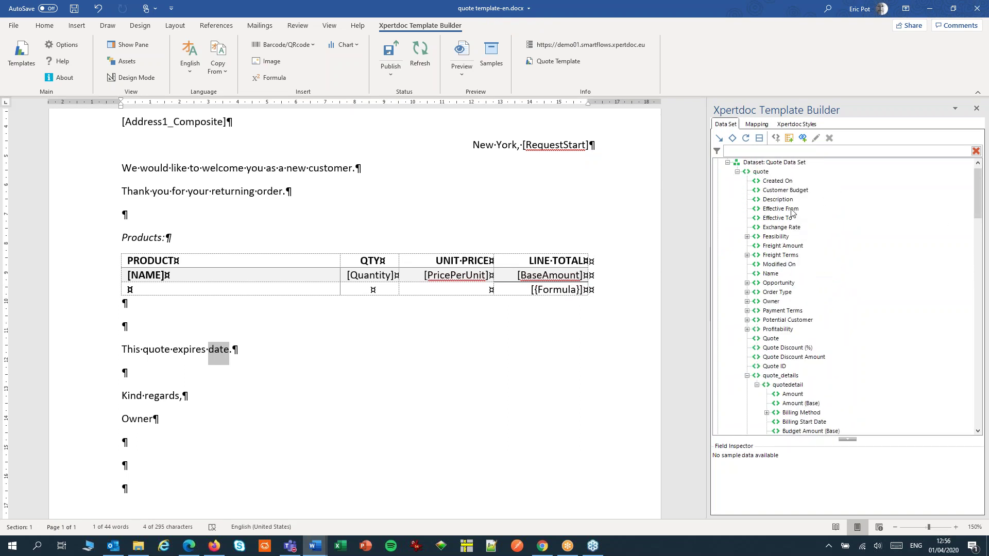
pyautogui.doubleClick(781, 208)
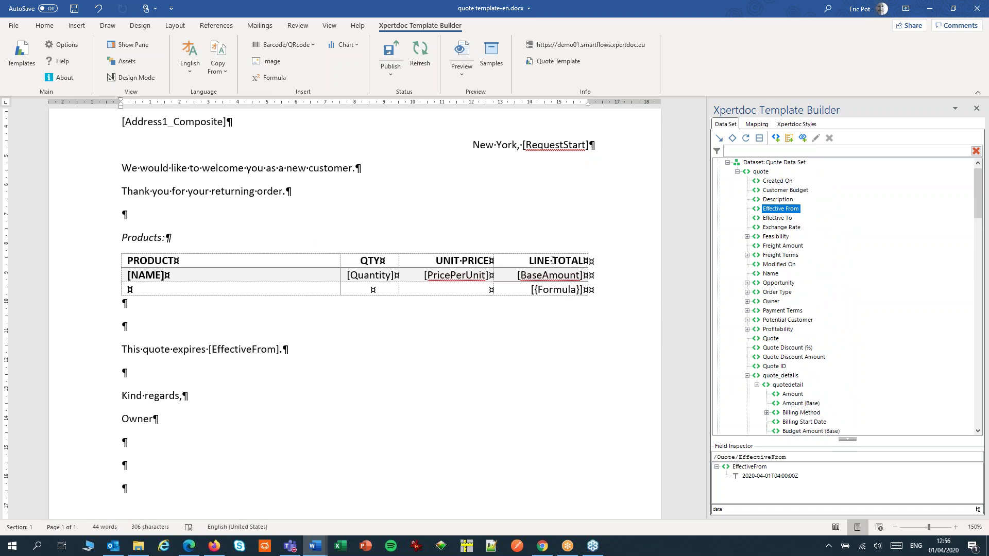
# - Assign the Date style to the new EffectiveFrom field
pyautogui.click(249, 345)
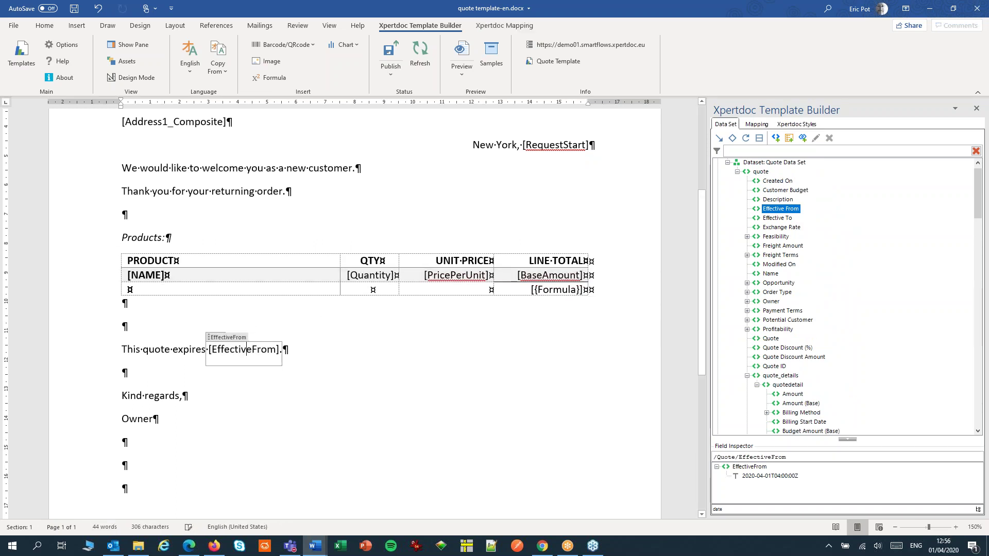
pyautogui.rightClick(247, 346)
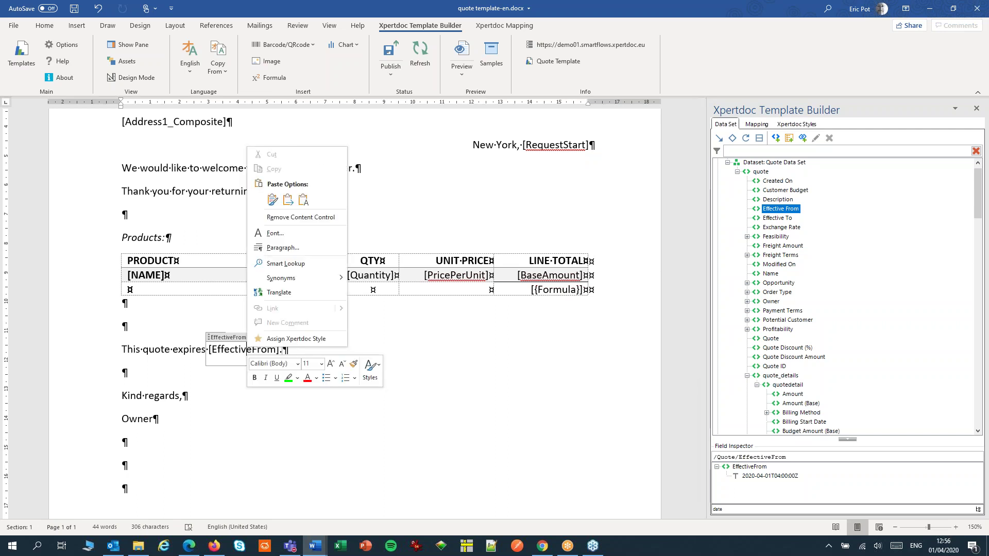
pyautogui.click(276, 340)
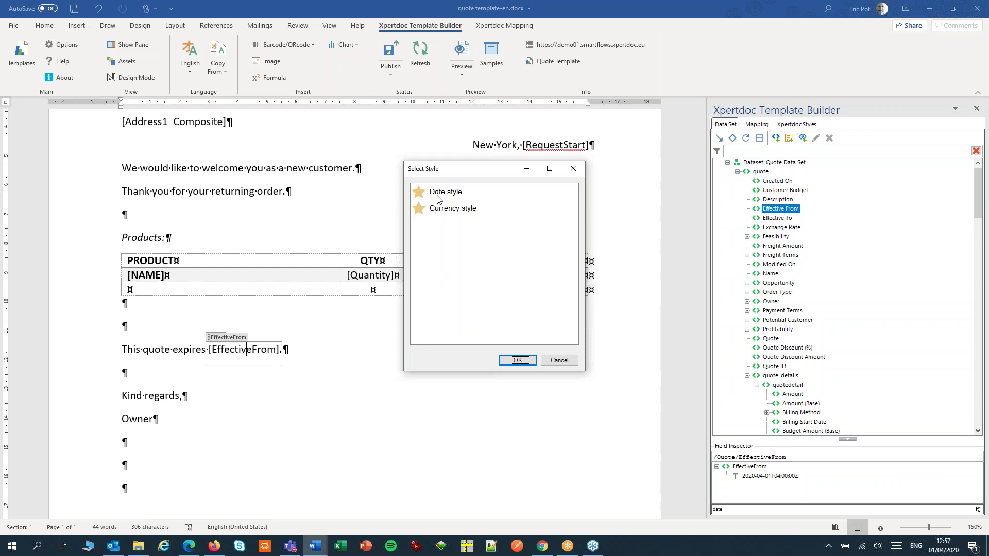
pyautogui.click(439, 195)
pyautogui.click(528, 359)
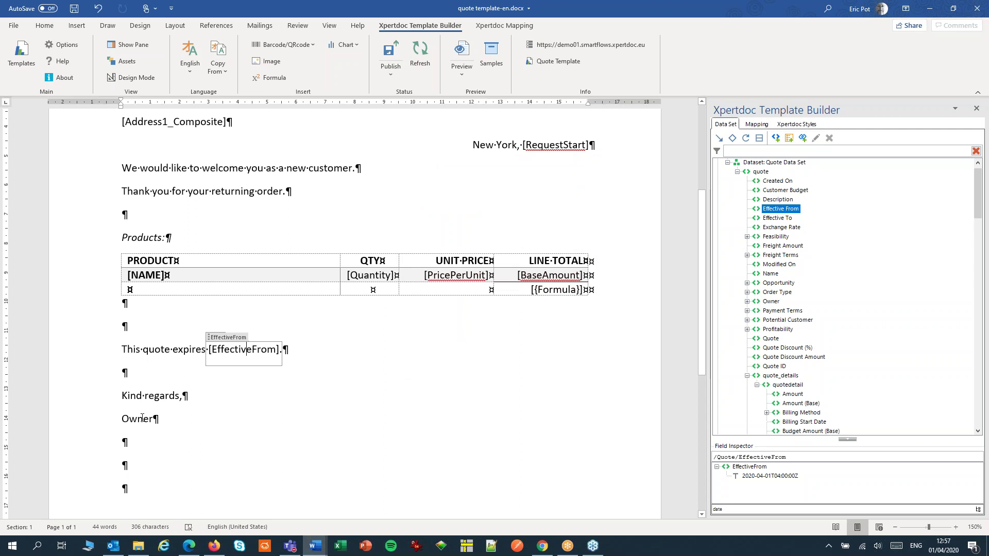
pyautogui.doubleClick(142, 418)
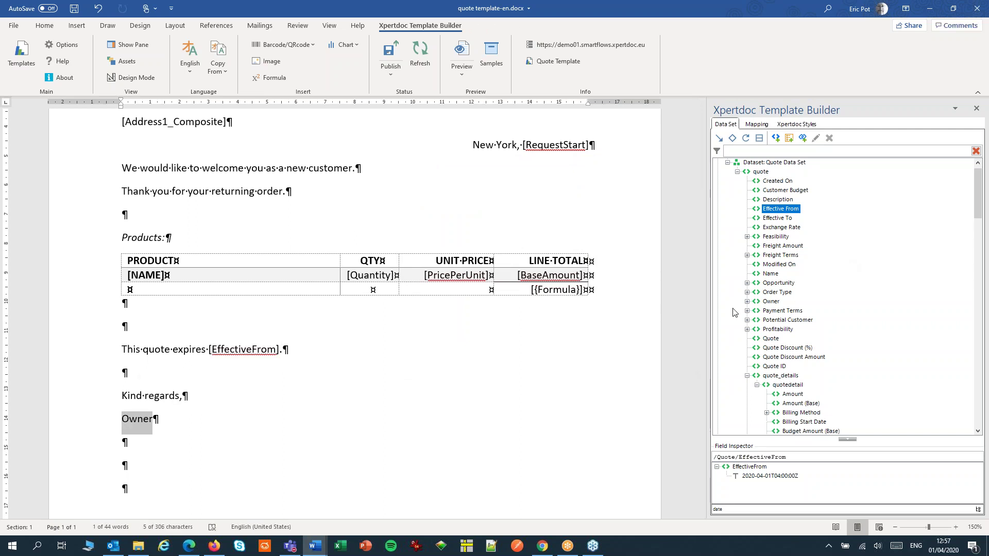
pyautogui.click(747, 375)
pyautogui.scroll(-2, 859, 267)
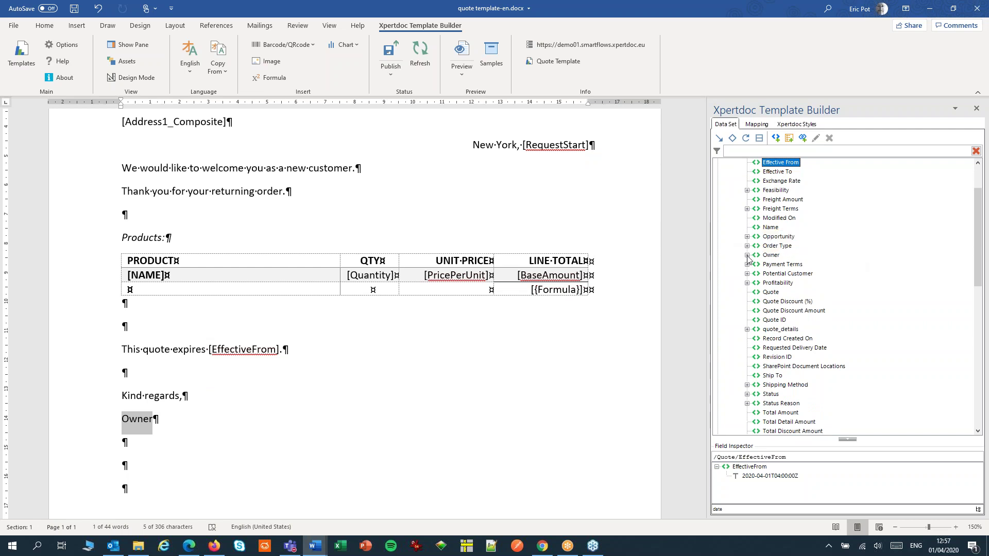
pyautogui.click(748, 255)
pyautogui.click(756, 292)
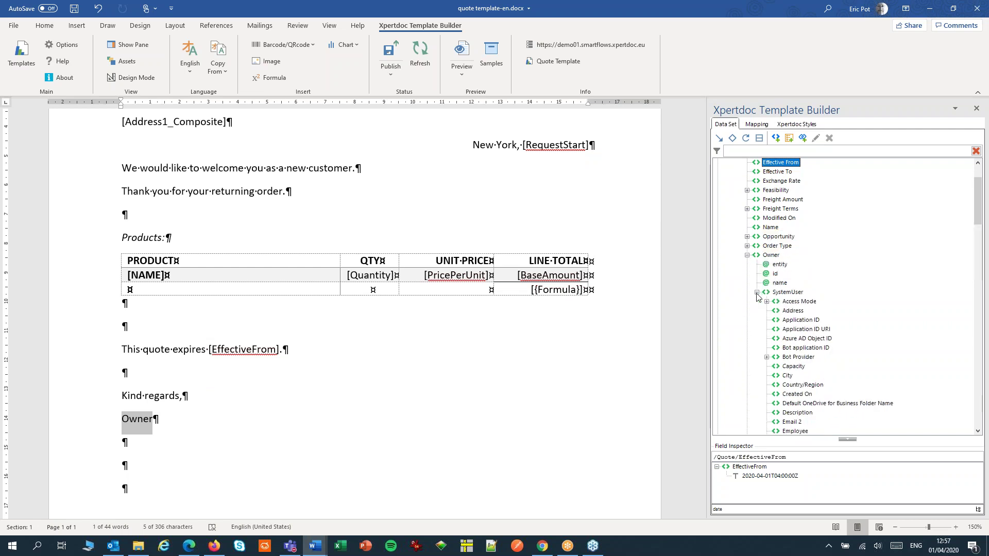
pyautogui.click(778, 265)
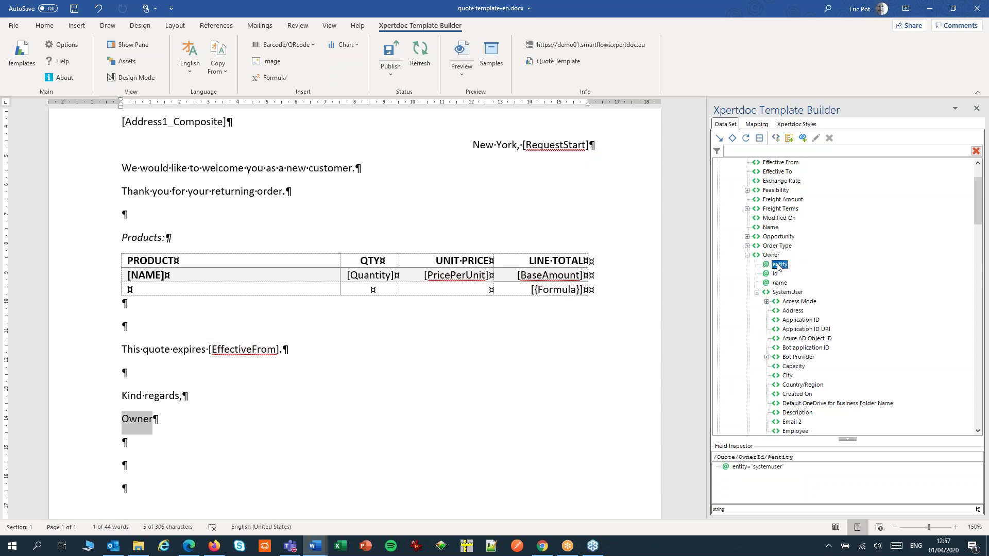
pyautogui.click(776, 276)
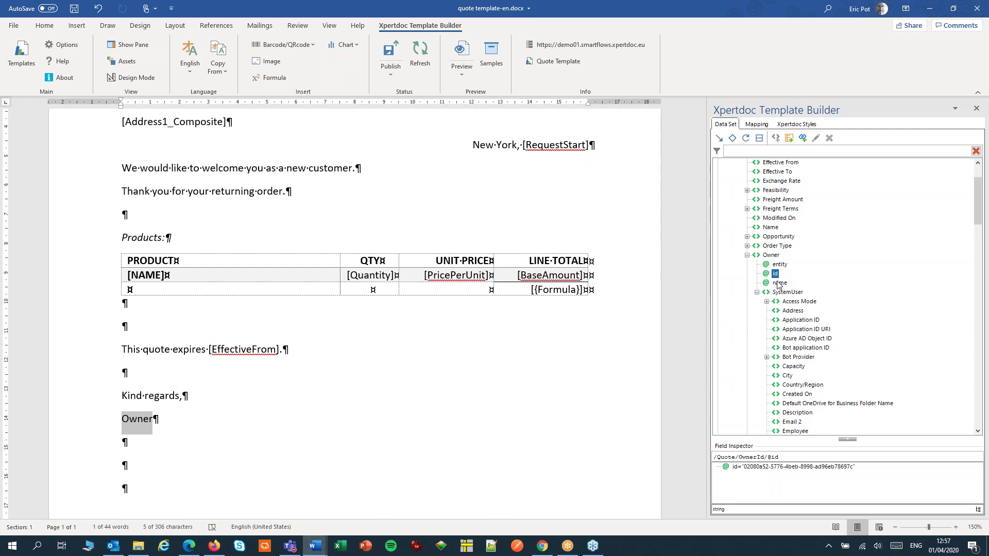
pyautogui.click(778, 283)
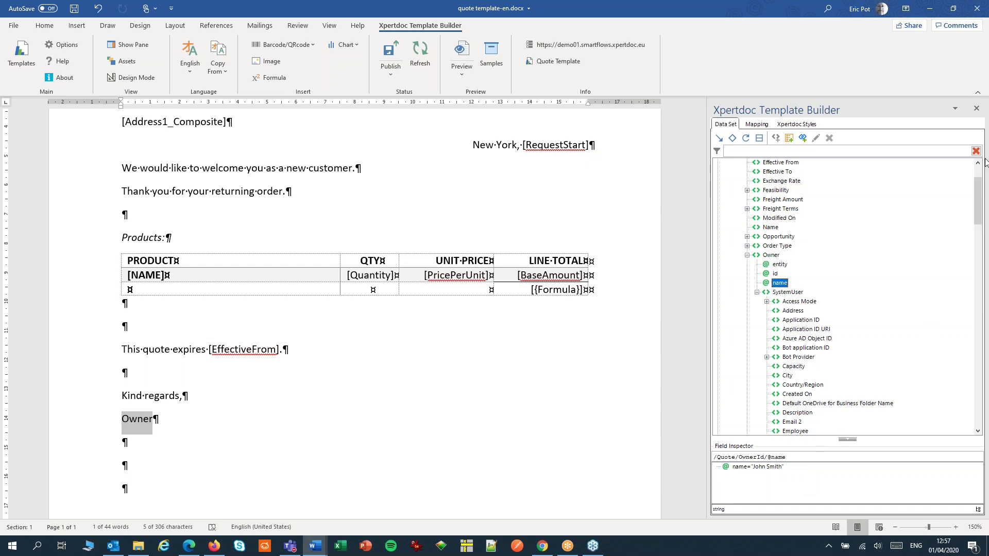
pyautogui.moveTo(977, 198); pyautogui.dragTo(977, 204)
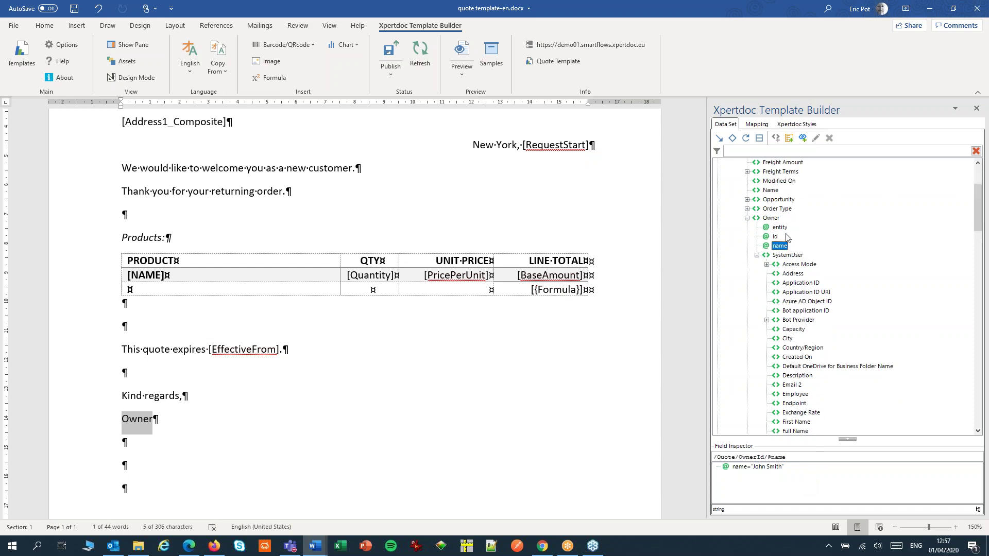
pyautogui.doubleClick(780, 246)
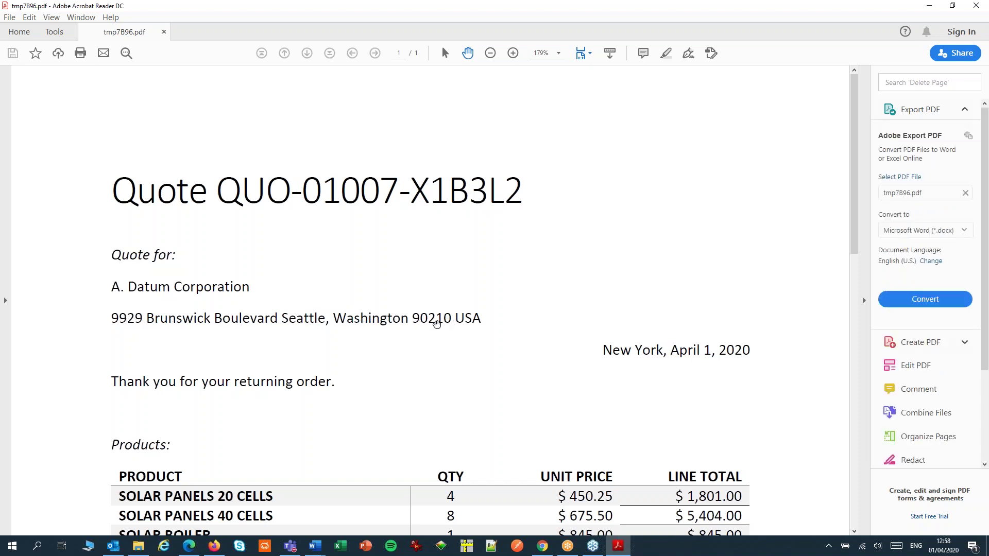
pyautogui.scroll(-3, 463, 289)
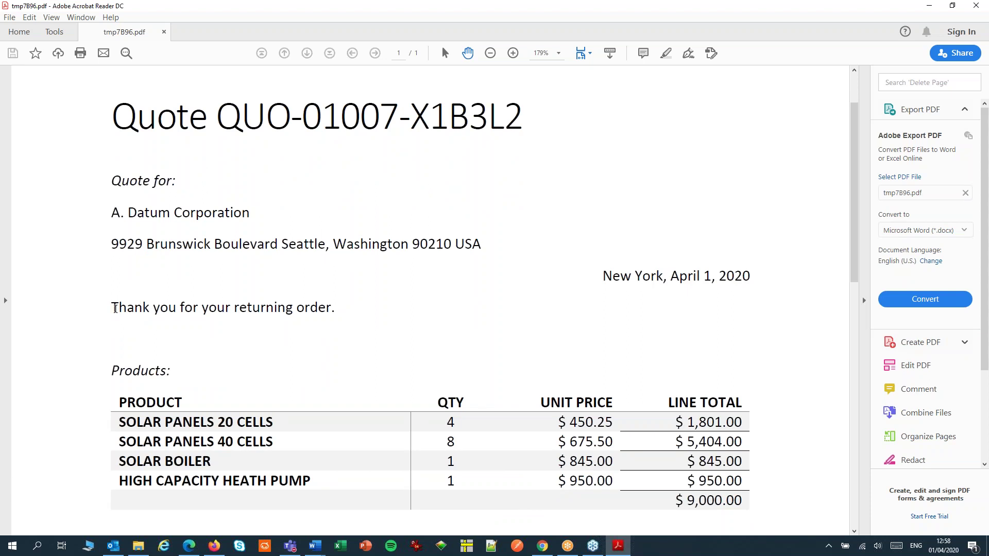
pyautogui.moveTo(113, 307); pyautogui.dragTo(347, 304)
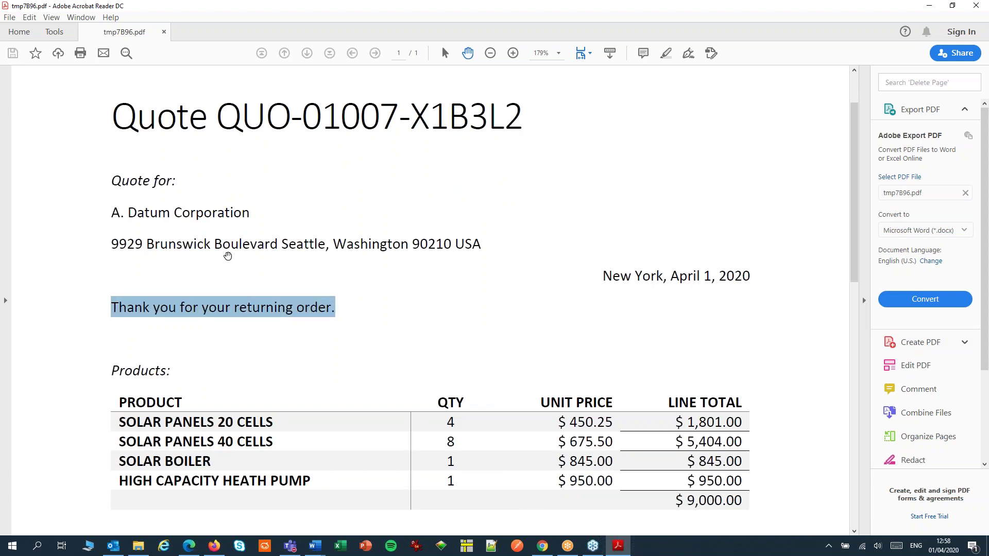
pyautogui.click(227, 256)
pyautogui.scroll(-4, 227, 256)
pyautogui.scroll(-1, 225, 257)
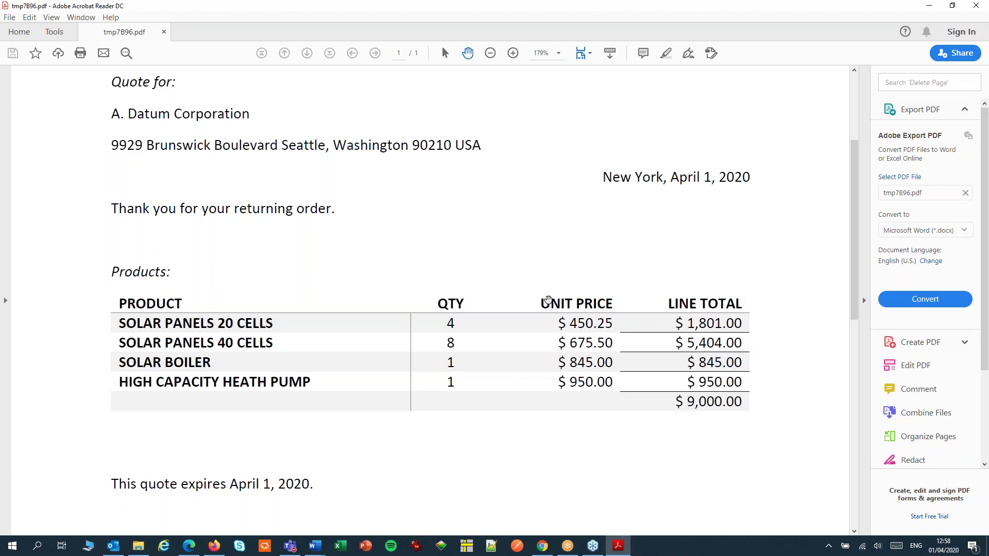
pyautogui.scroll(-3, 494, 275)
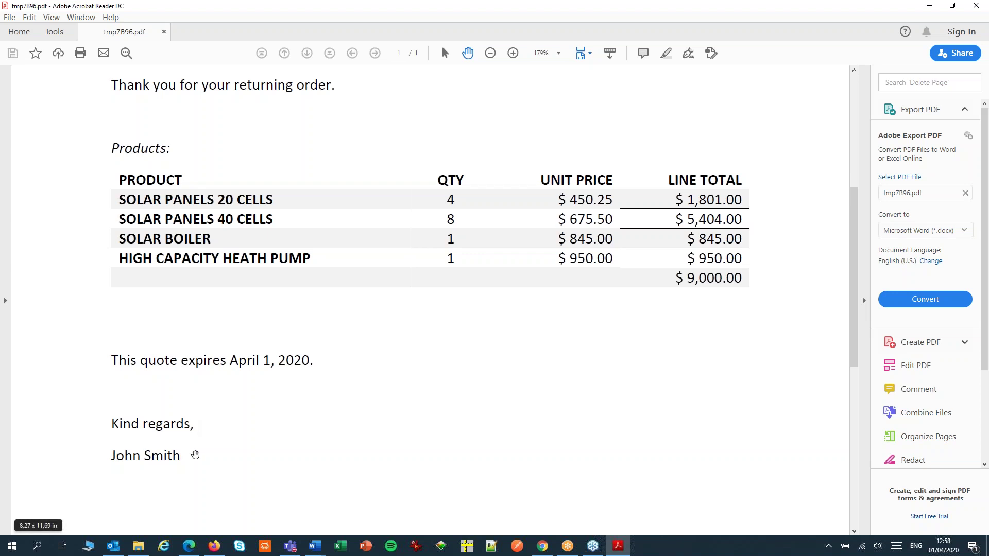
pyautogui.scroll(1, 195, 453)
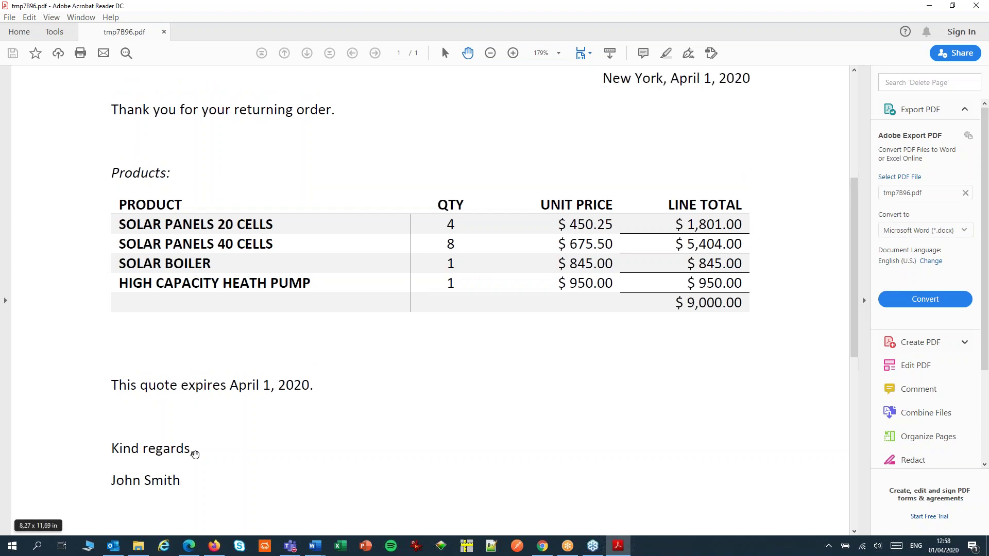
pyautogui.scroll(2, 196, 453)
pyautogui.scroll(3, 199, 423)
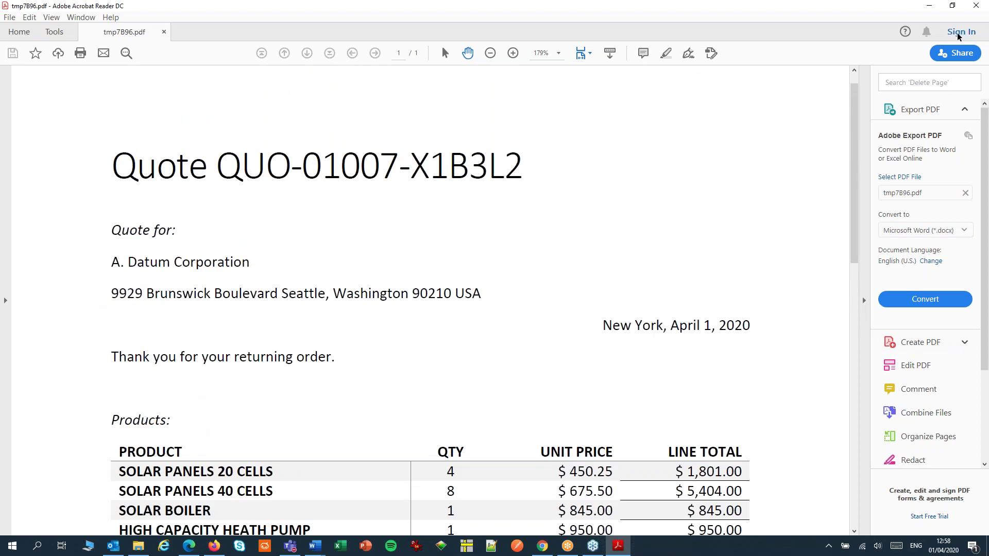
# - Set the Address1_Composite field mapping to preserve formatted text as Plain Text (*.txt)
pyautogui.click(977, 6)
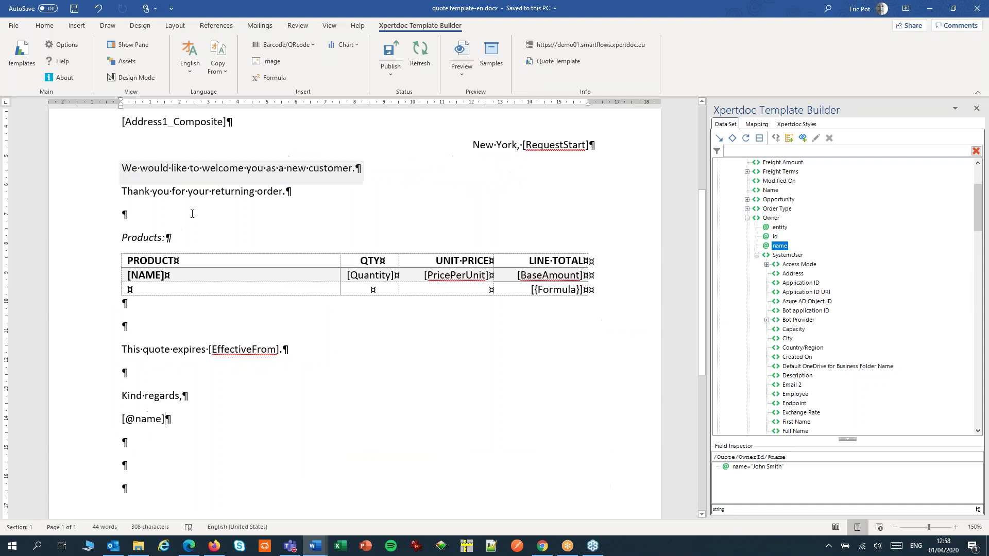
pyautogui.scroll(2, 159, 172)
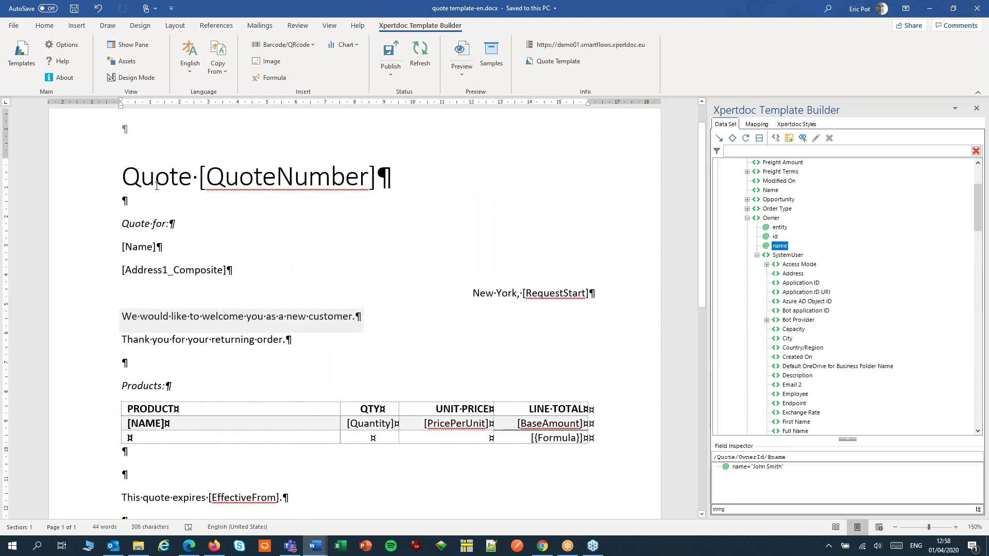
pyautogui.click(169, 272)
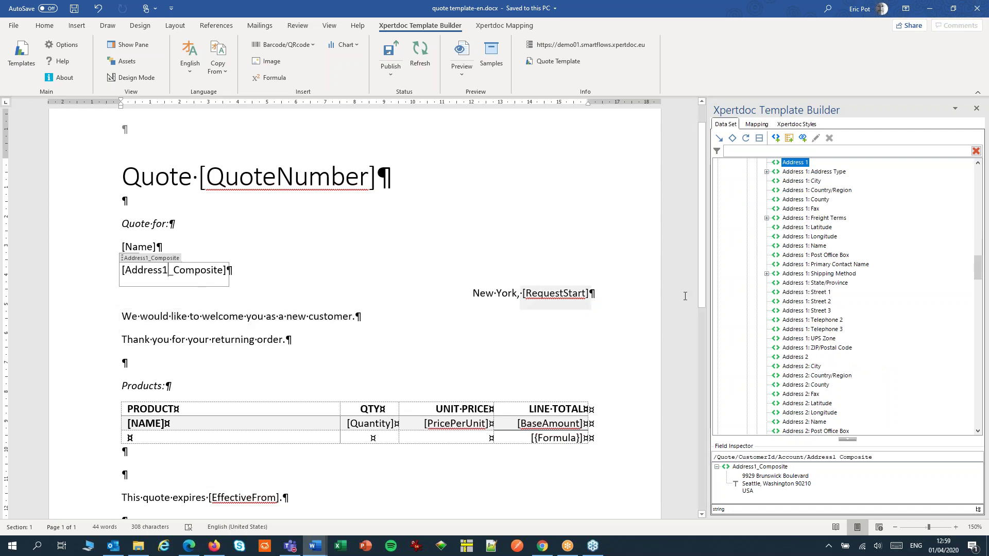
pyautogui.click(763, 128)
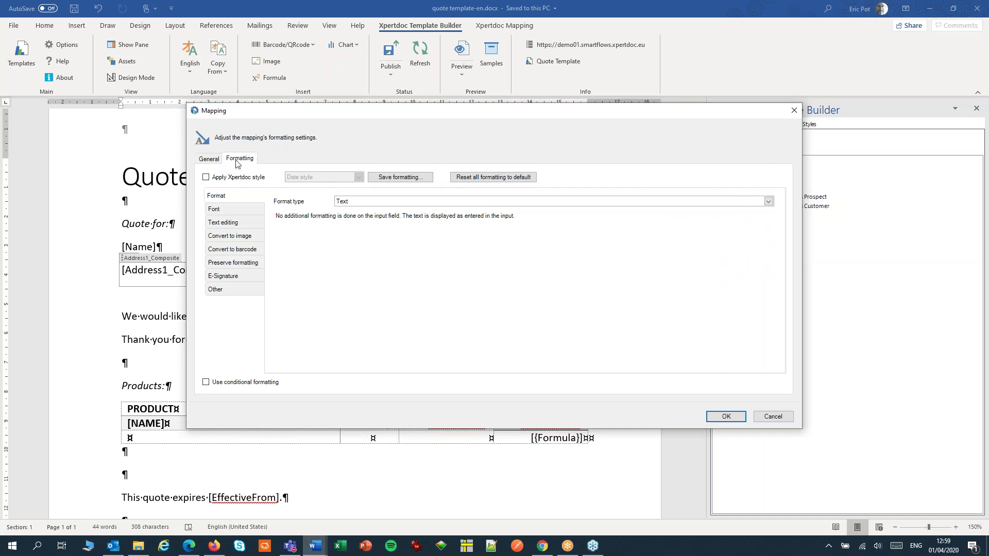
pyautogui.click(225, 265)
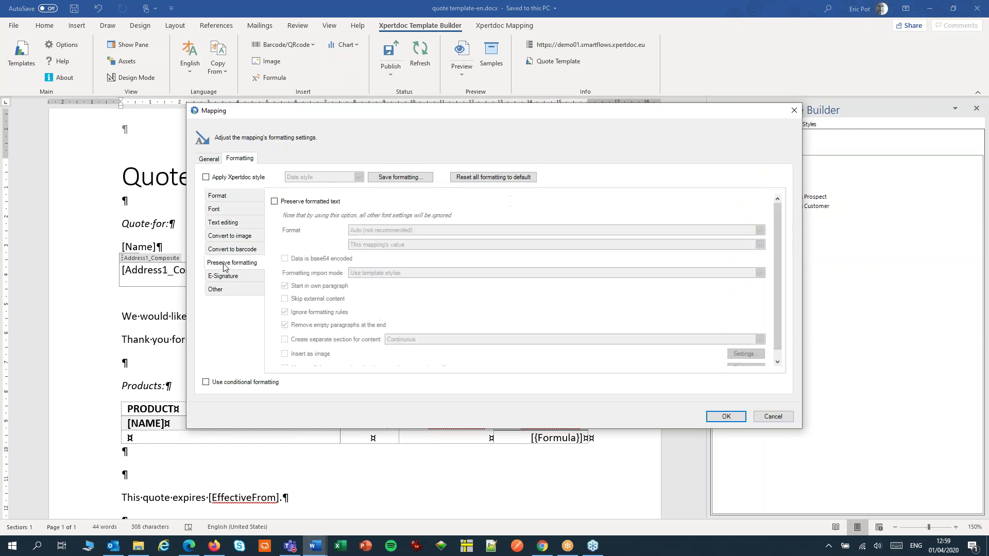
pyautogui.click(275, 202)
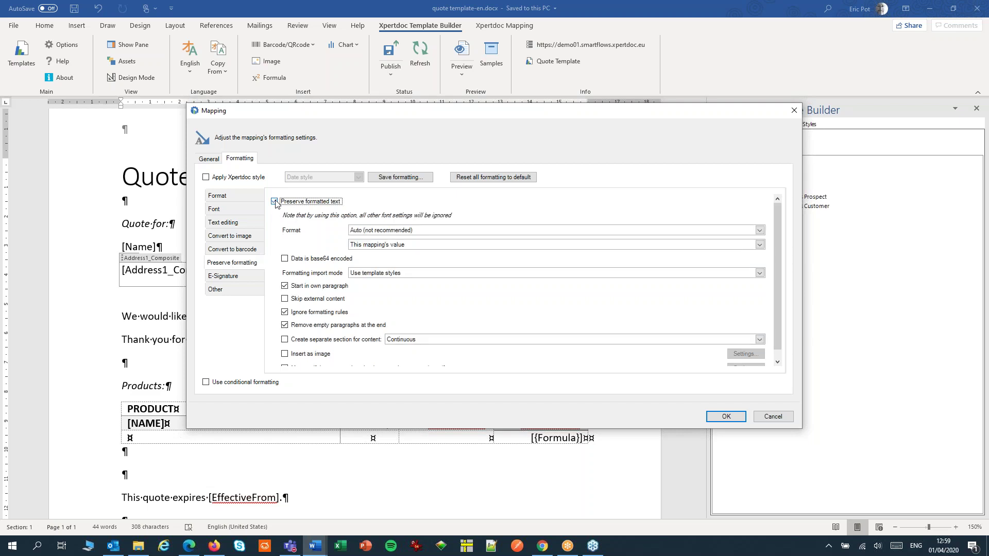
pyautogui.click(402, 231)
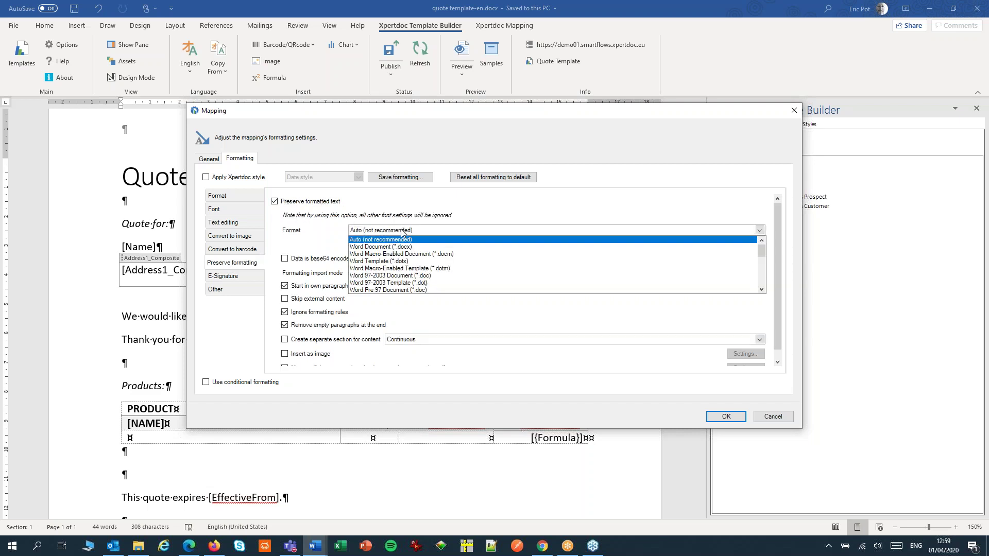
pyautogui.scroll(-4, 411, 262)
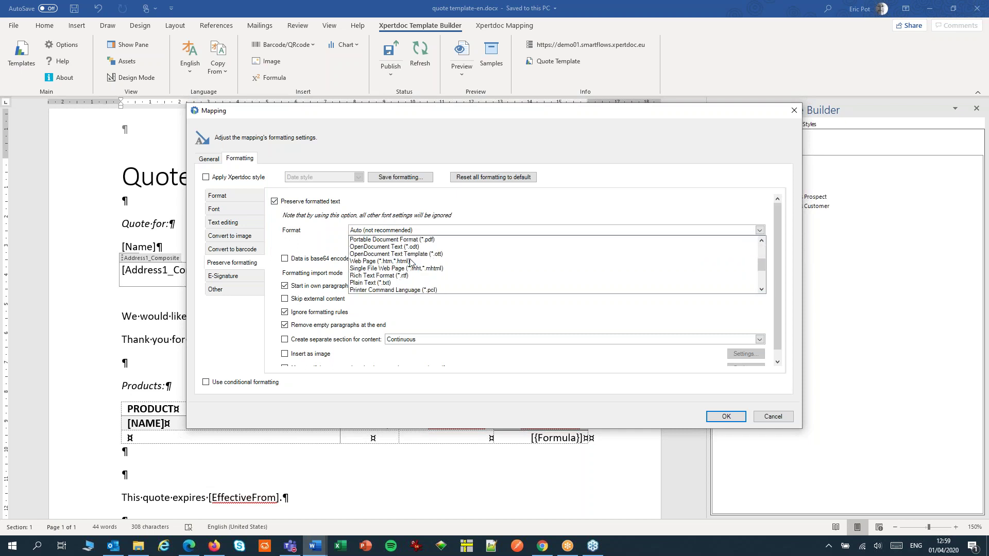
pyautogui.click(396, 282)
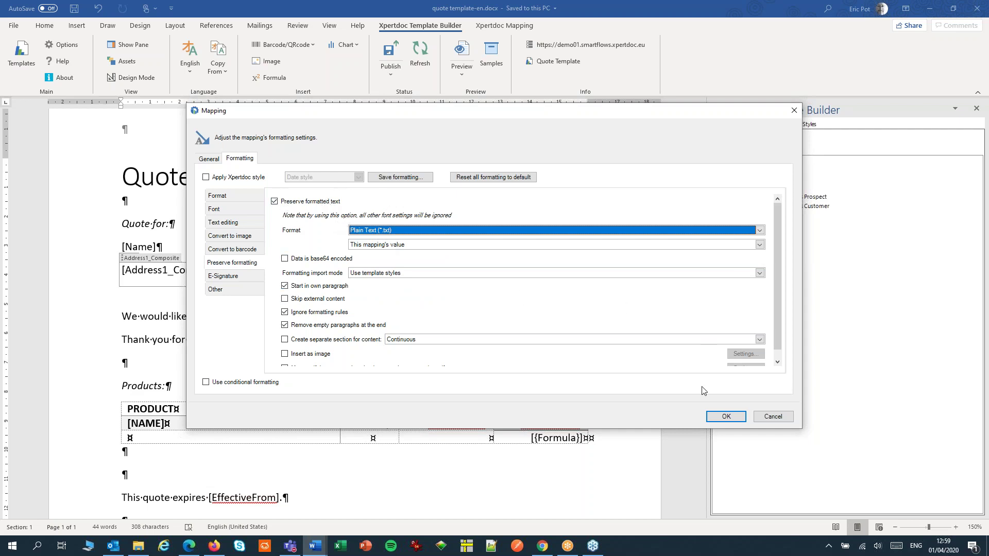
pyautogui.click(725, 417)
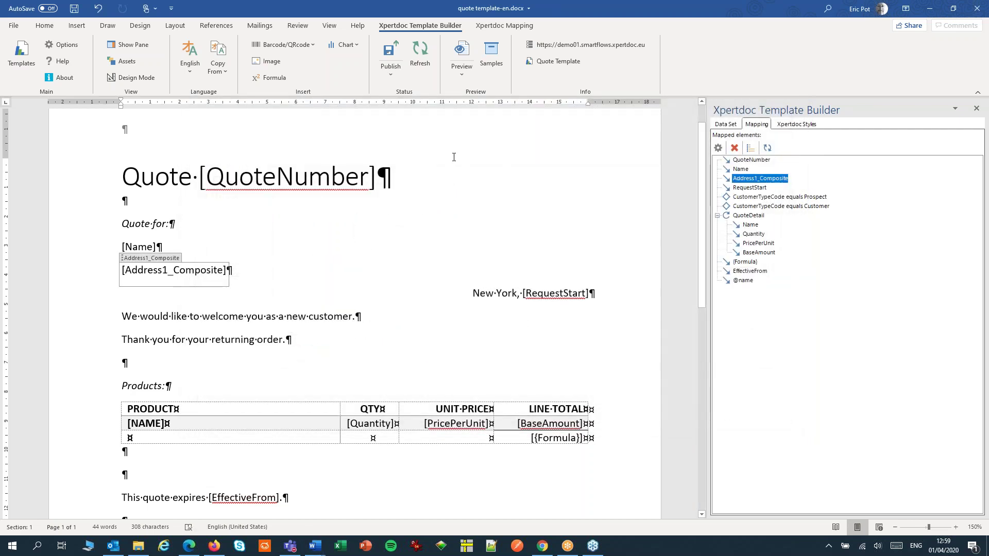
# - Generate the quote preview PDF and scroll through the multi-line address and four-product table
pyautogui.click(462, 54)
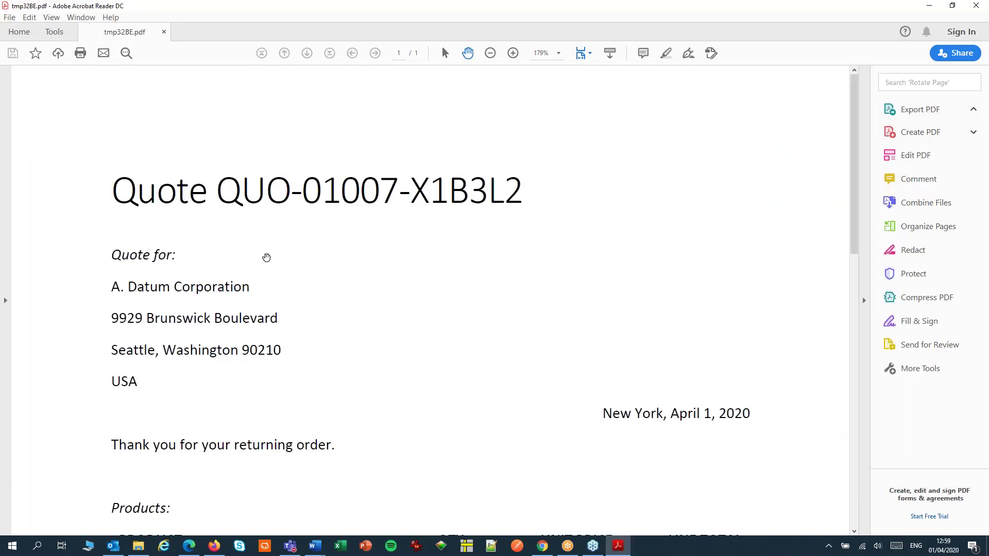
pyautogui.scroll(-1, 251, 350)
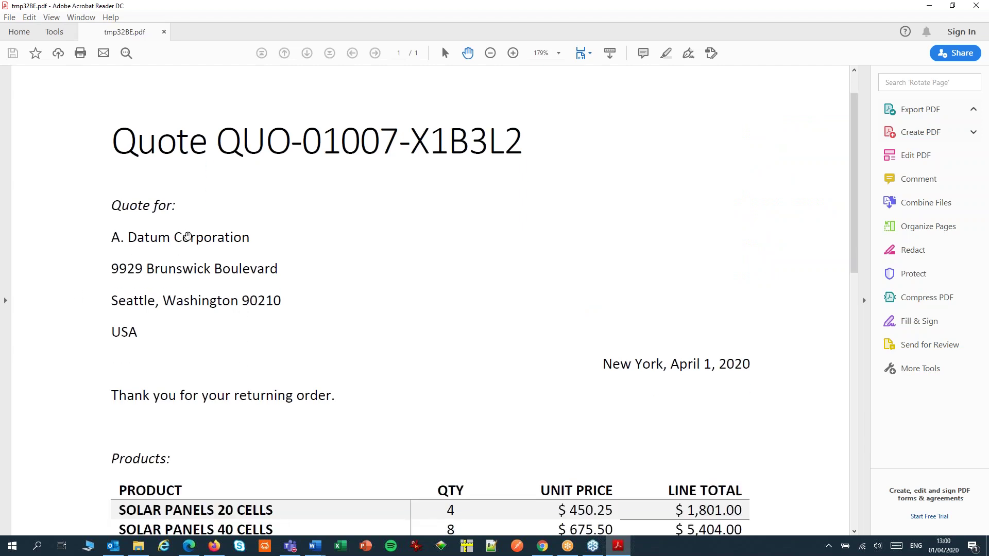
pyautogui.scroll(-5, 252, 265)
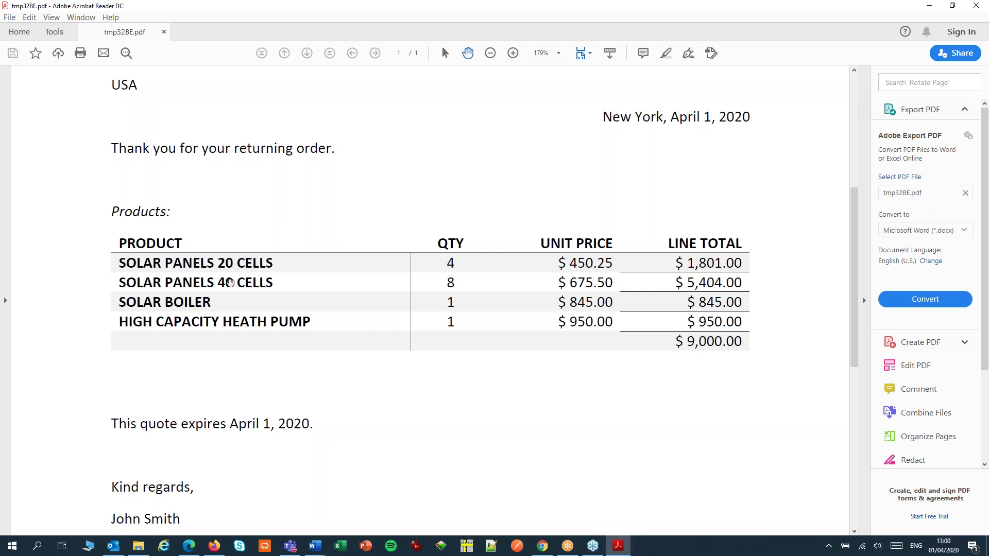
pyautogui.moveTo(230, 283); pyautogui.dragTo(228, 224)
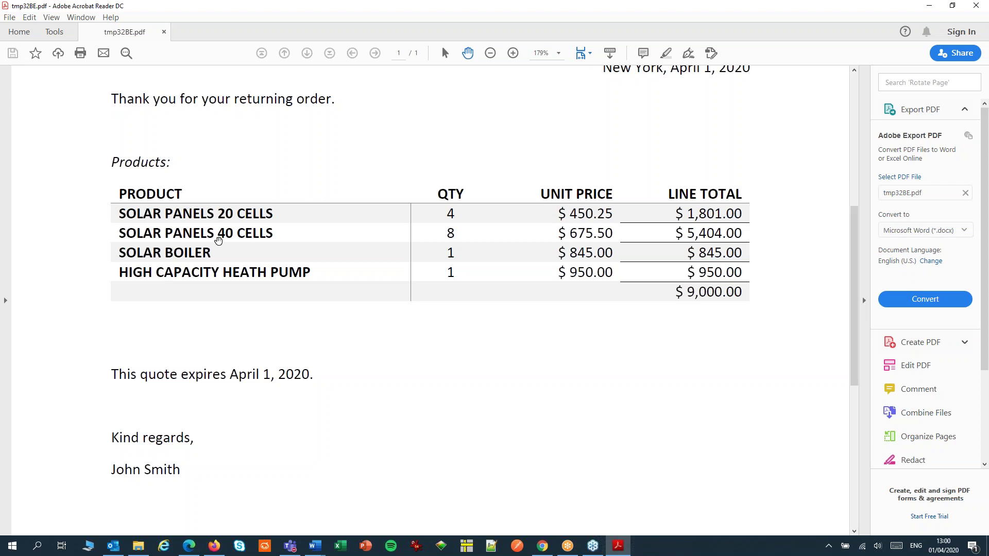
pyautogui.scroll(-4, 220, 237)
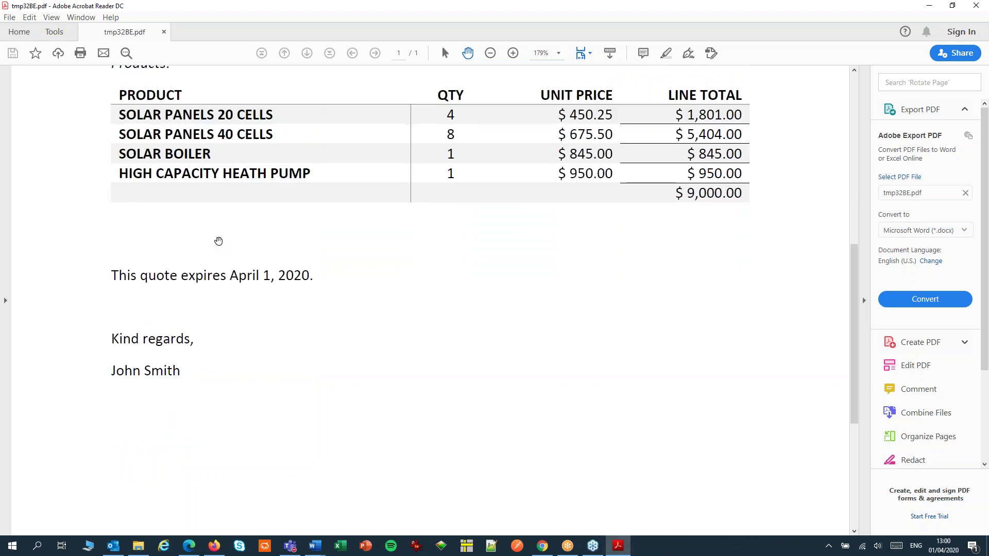
# - Select the QuoteDetail loop around the product rows and open its properties
pyautogui.click(977, 4)
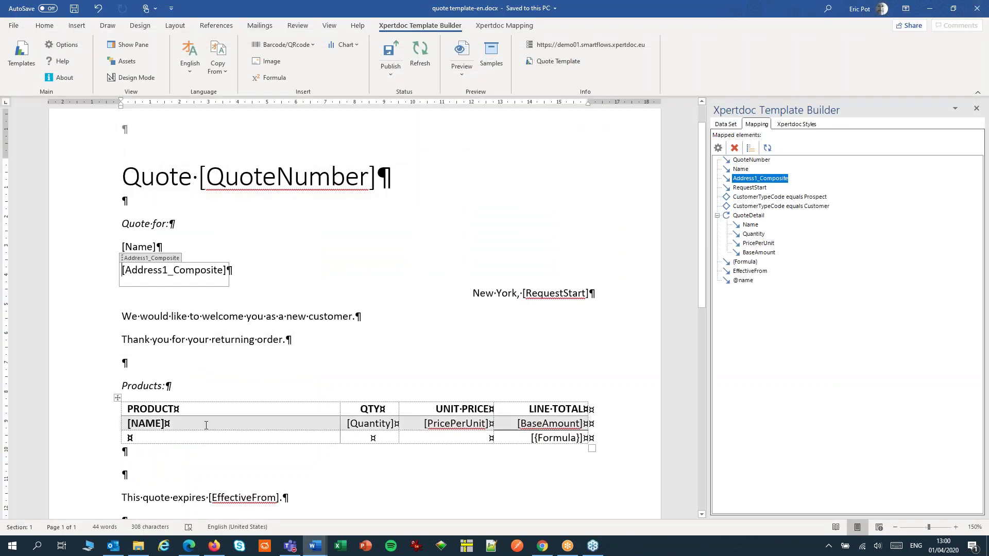
pyautogui.click(238, 420)
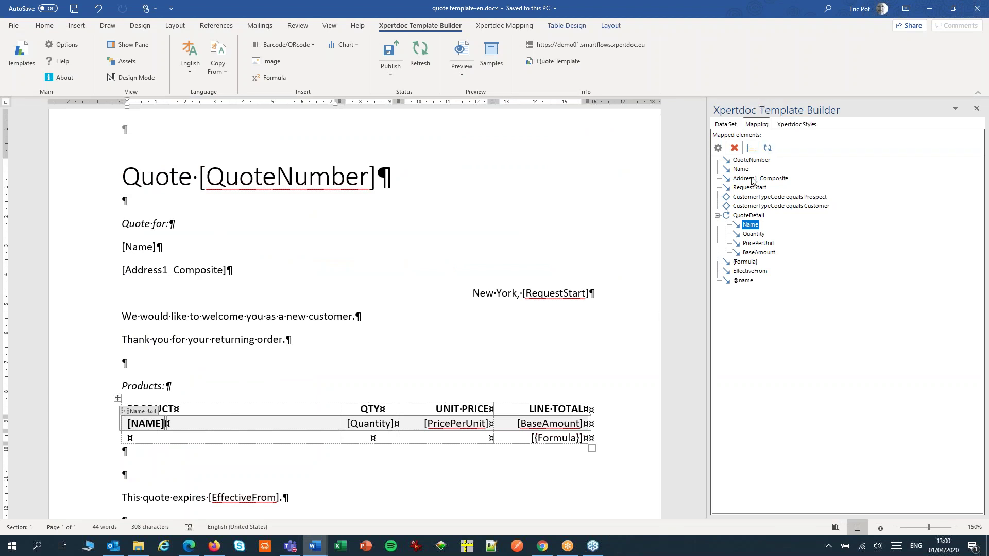
pyautogui.click(757, 217)
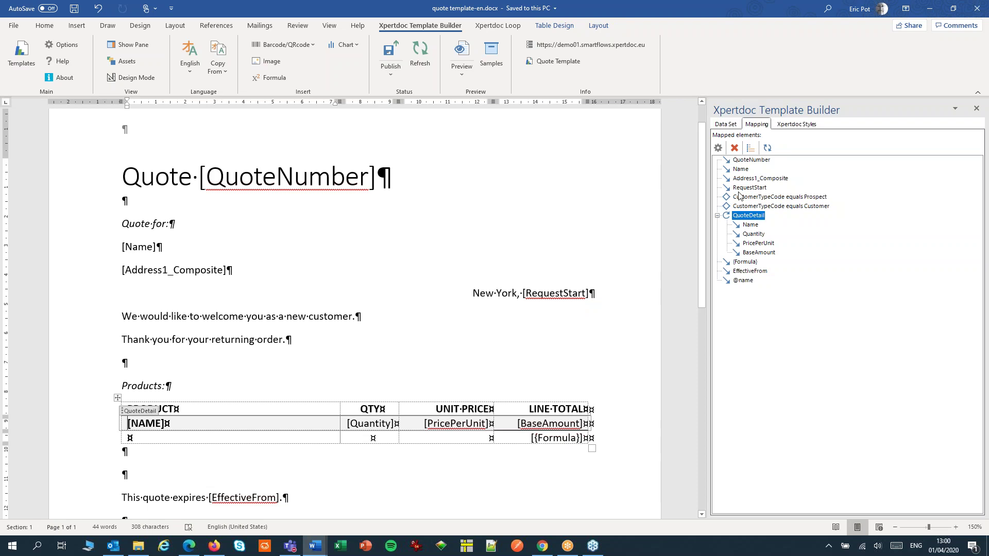
pyautogui.click(718, 147)
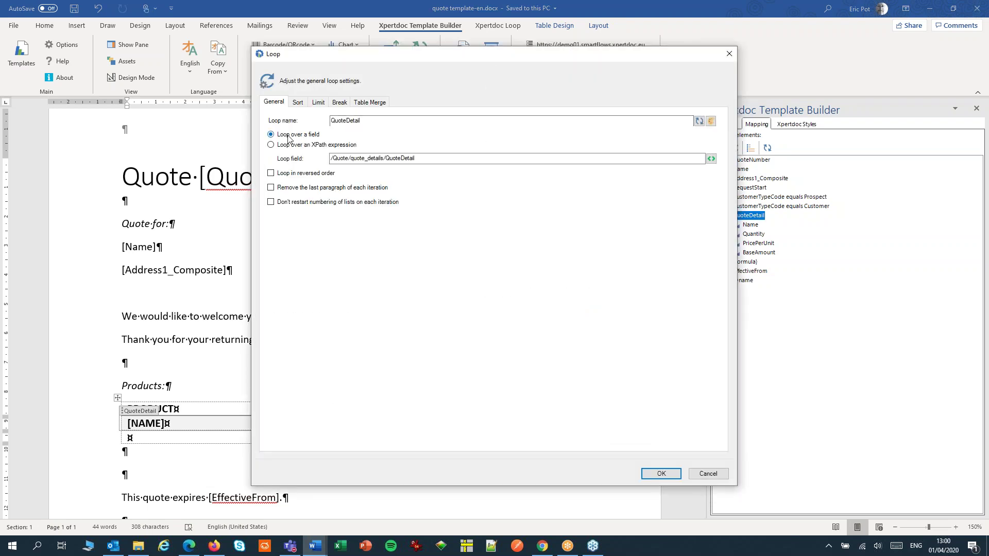
# - Sort the QuoteDetail loop ascending by ProductId/Product/Name and regenerate the quote preview
pyautogui.click(296, 104)
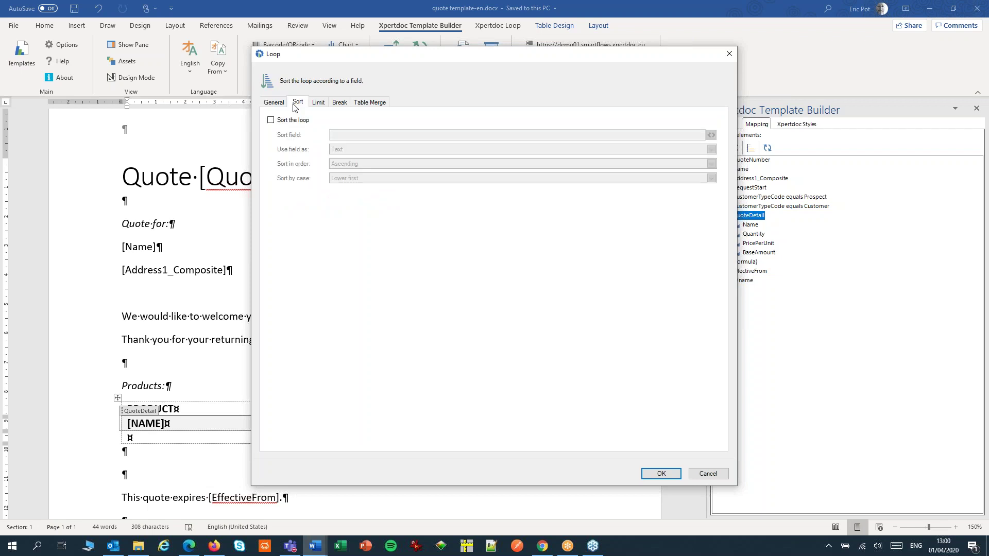
pyautogui.click(289, 121)
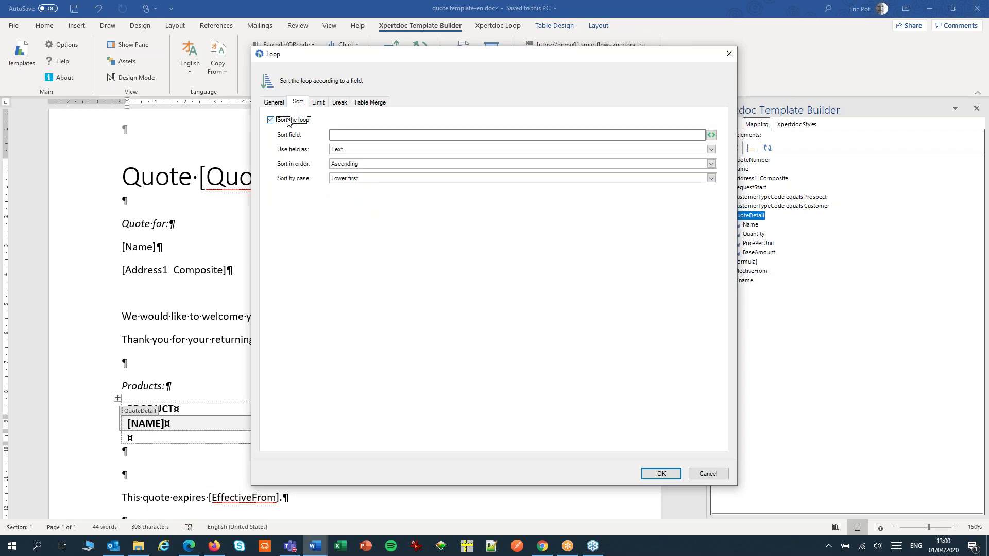
pyautogui.click(711, 135)
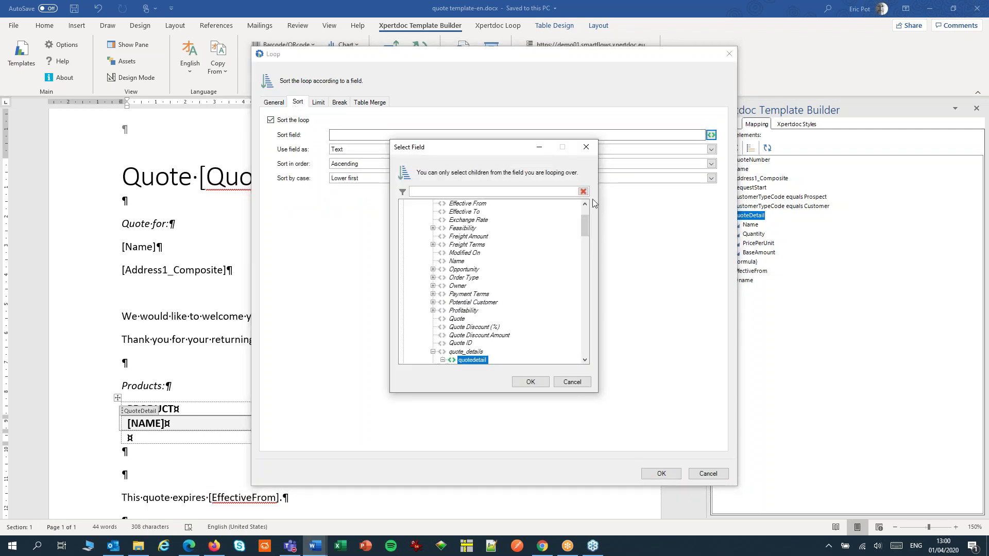
pyautogui.moveTo(583, 221); pyautogui.dragTo(586, 261)
pyautogui.click(452, 261)
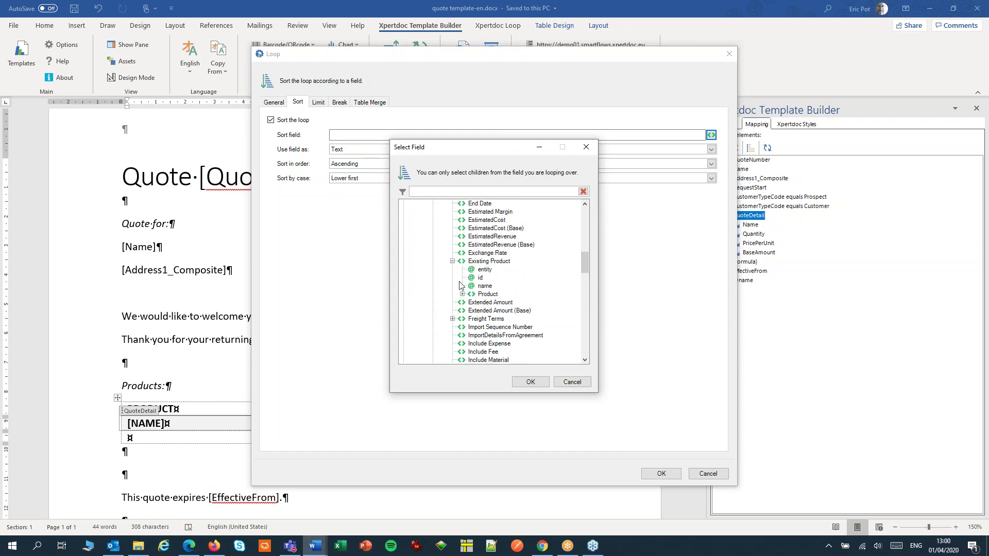
pyautogui.click(462, 294)
pyautogui.moveTo(585, 249); pyautogui.dragTo(584, 266)
pyautogui.click(494, 253)
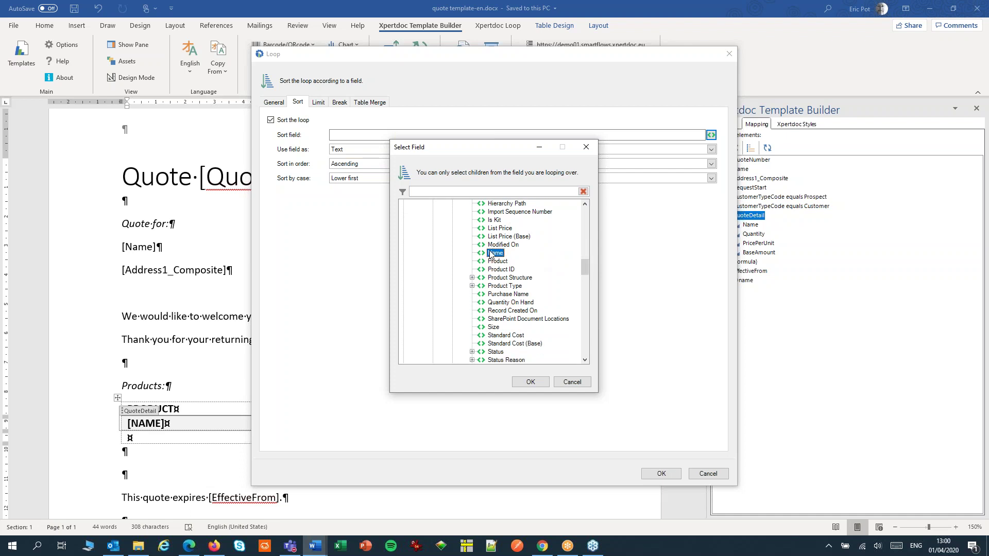
pyautogui.click(529, 381)
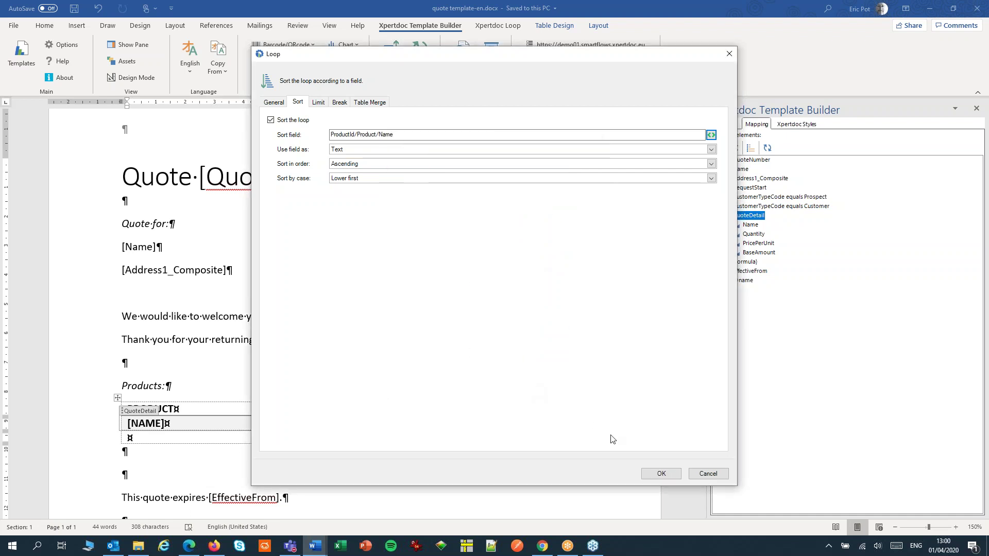
pyautogui.click(659, 474)
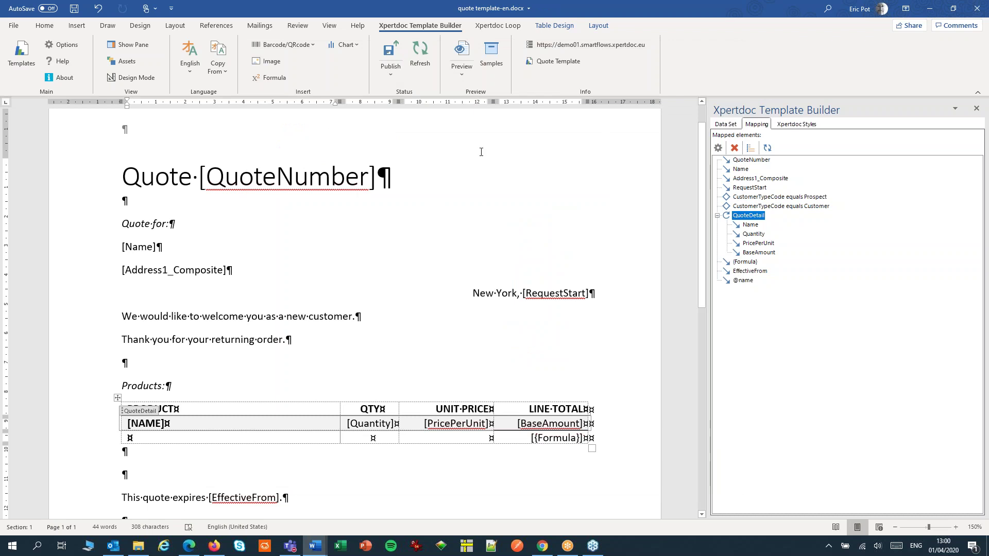
pyautogui.click(461, 52)
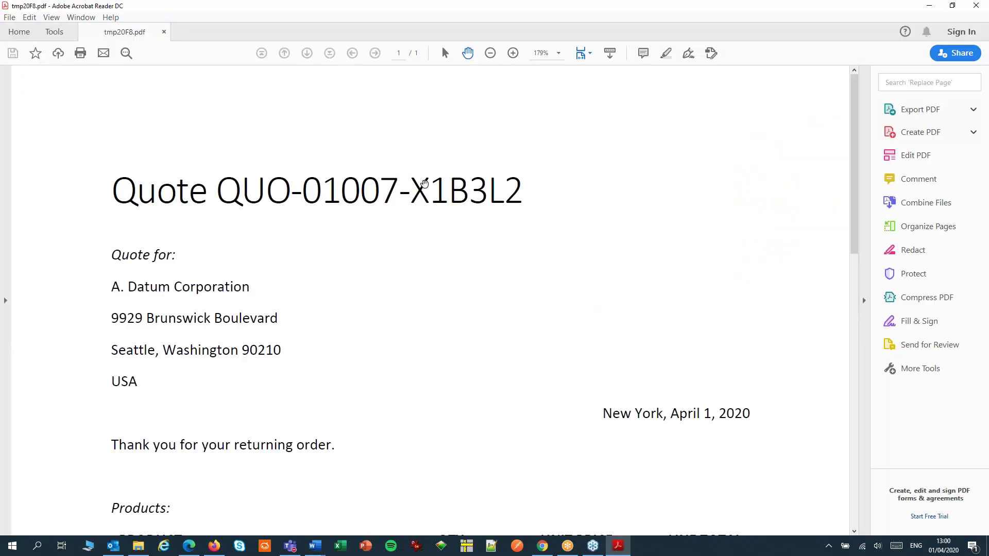
# - Scroll the tmp20F8.pdf preview to confirm products run alphabetically from High Capacity Heath Pump
pyautogui.scroll(-5, 424, 184)
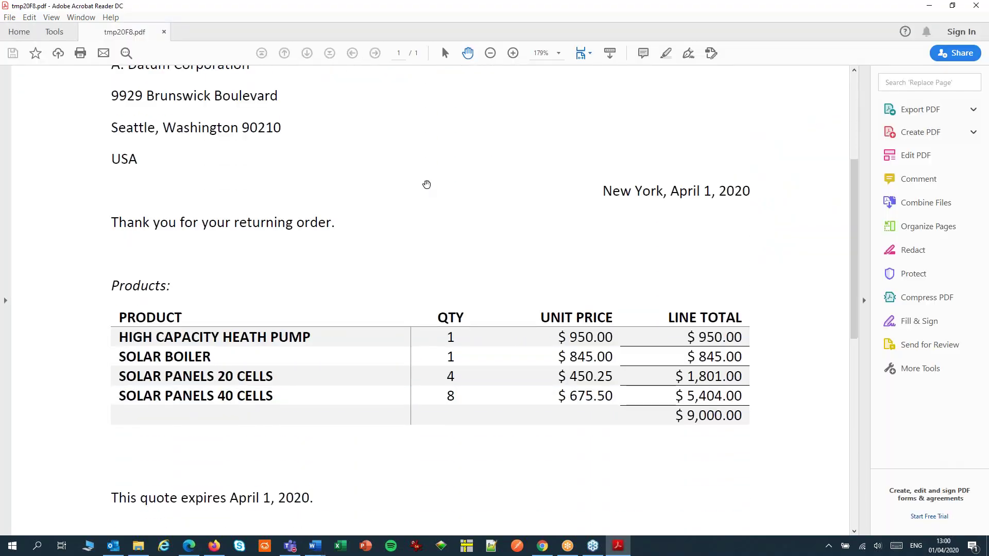
pyautogui.scroll(-8, 426, 185)
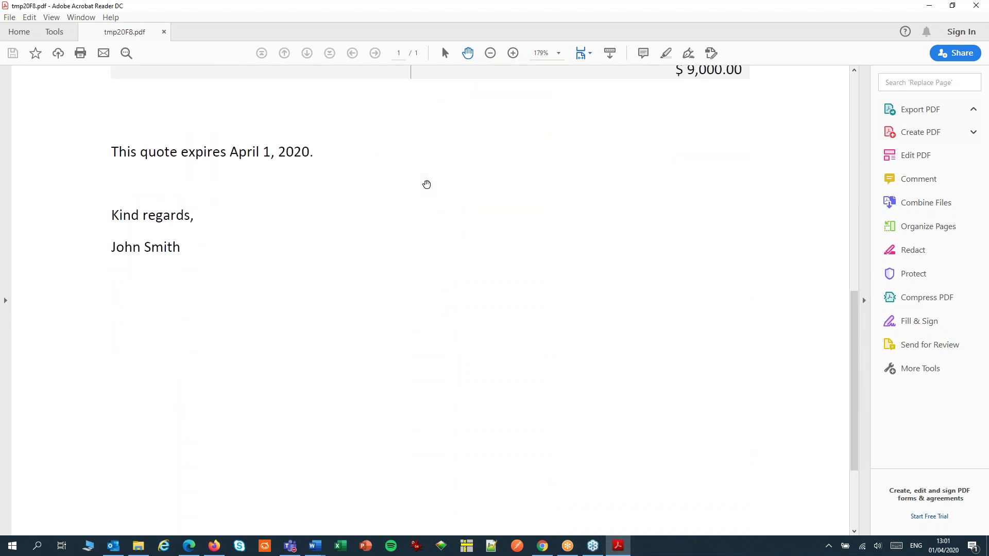
pyautogui.scroll(5, 426, 184)
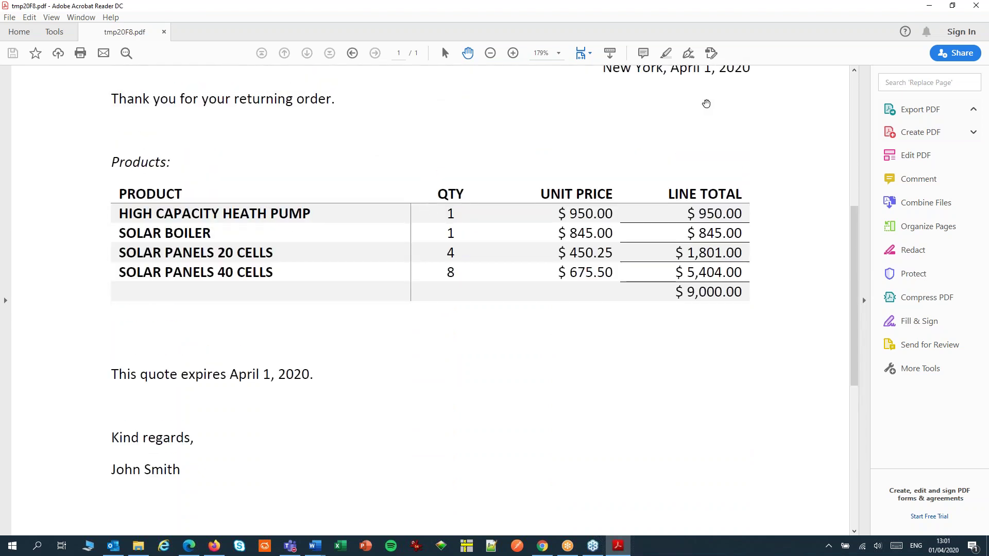
# - Publish Quote Template (en) to the Xpertdoc server with the comment 'First draft'
pyautogui.click(977, 5)
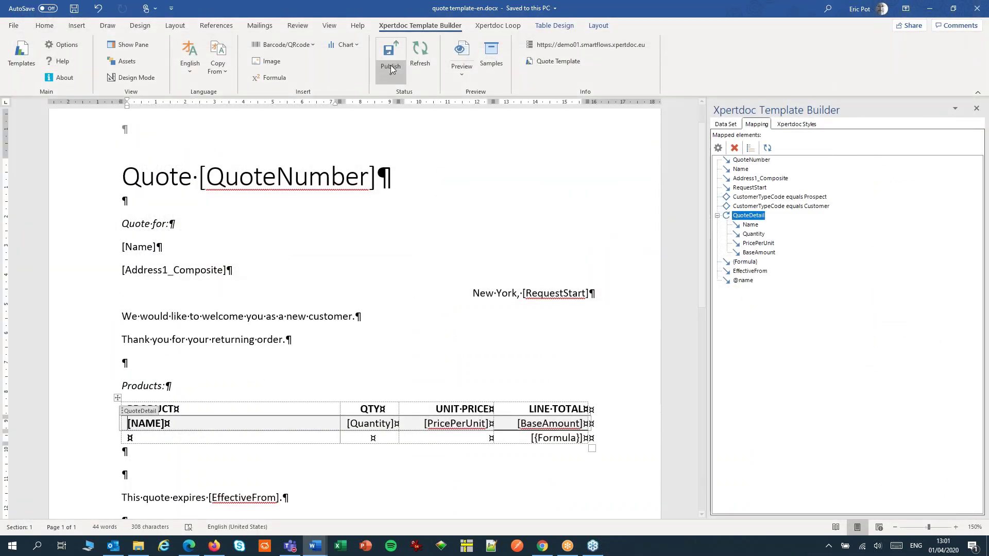
pyautogui.click(390, 64)
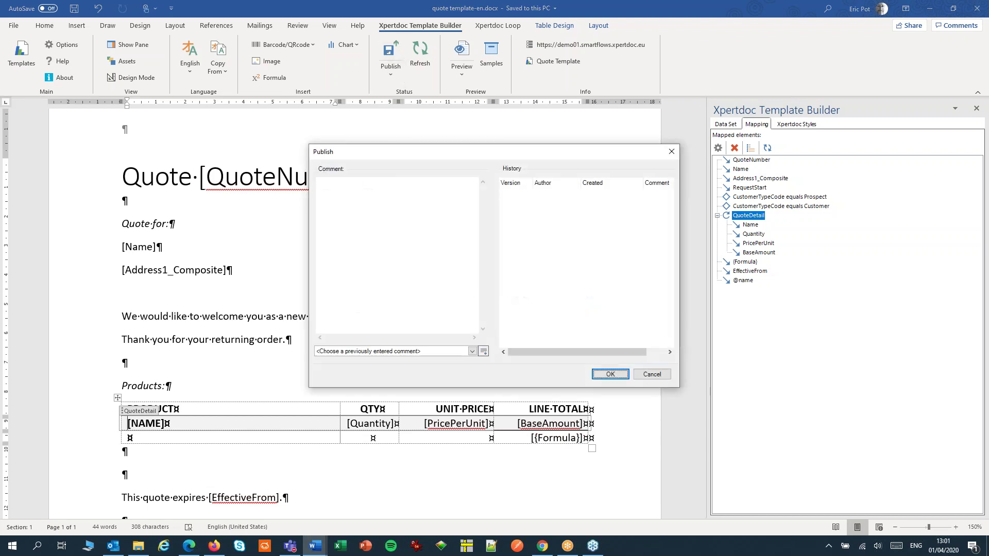
pyautogui.click(377, 215)
pyautogui.click(620, 375)
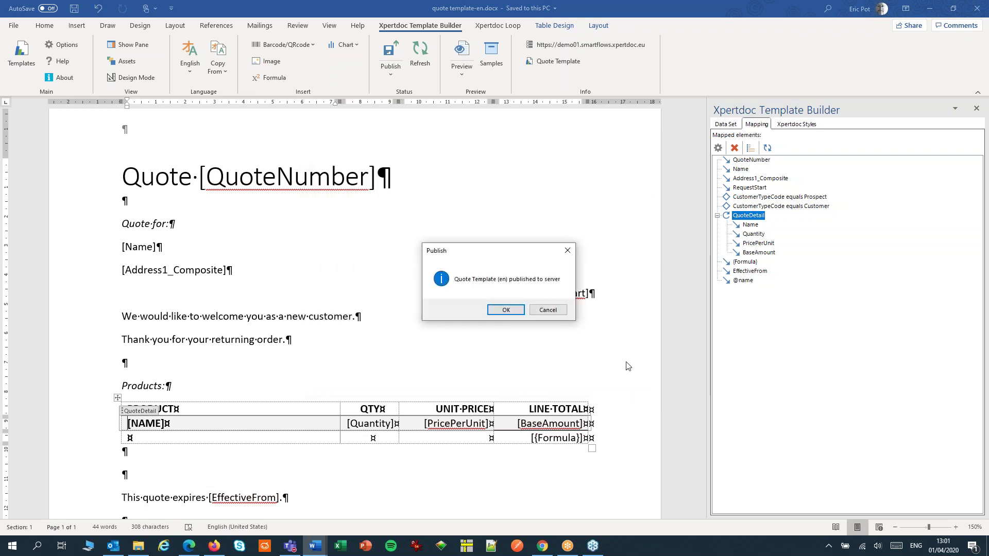
pyautogui.click(506, 309)
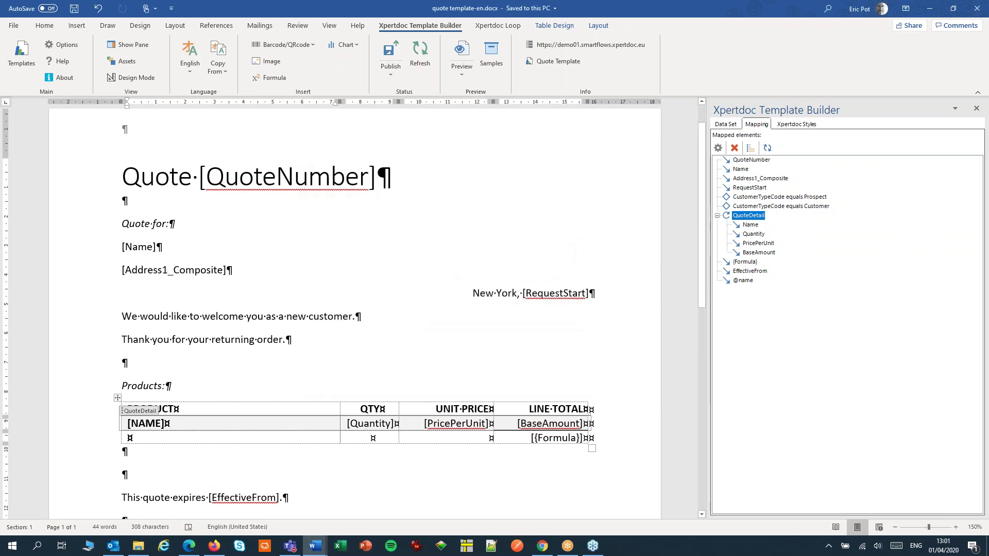